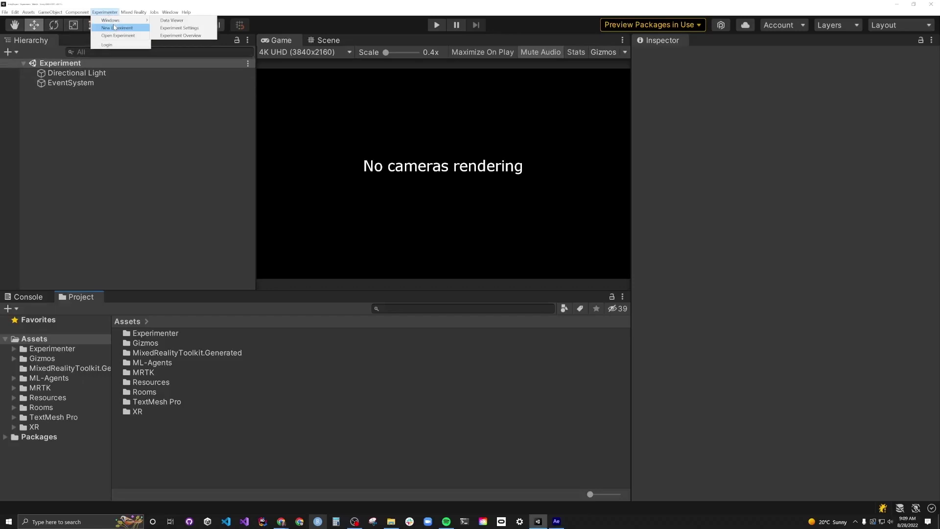
Step: Create a new experiment named Healthy Robot
left_click(117, 28)
type("Healthy Robo")
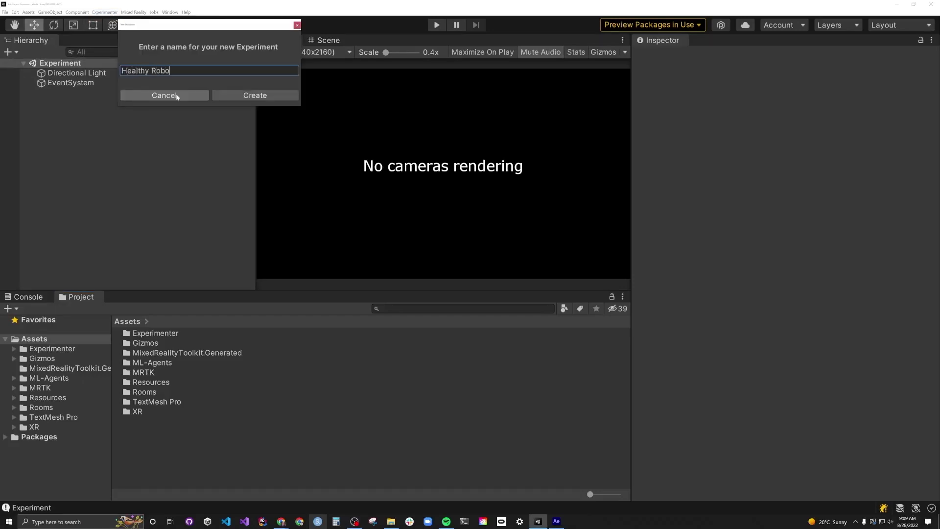
type("t")
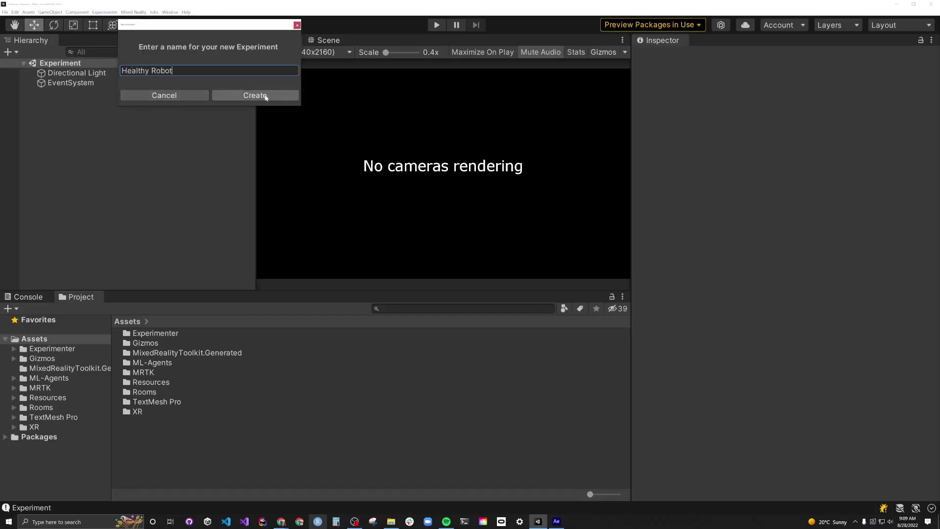
left_click(264, 95)
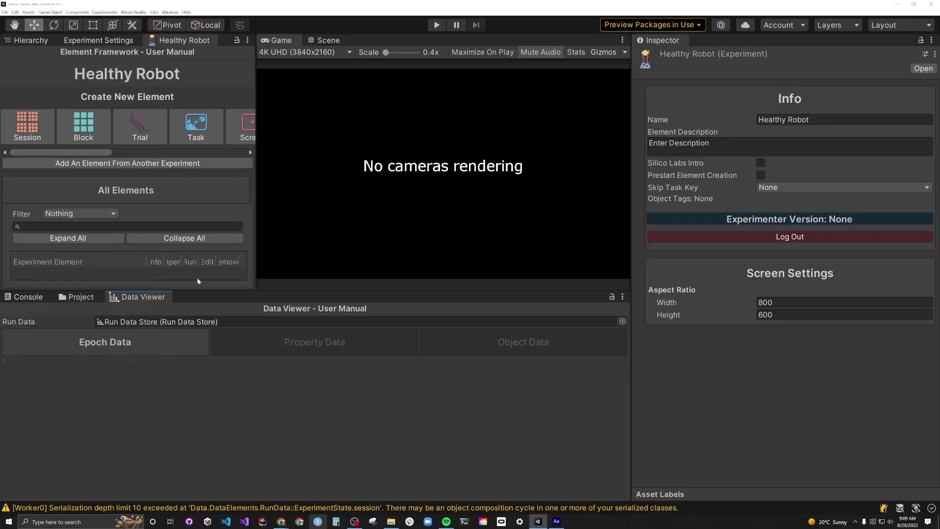
Step: Import Apple.fbx, Cheeseburger.fbx and Robot.fbx from the file explorer into the experiment's Stimuli/3D Models folder
left_click(77, 297)
double_click(139, 343)
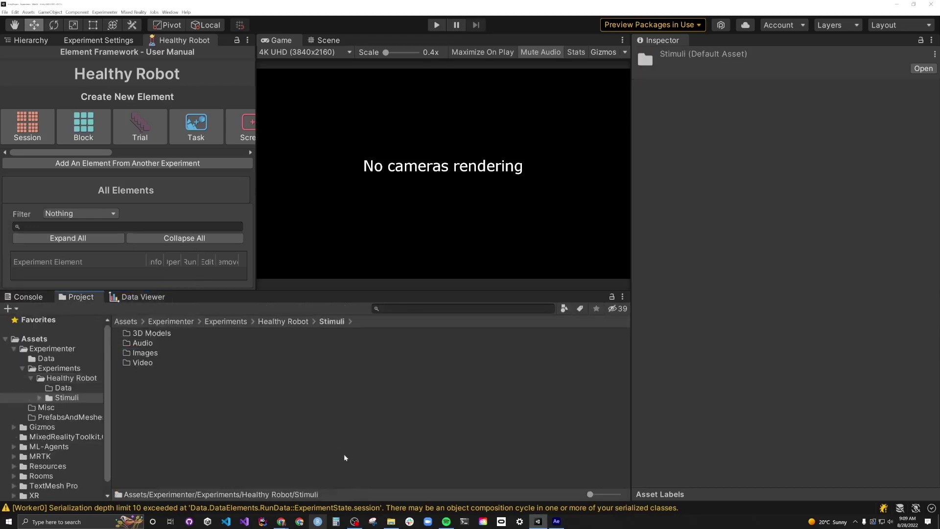
left_click(391, 521)
key("ctrl+a")
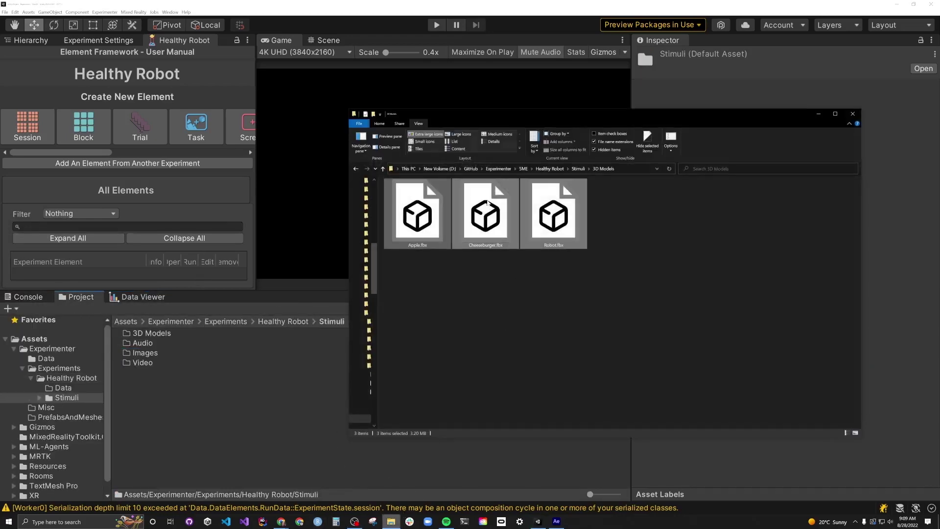
left_click_drag(486, 218, 162, 337)
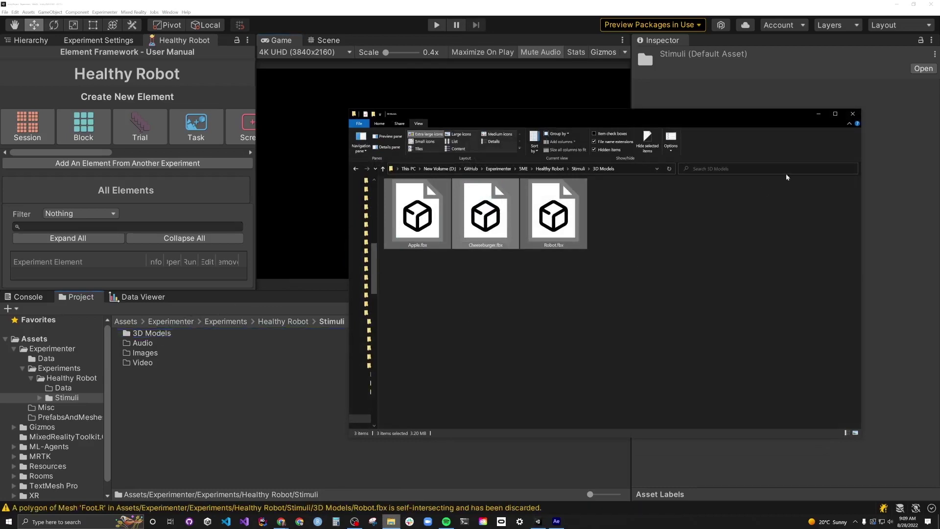
left_click(818, 114)
Step: Open the Unity Asset Store website and filter the 3D Environments category to free assets
left_click(169, 12)
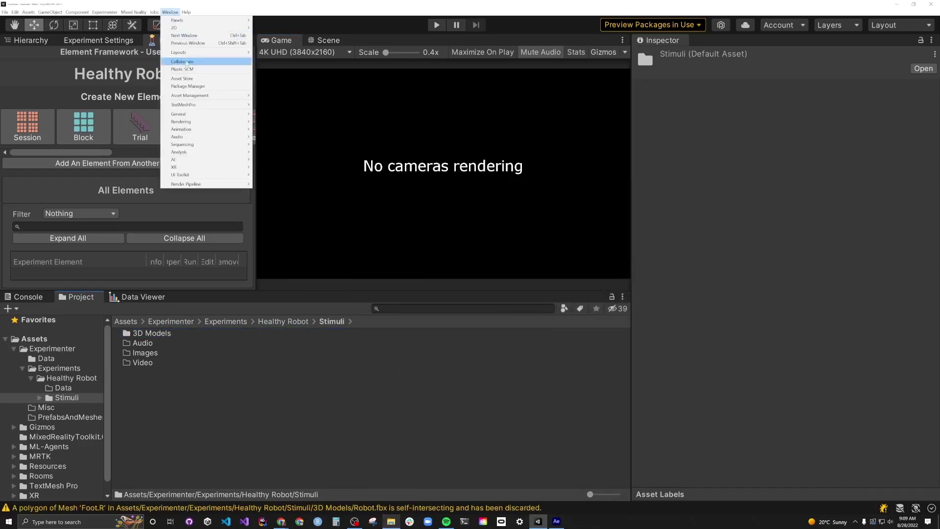
left_click(181, 78)
left_click(325, 180)
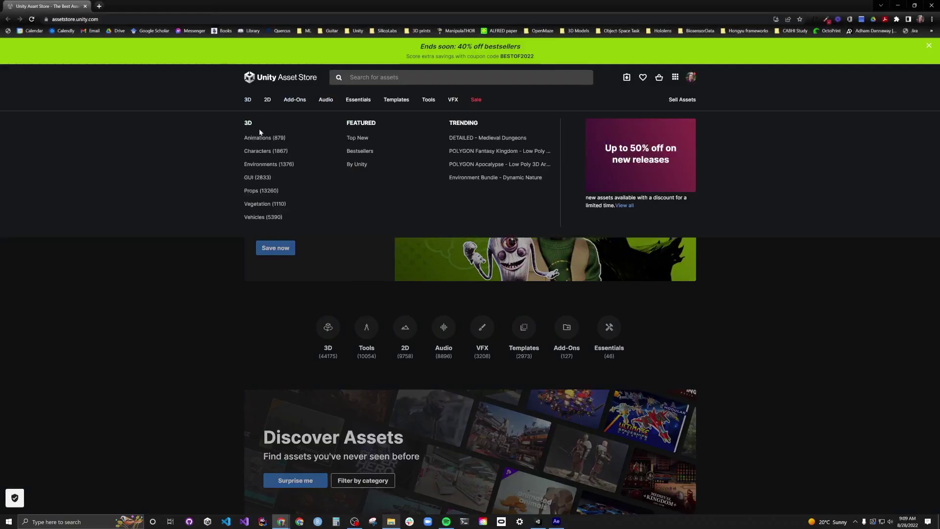
left_click(261, 165)
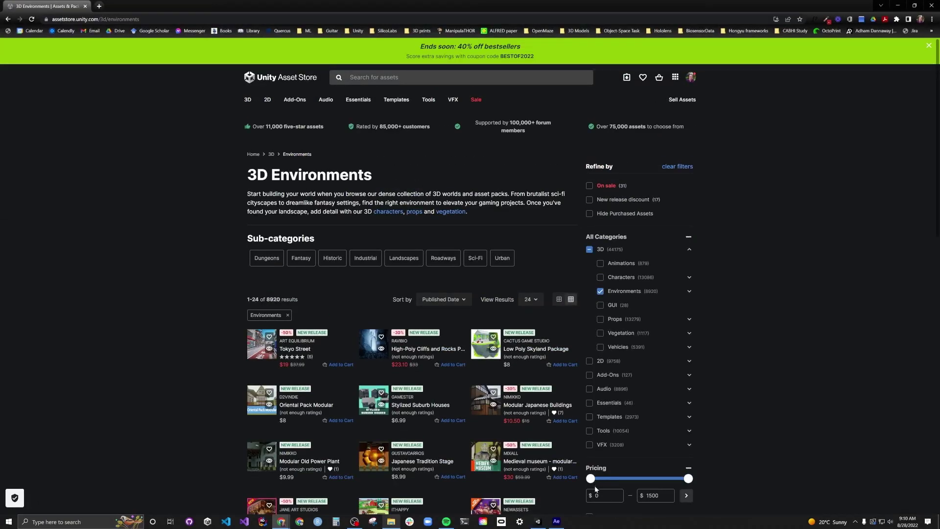
scroll(597, 472, "down", 2)
left_click(589, 443)
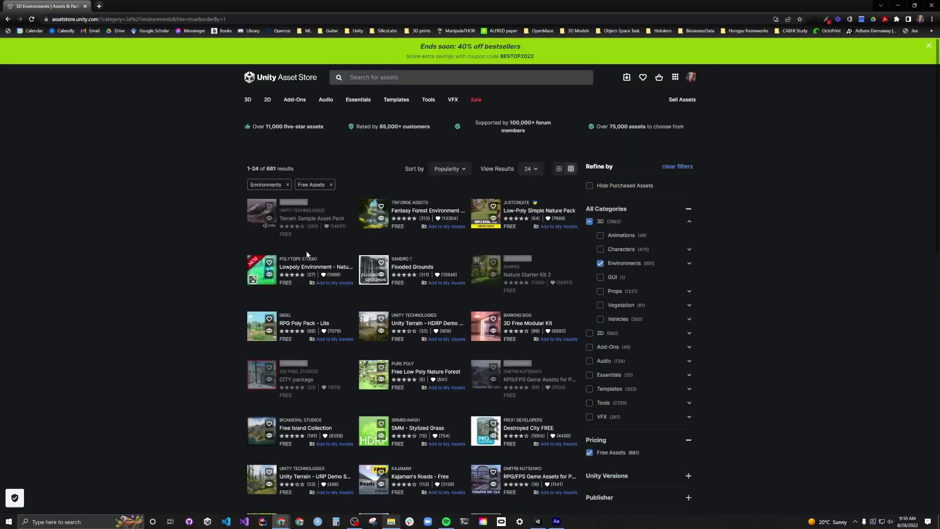
Step: Open the CITY package in Unity from its store page and import it into the project
left_click(307, 250)
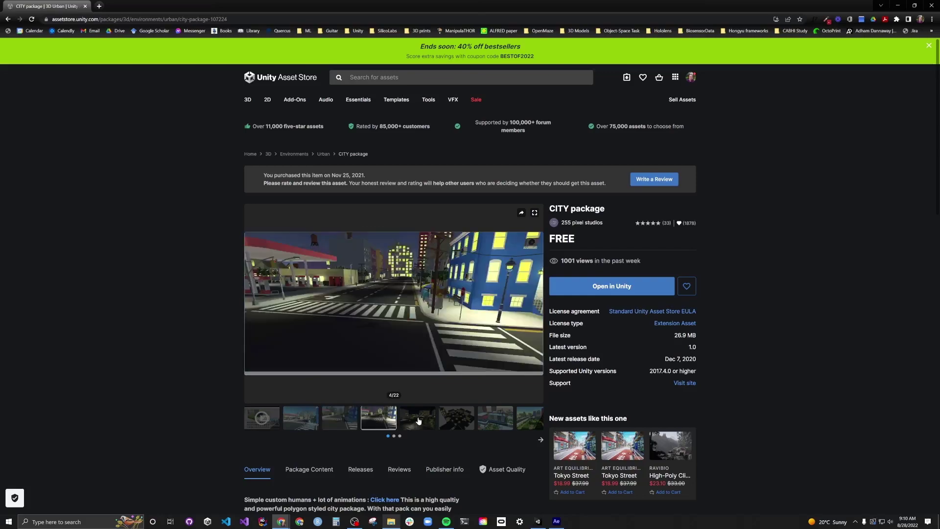
left_click(619, 292)
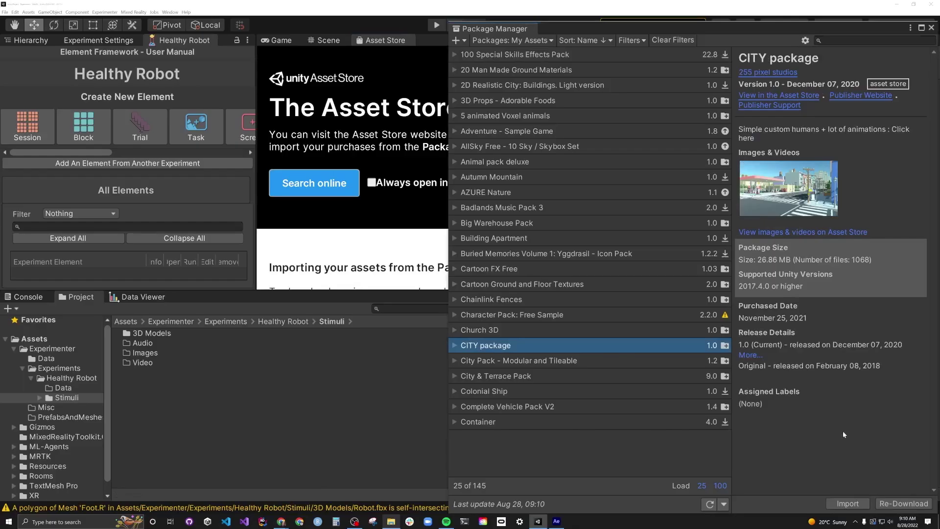
left_click(850, 504)
left_click(546, 503)
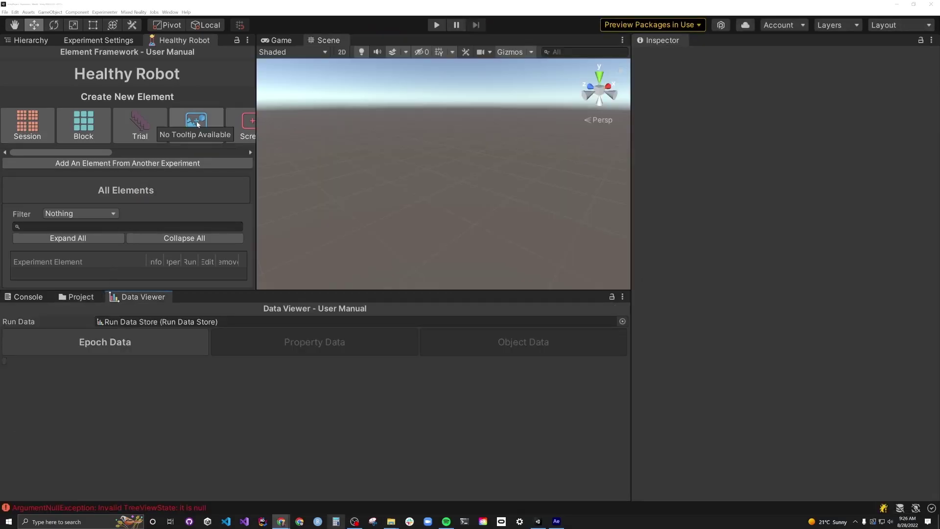
Step: Create a new task element named Healthy Choices
left_click(196, 124)
type("Healthy Choices")
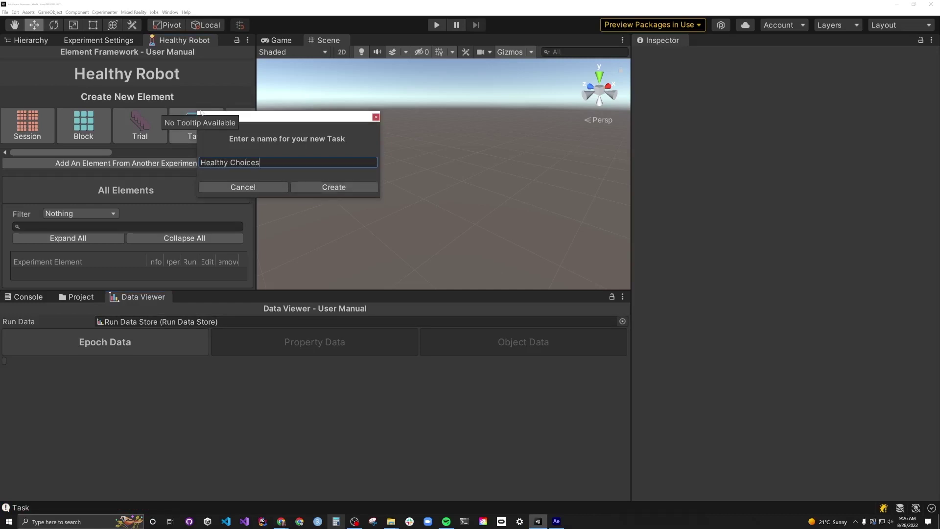
left_click(338, 188)
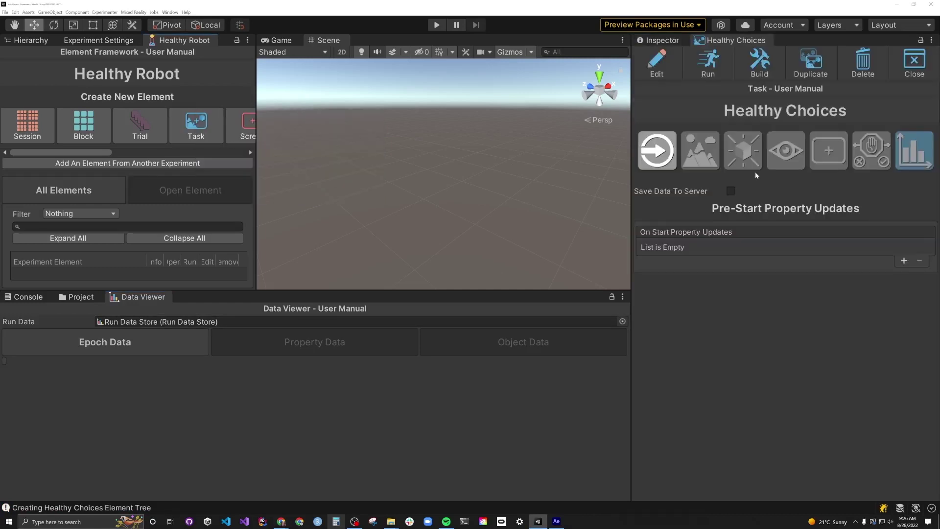
Step: Create a new scenescape named City for the Healthy Choices task
left_click(701, 150)
left_click(851, 215)
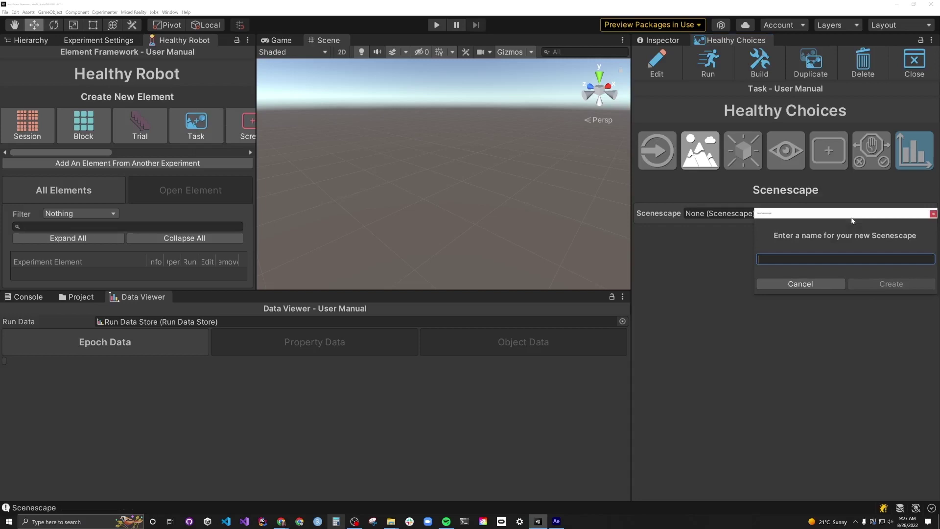
type("City")
left_click(880, 283)
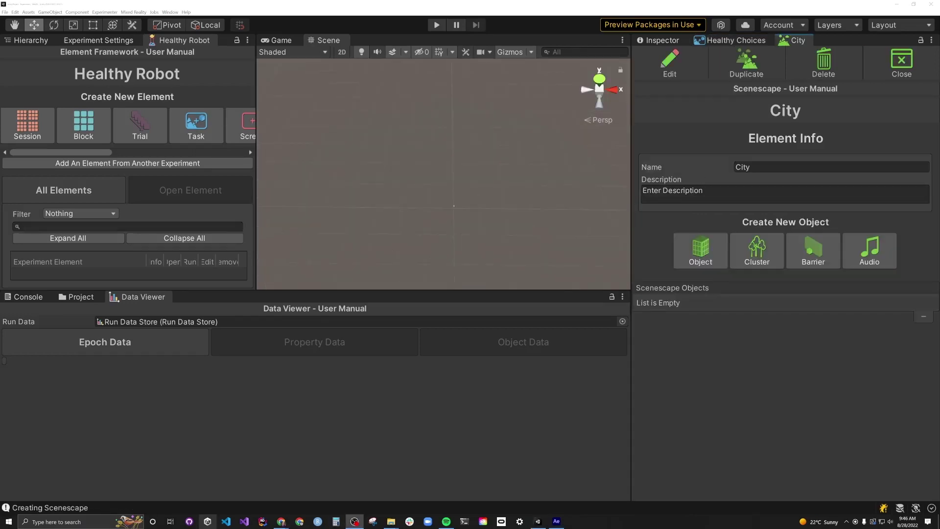
Step: Add an object using the City prefab to the scenescape and open the scenescape for editing in the scene
left_click(704, 253)
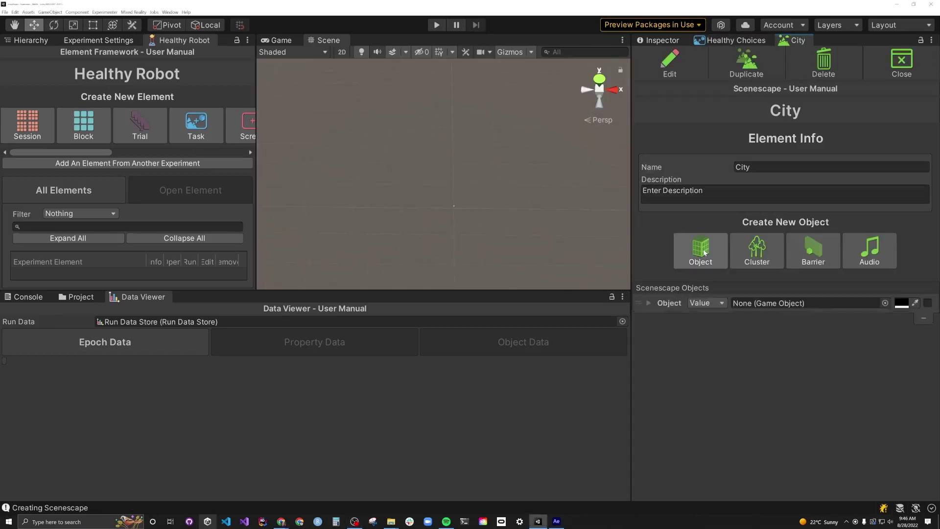
left_click(885, 302)
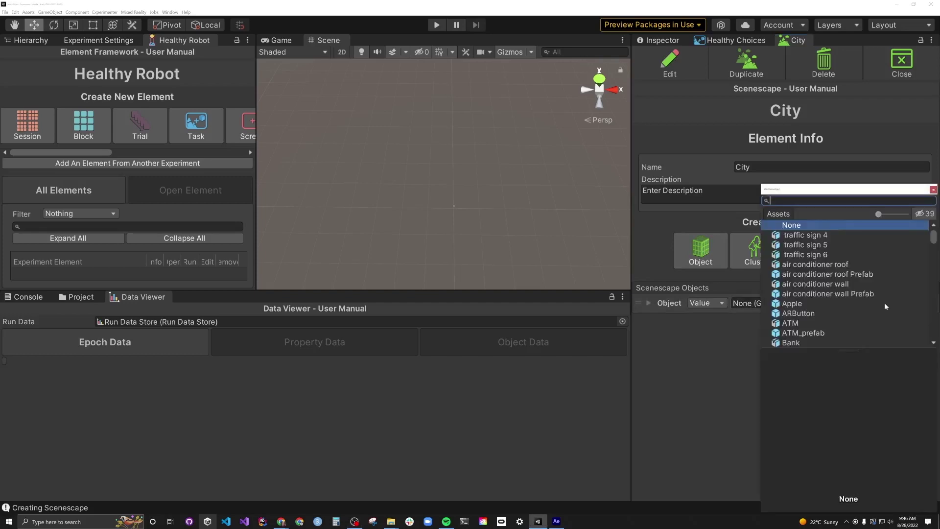
type("City")
double_click(796, 236)
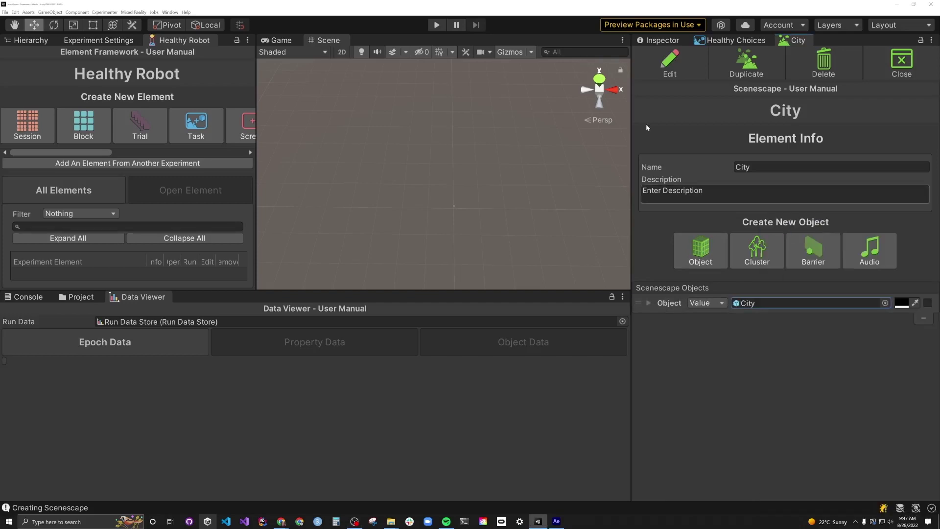
left_click(672, 65)
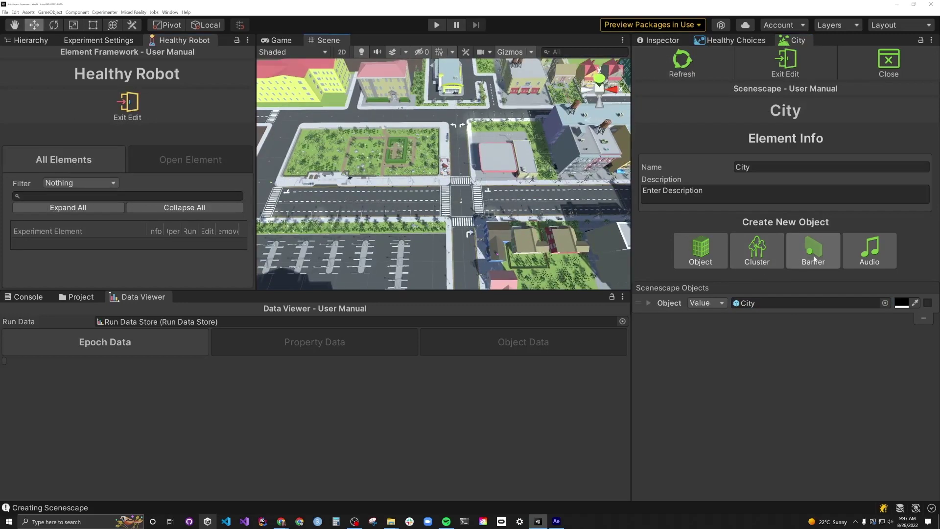
Step: Add a cube barrier to the City scenescape and set its color's alpha to 150
left_click(814, 259)
left_click(813, 414)
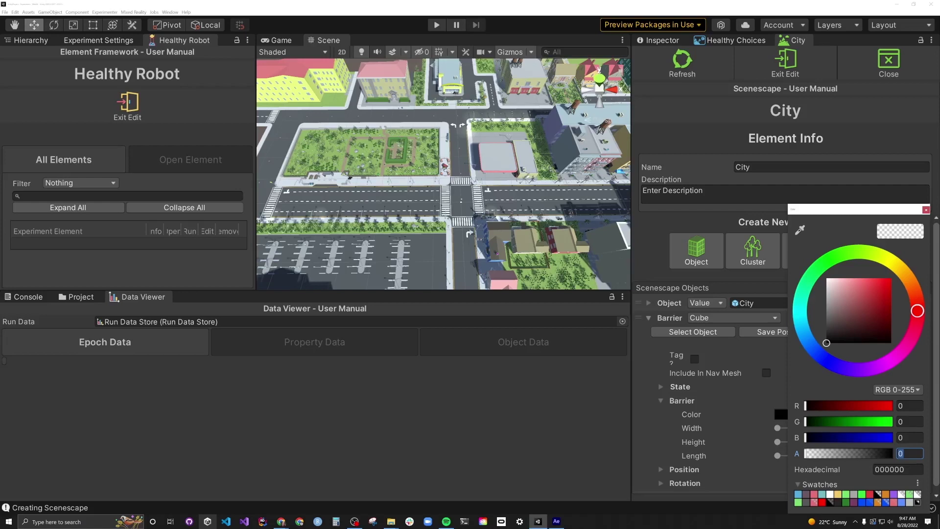
type("150")
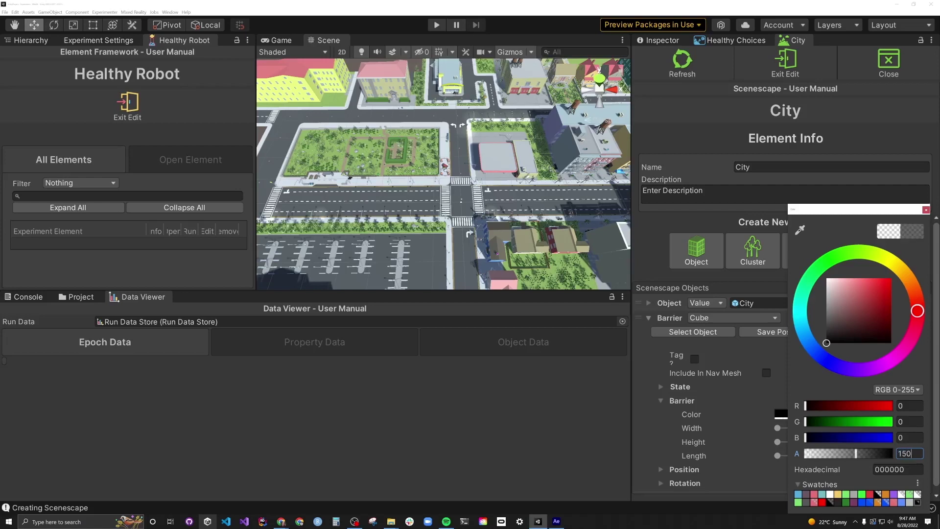
left_click(926, 211)
Step: Size the first barrier to width 100, height 10 and length 2
left_click_drag(778, 430, 936, 433)
left_click(906, 441)
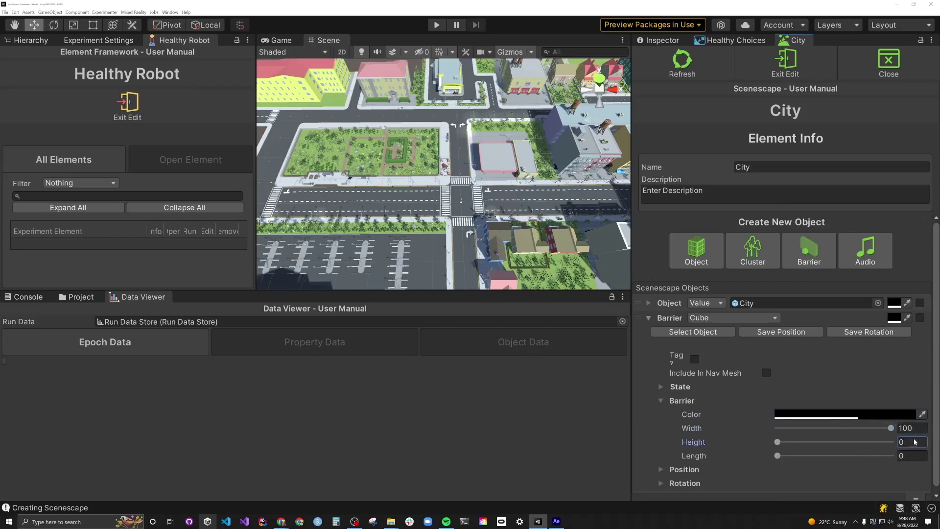
type("10")
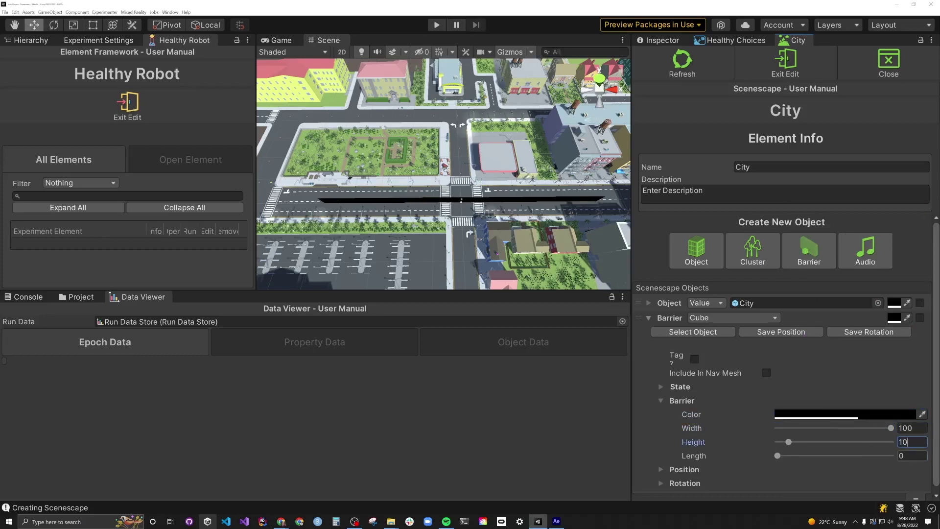
left_click(904, 456)
type("2")
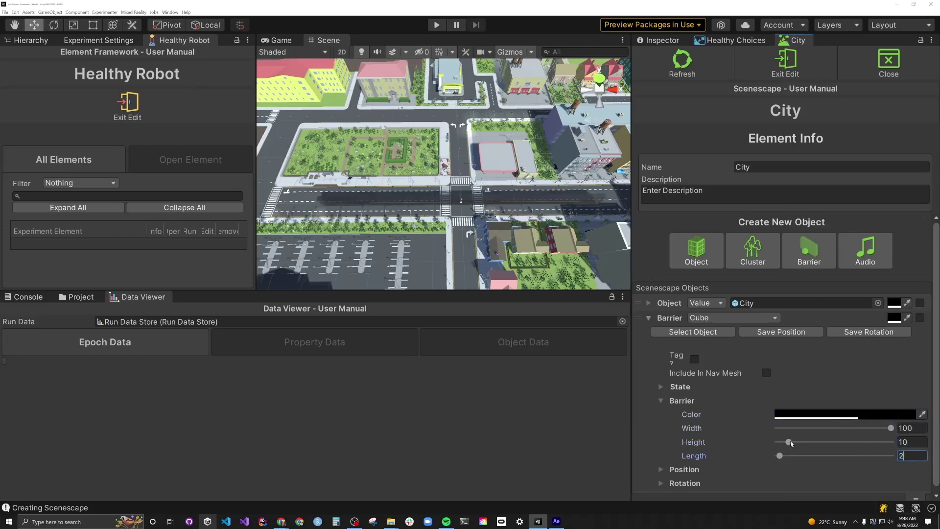
Step: Move the first barrier across to the street beyond the park and save its position
left_click(712, 334)
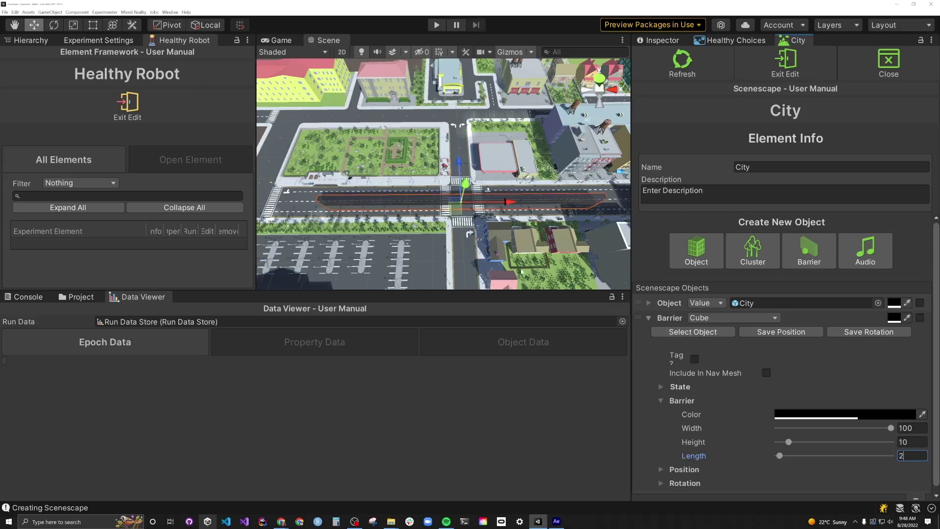
left_click_drag(460, 164, 454, 93)
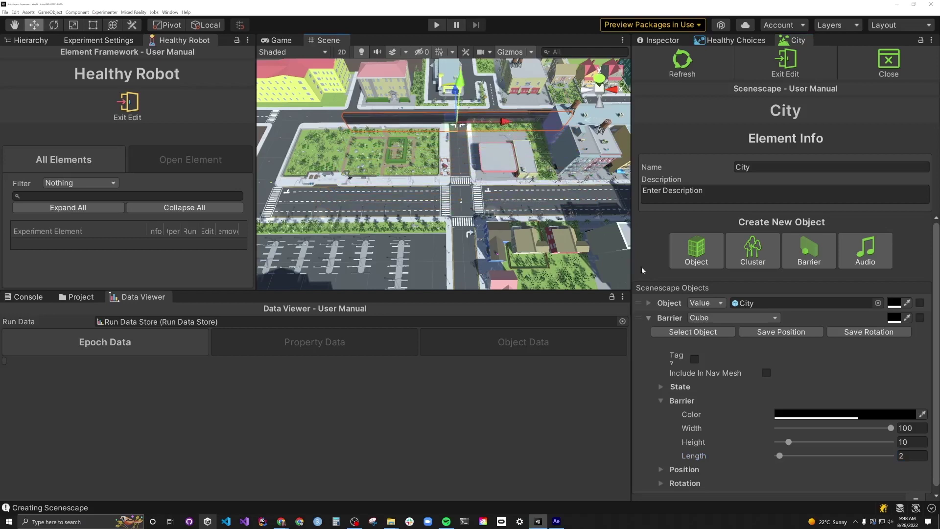
left_click(773, 335)
Step: Add a second cube barrier with a width of 100 and a height of 10
left_click(809, 252)
left_click(809, 252)
left_click(648, 333)
left_click(844, 428)
type("100")
left_click(909, 457)
type("10")
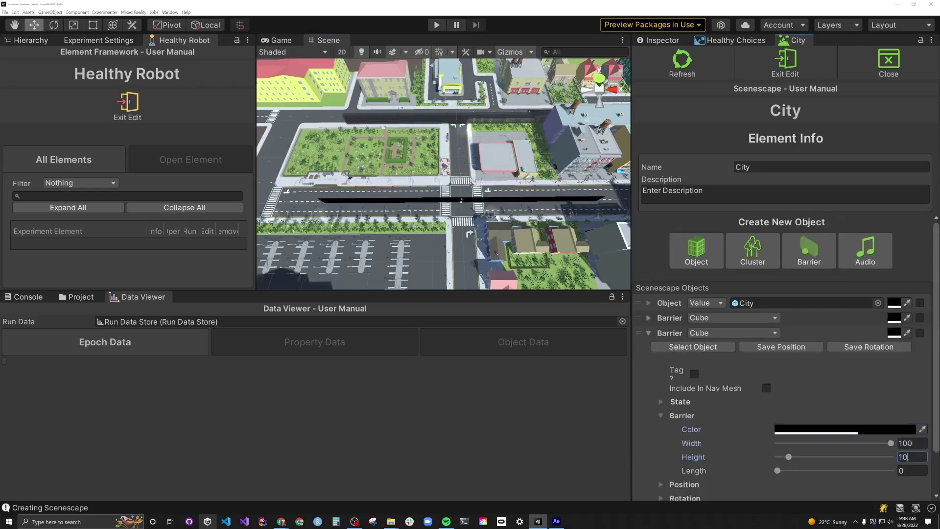
Step: Select the second barrier and reposition it along its blue axis in the scene
left_click(693, 346)
left_click_drag(461, 171, 463, 217)
middle_click_drag(463, 218, 464, 167)
Step: Expand the third barrier's settings and set its height to 10
left_click(648, 332)
left_click(649, 348)
left_click(844, 444)
left_click(909, 472)
type("10")
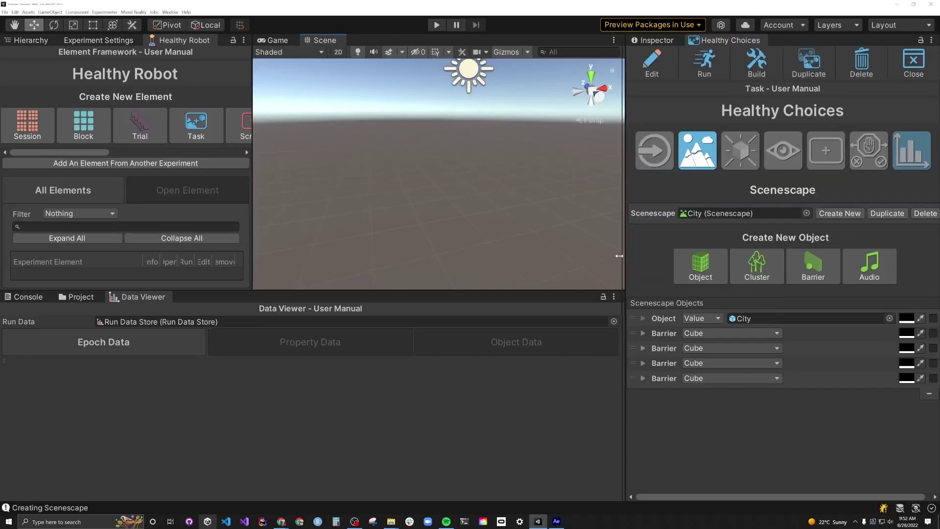
Step: Widen the Healthy Choices task settings and preview the task's city scene in edit mode, then leave edit mode
left_click_drag(619, 256, 605, 256)
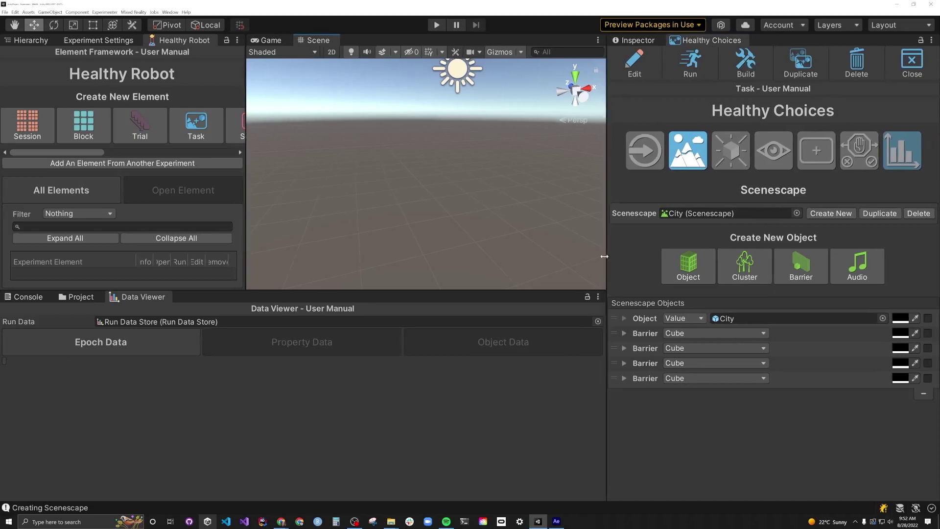
left_click(647, 69)
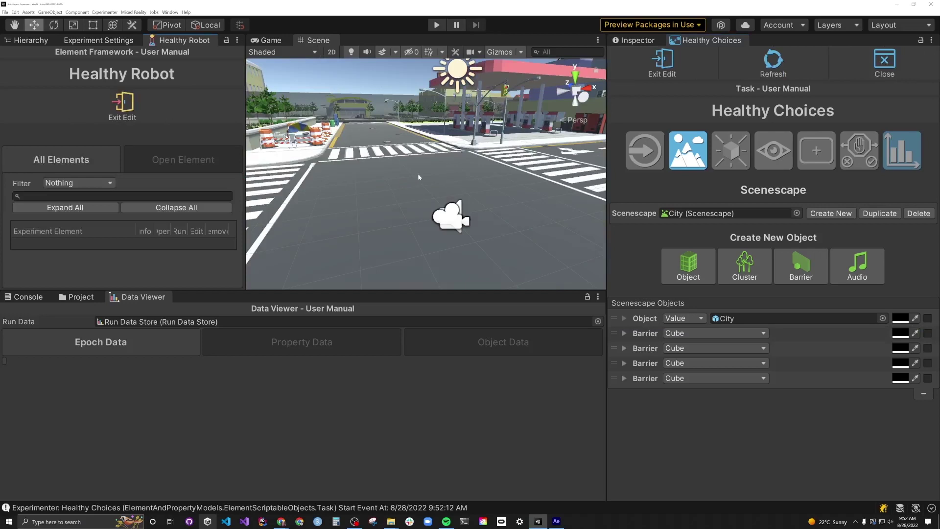
left_click(670, 65)
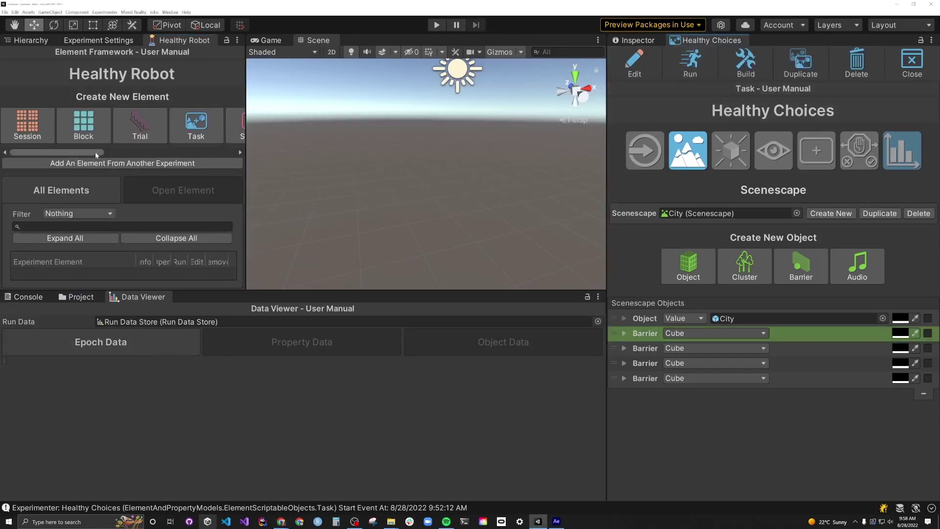
Step: Create a new responsive object named Robot
left_click_drag(96, 154, 168, 128)
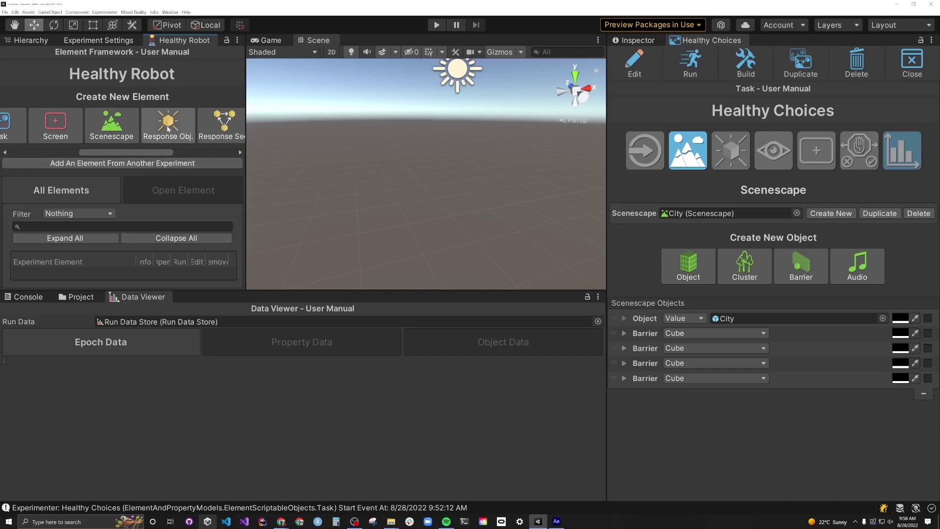
left_click(169, 123)
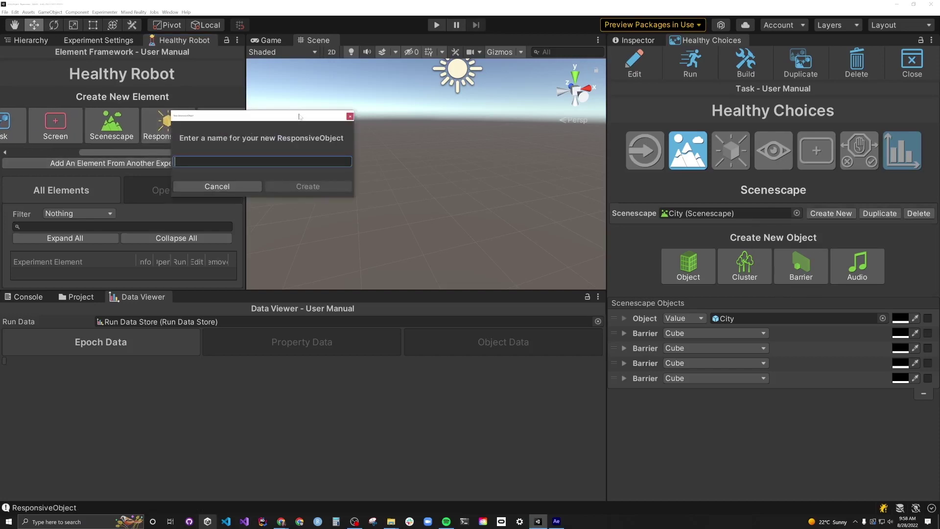
type("Robot")
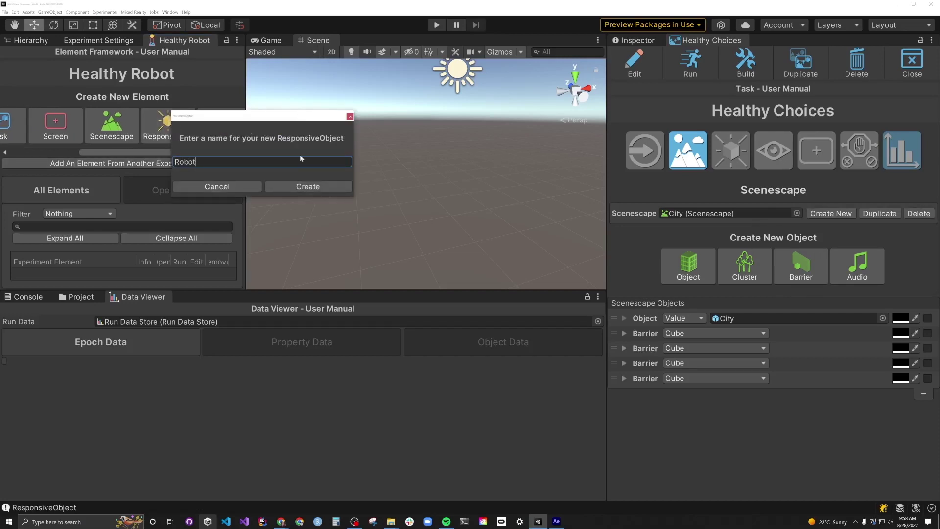
left_click(297, 187)
Step: Give the responsive object a new interaction tag named Robot and assign the Robot prefab as its avatar
left_click(874, 225)
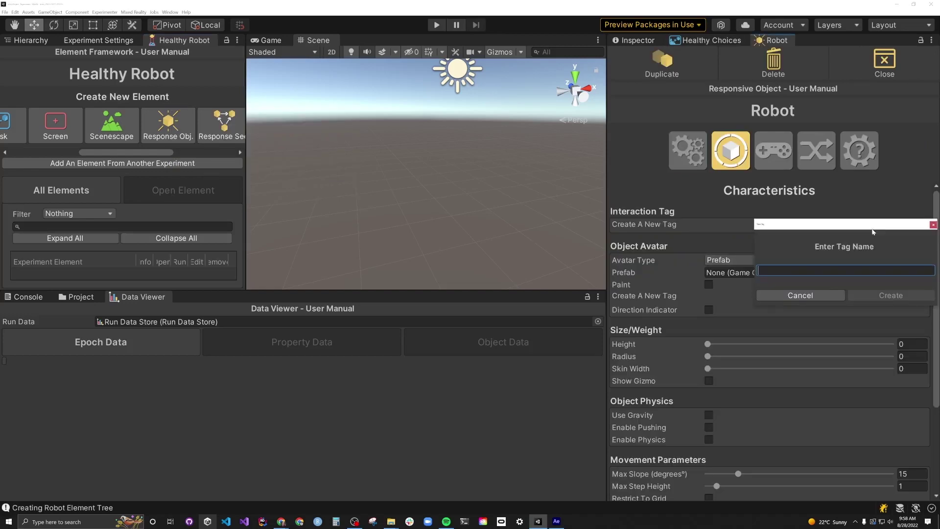
type("Robot")
left_click(881, 294)
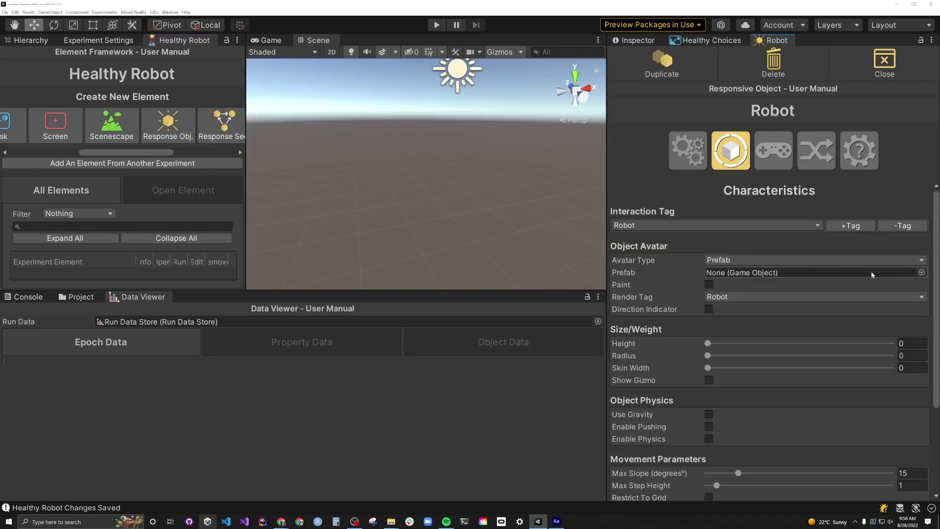
left_click(923, 272)
type("Robot")
left_click(793, 236)
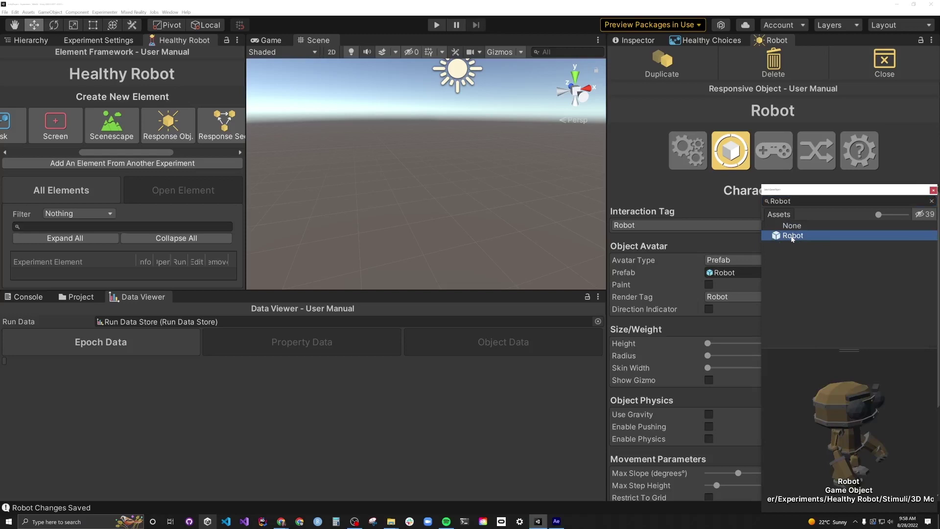
Step: Create a keyboard input response map named ArrowKeyMovement in the Robot's input responses
left_click(773, 152)
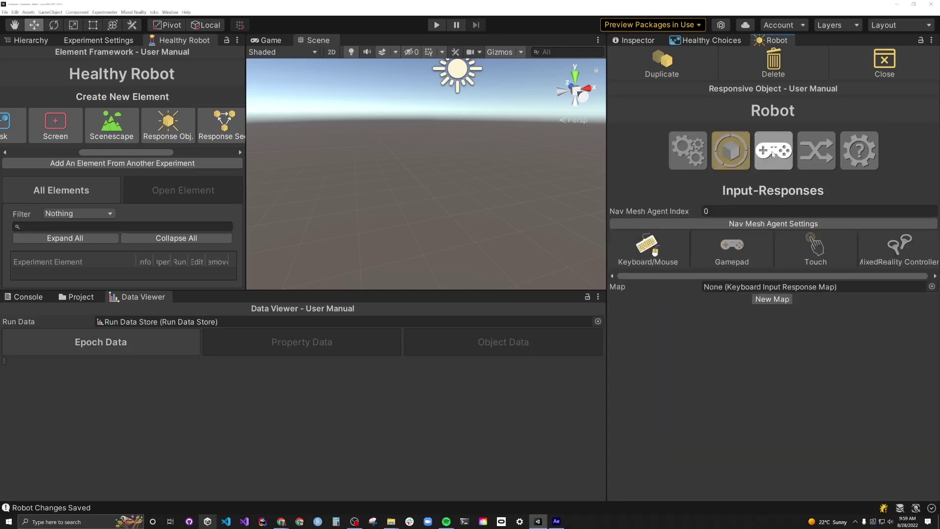
left_click(773, 299)
type("Ar")
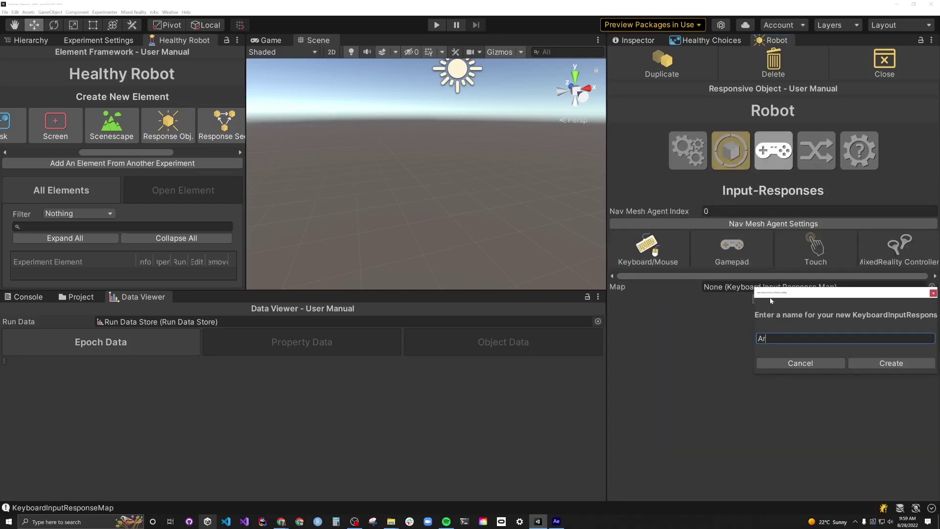
type("rowKeyMovement")
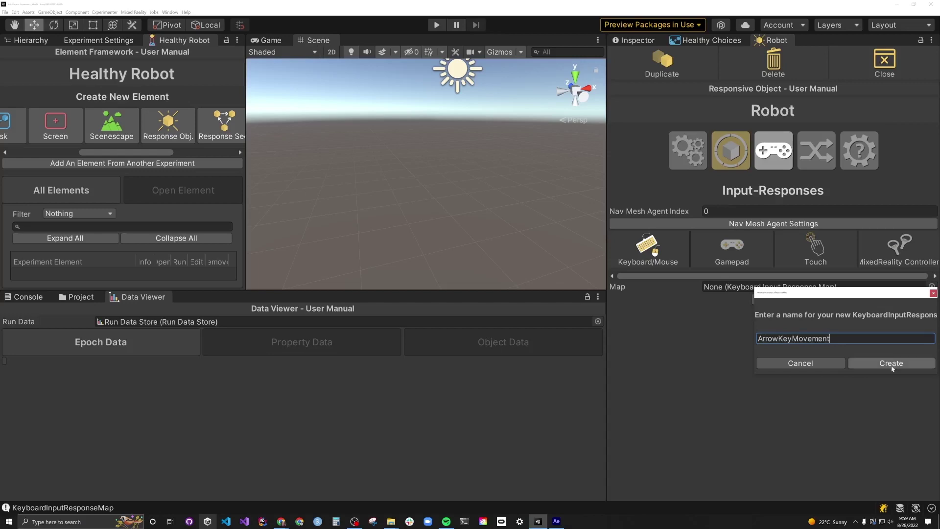
left_click(891, 363)
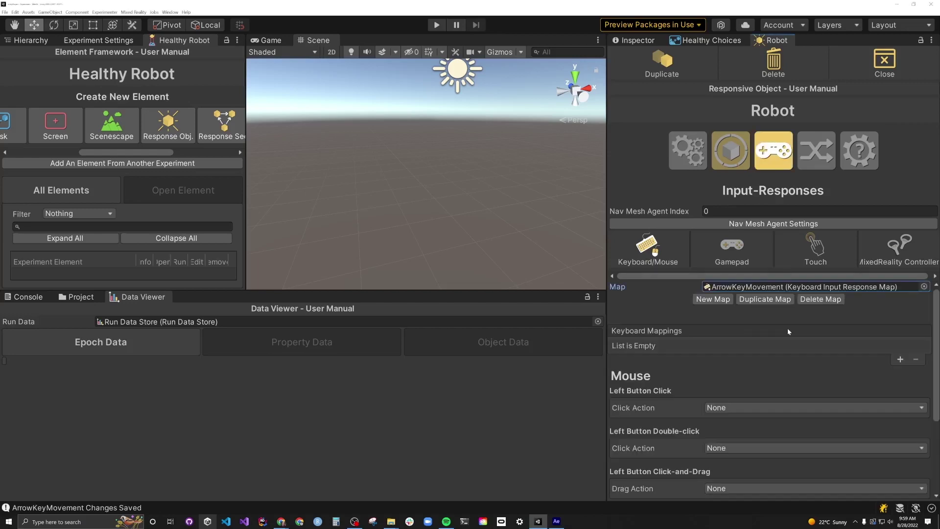
Step: Add an Up Arrow keyboard mapping whose while-condition-met response moves the object's position Forward at 5 Dist/sec
left_click(901, 363)
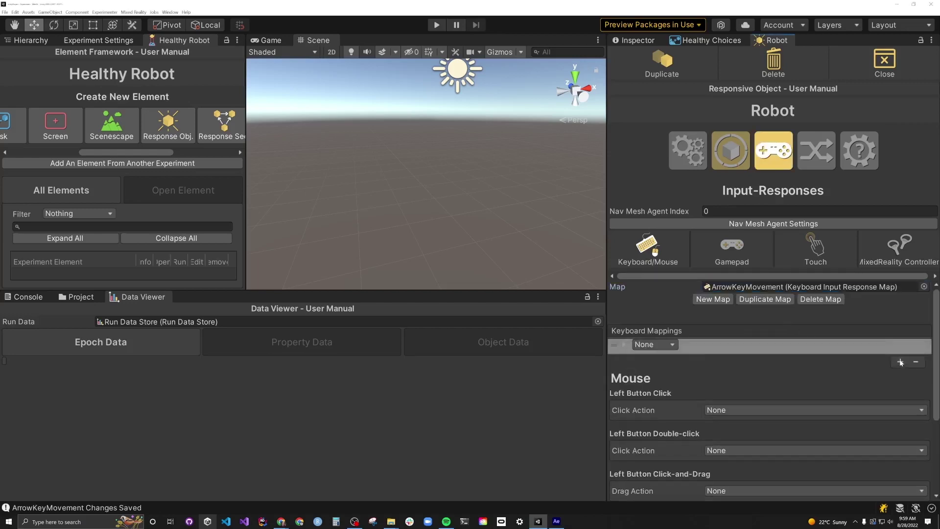
left_click(659, 347)
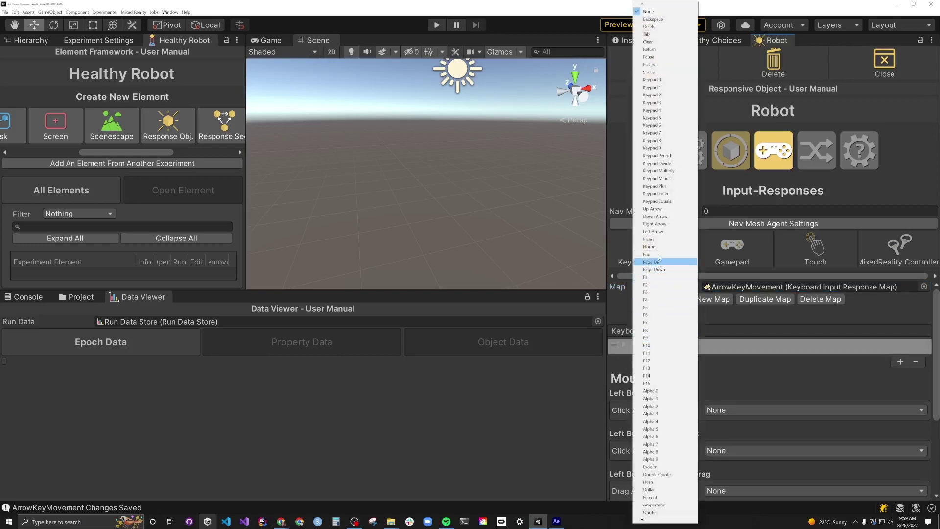
left_click(652, 209)
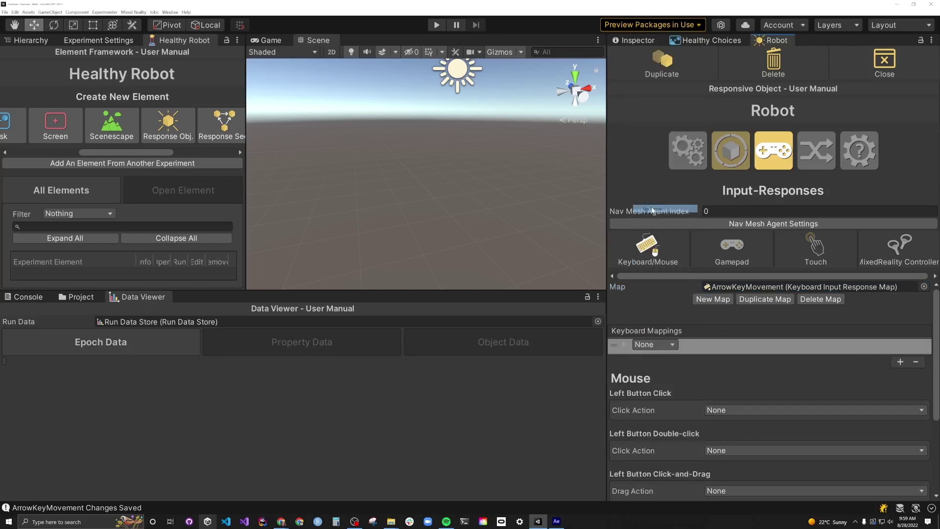
left_click(625, 344)
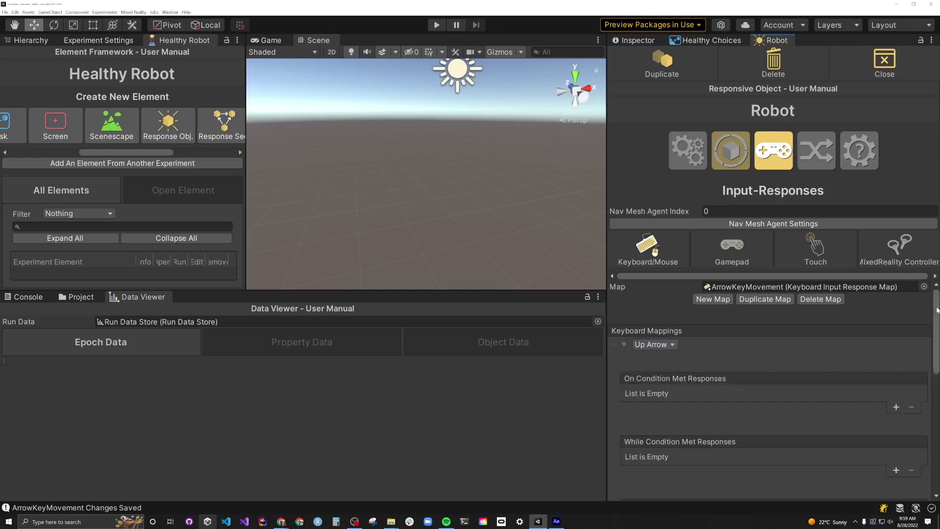
left_click_drag(937, 312, 937, 327)
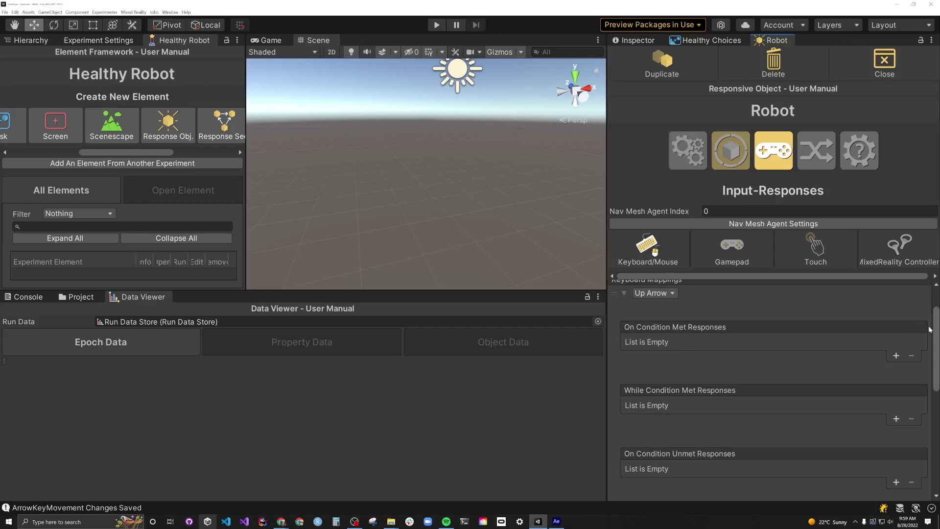
left_click(895, 419)
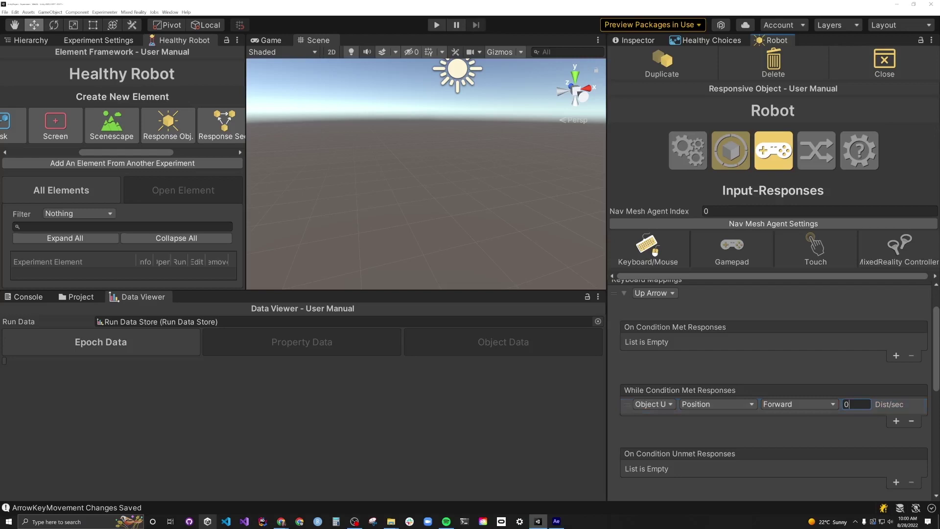
left_click(862, 404)
left_click(624, 293)
Step: Add a Down Arrow keyboard mapping and set its while-condition-met position response to Backward
left_click(900, 310)
left_click(655, 216)
left_click(624, 307)
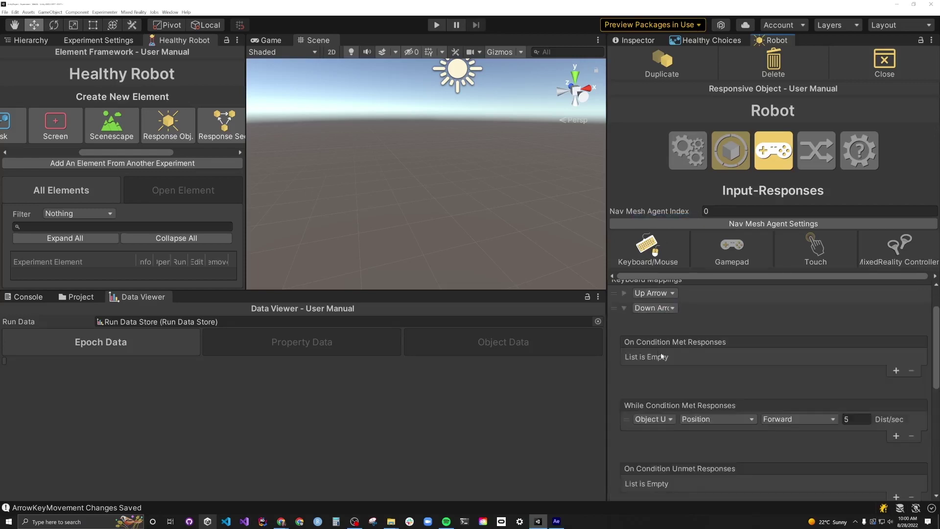
left_click(798, 419)
left_click(793, 438)
left_click(623, 308)
Step: Add a Right Arrow keyboard mapping and expand its responses
left_click(899, 325)
left_click(655, 323)
left_click(656, 224)
left_click(624, 323)
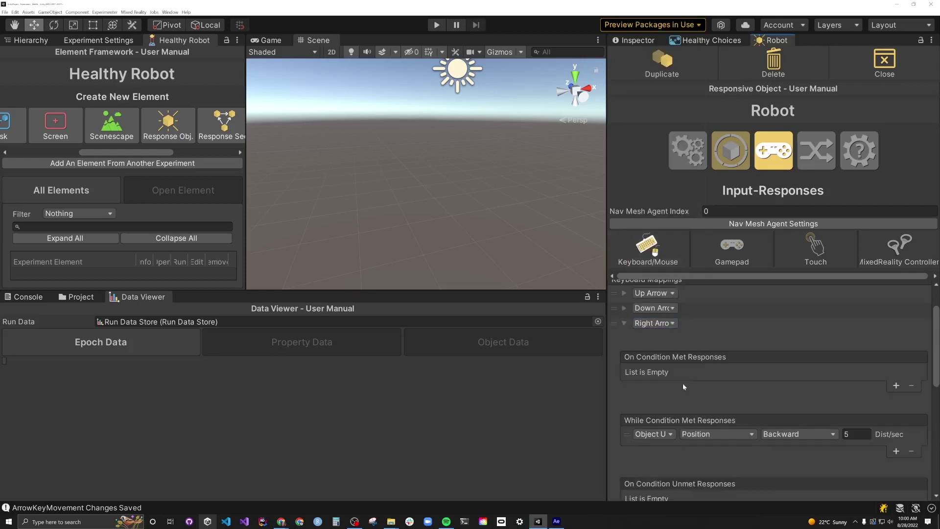
Step: Set the Right Arrow's while-condition-met response to Rotation, Turn Right, at 150 degrees per second
scroll(684, 386, "down", 1)
left_click(705, 397)
left_click(709, 415)
left_click(788, 397)
left_click(785, 422)
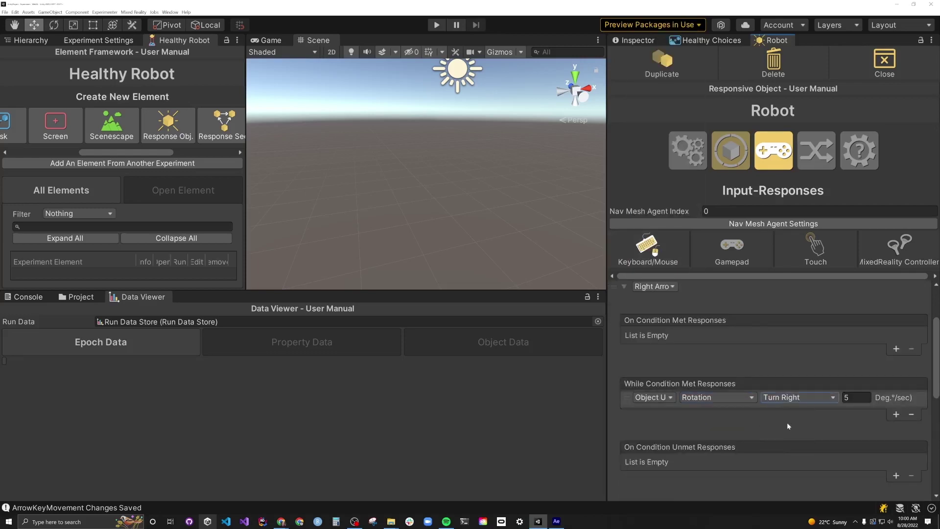
key("Tab")
type("180")
left_click(623, 287)
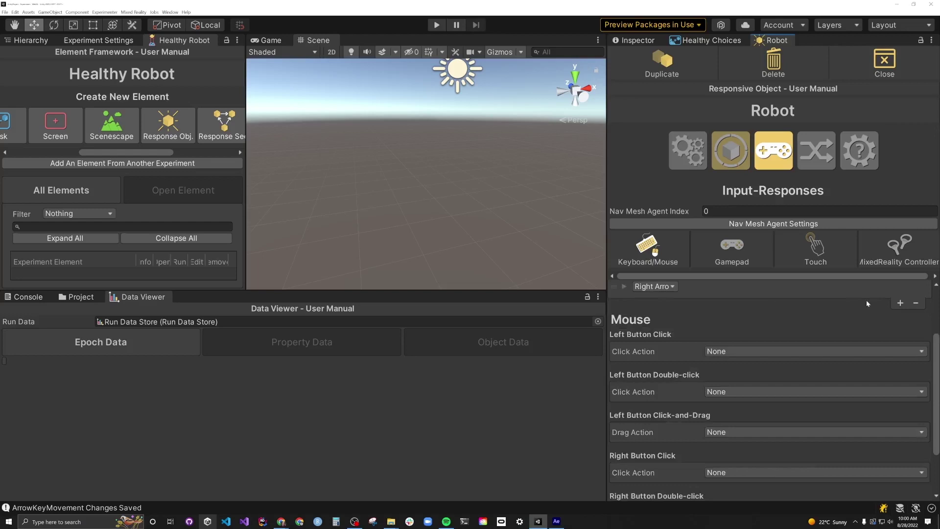
Step: Add a Left Arrow keyboard mapping and set its while-condition-met rotation response to Turn Left
left_click(899, 303)
left_click(655, 301)
left_click(654, 230)
left_click(624, 301)
left_click(807, 412)
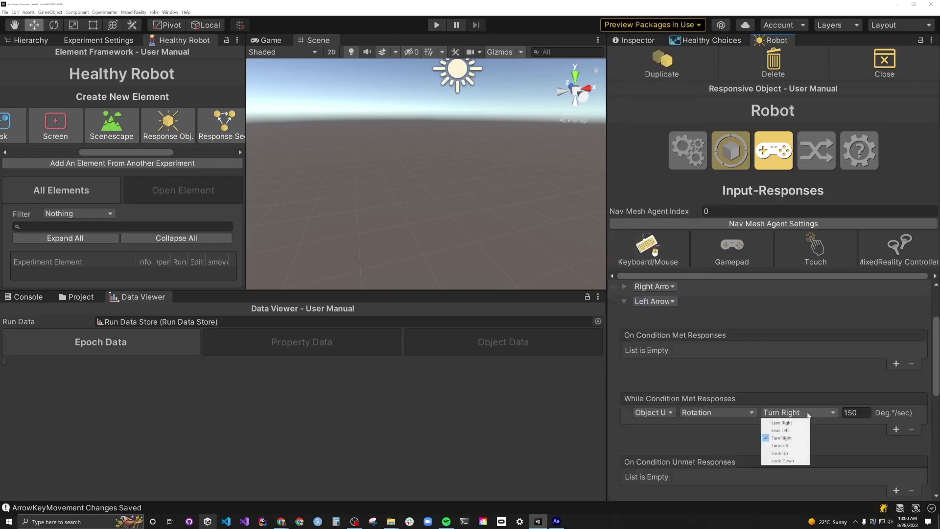
left_click(794, 446)
Step: Add the Robot as a responsive object of the Healthy Choices task
left_click(713, 40)
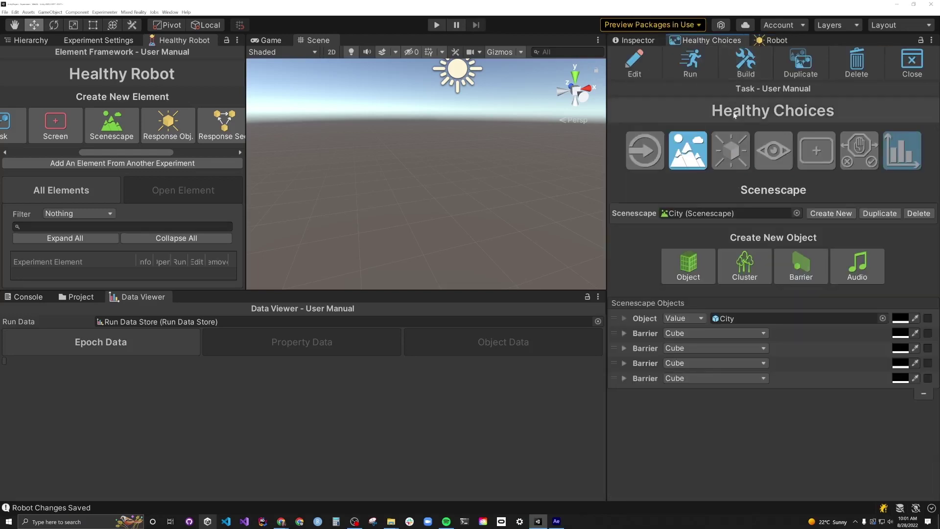
left_click(731, 152)
left_click(904, 248)
left_click(707, 235)
double_click(729, 238)
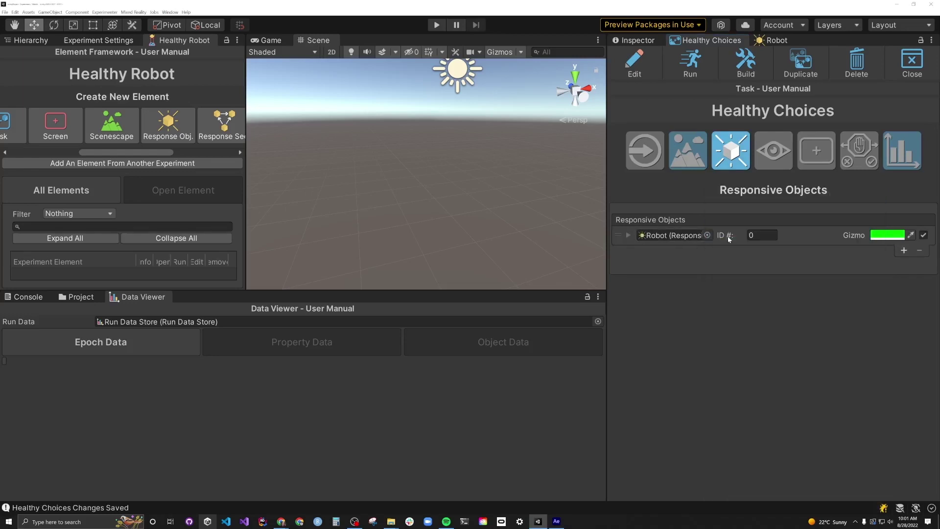
Step: In the task's edit mode, raise the Robot vertically until it stands on the road, save its position, and leave edit mode
left_click(639, 66)
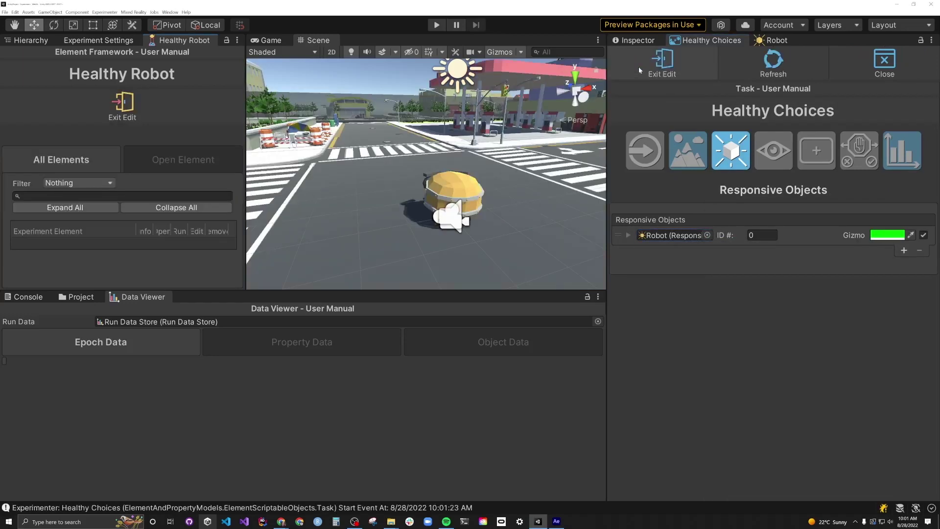
left_click(628, 235)
left_click(645, 250)
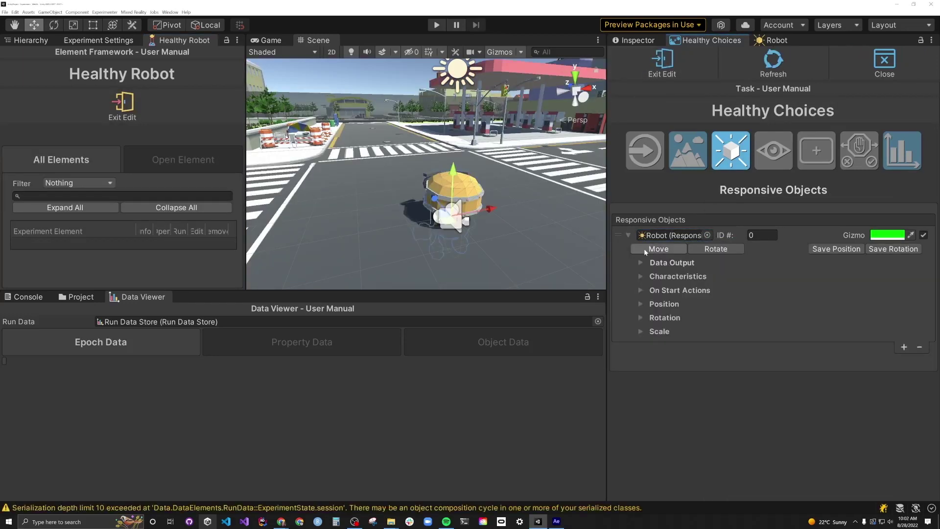
left_click_drag(452, 173, 454, 132)
left_click(820, 249)
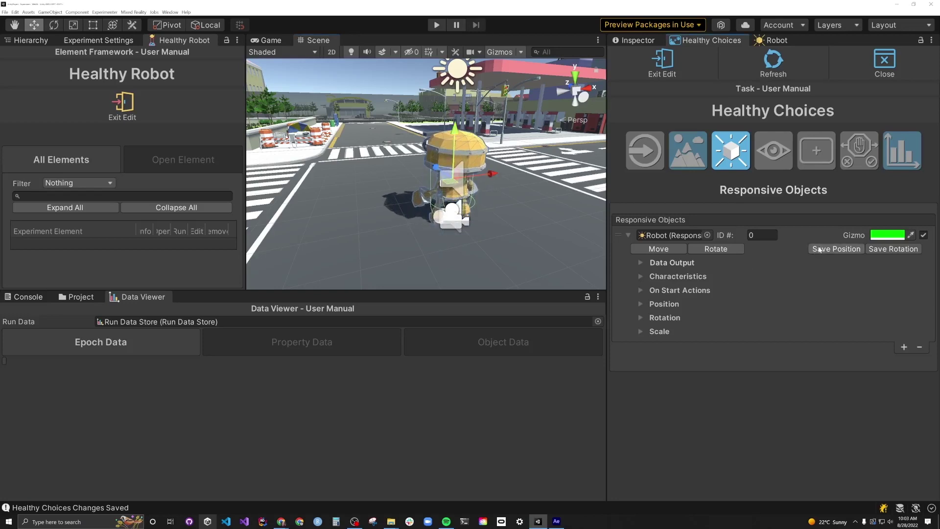
left_click(662, 62)
Step: Target the task's visual perspective at the Robot responsive object and enable X, Y and Z tracking for both position and rotation
left_click(773, 150)
left_click(708, 226)
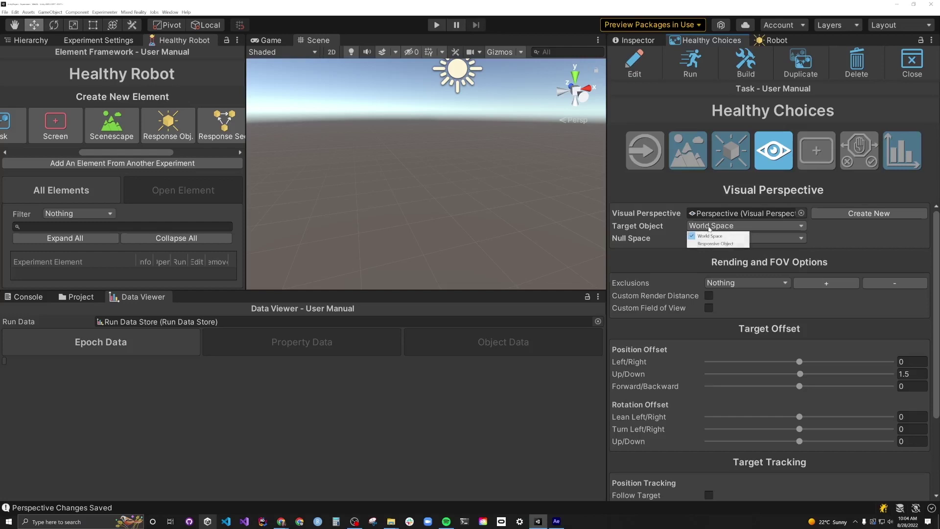
left_click(716, 244)
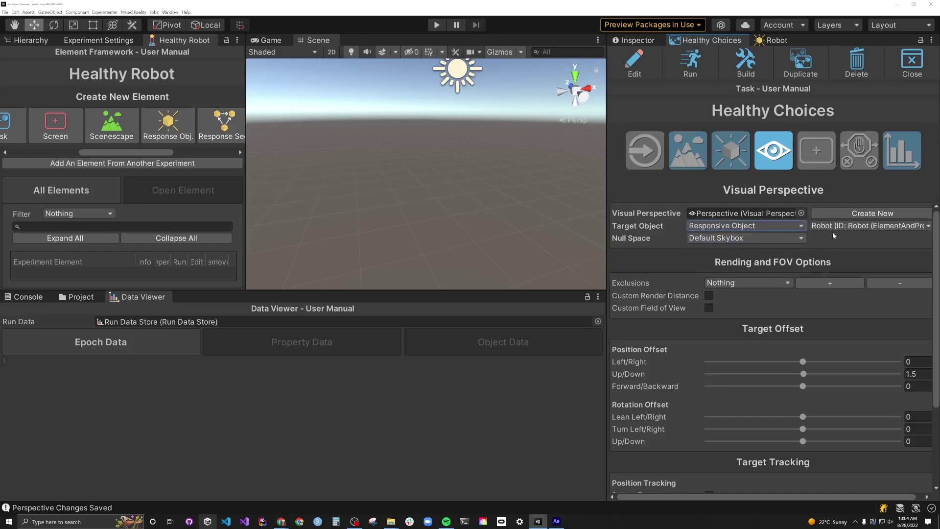
scroll(652, 244, "down", 3)
left_click(708, 415)
left_click(708, 456)
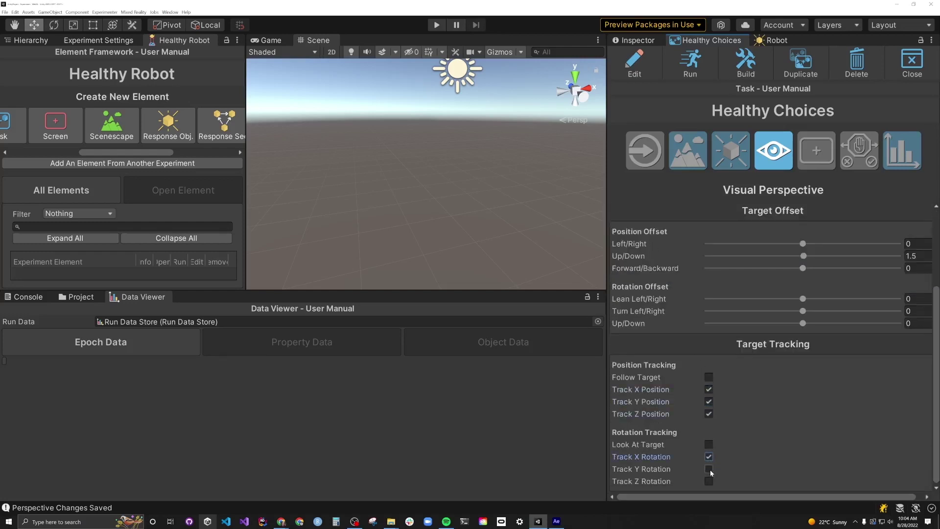
Step: With the task running, set the perspective's Up/Down position offset to 30 and its Lean Left/Right rotation offset to 90
scroll(803, 281, "up", 3)
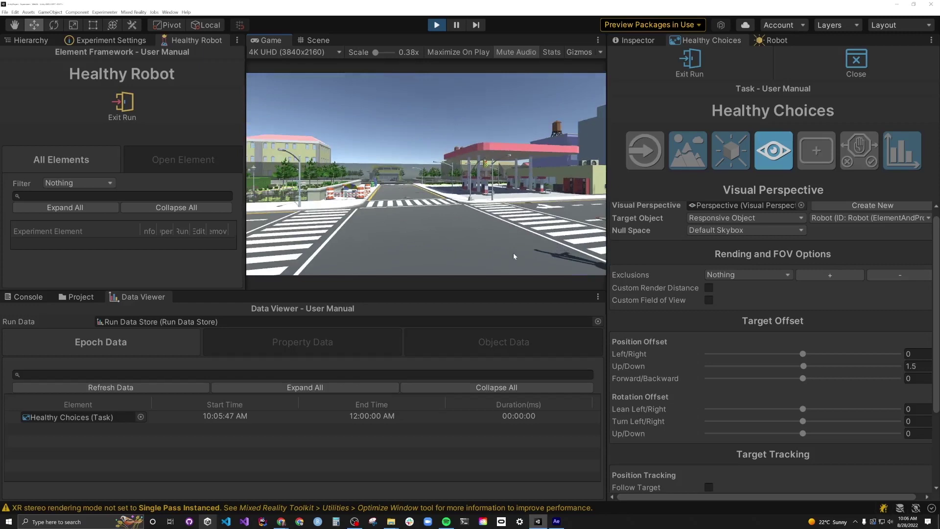
left_click_drag(803, 365, 817, 368)
left_click(916, 409)
type("90")
left_click(525, 281)
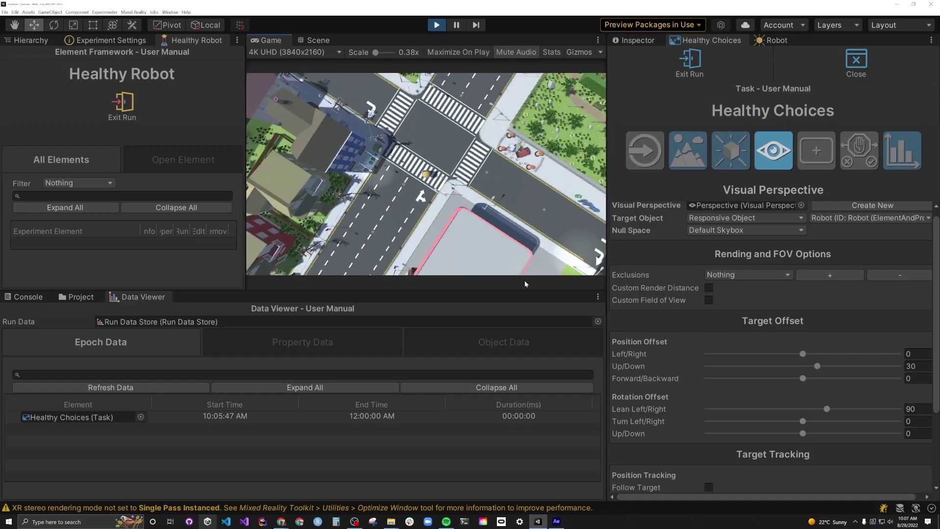
Step: Disable the visual perspective's X, Y and Z rotation tracking
scroll(739, 436, "down", 3)
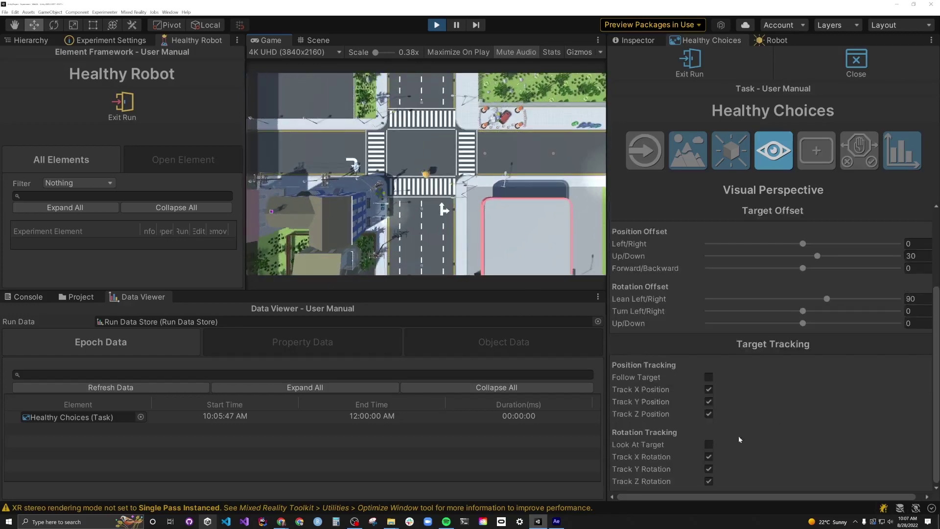
left_click(708, 457)
left_click(709, 469)
left_click(708, 481)
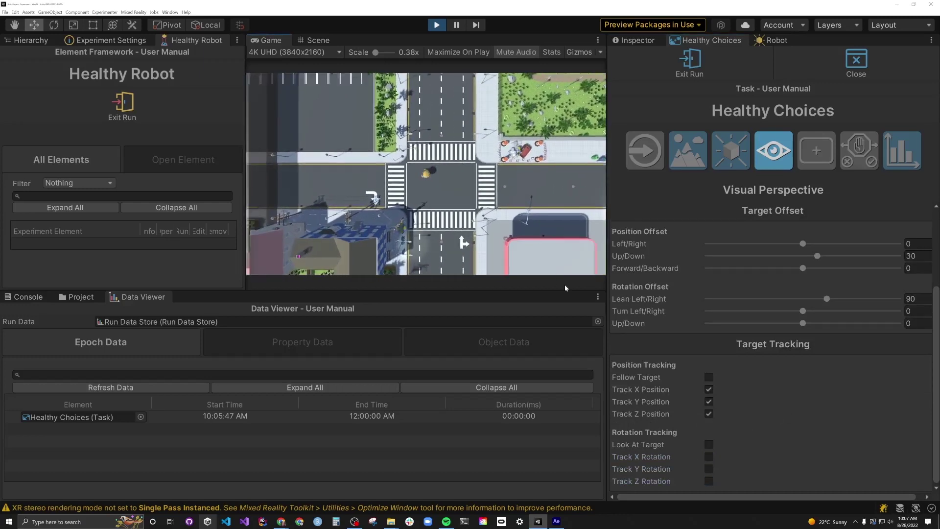
Step: Enable the Robot's direction indicator with length 6.94, end width 6.54 and the Green Fade color gradient
left_click(772, 40)
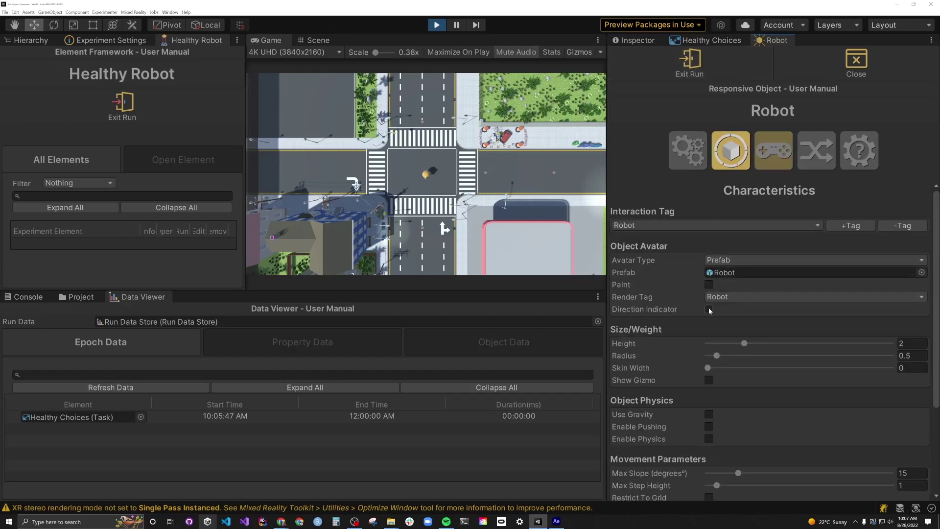
left_click(709, 310)
left_click(772, 335)
left_click_drag(721, 361, 768, 359)
left_click(741, 383)
left_click(720, 321)
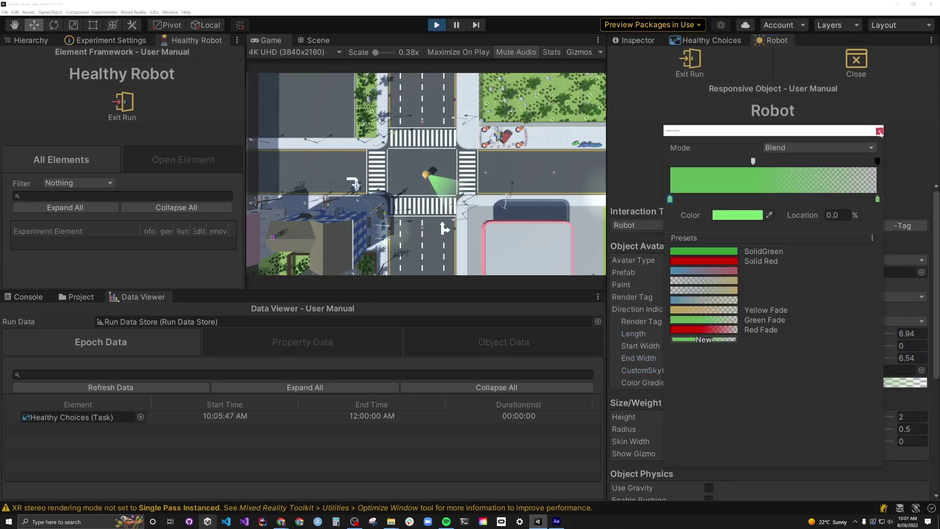
Step: Turn off the Robot's direction indicator
left_click(879, 131)
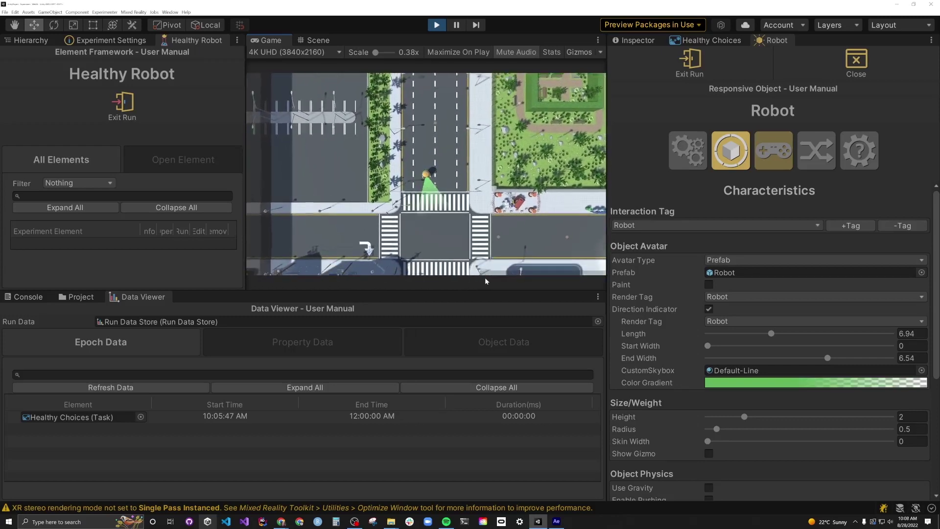
left_click(708, 310)
Step: Set the task perspective's Lean Left/Right rotation offset to 0 and its Up/Down position offset to 5
left_click(912, 299)
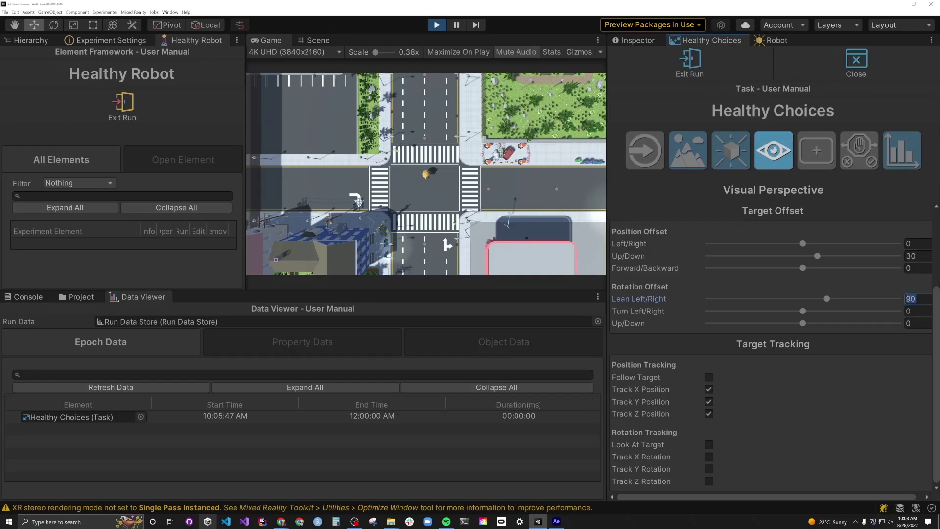
type("0")
left_click(914, 255)
type("5")
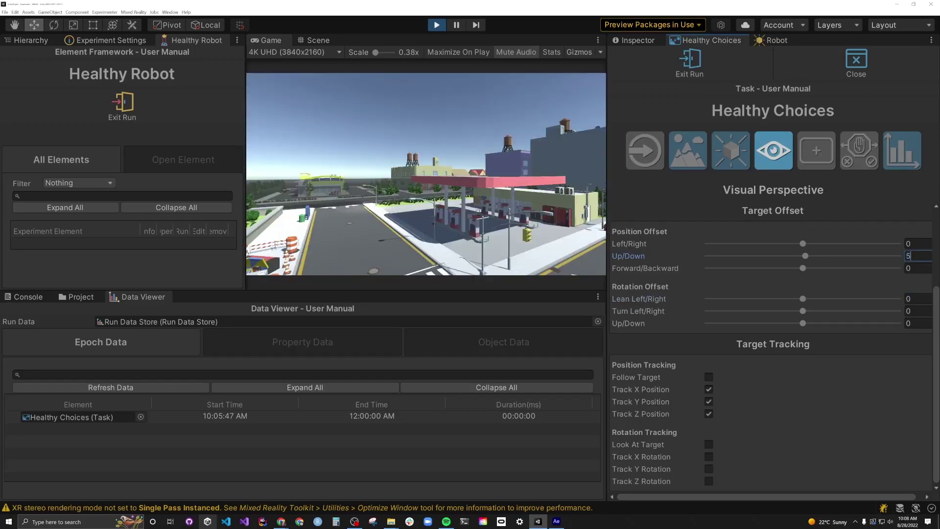
Step: Enable Follow Target and Look At Target for the perspective and set its Forward/Backward position offset to -8
left_click(709, 377)
left_click(709, 443)
left_click_drag(803, 341, 799, 342)
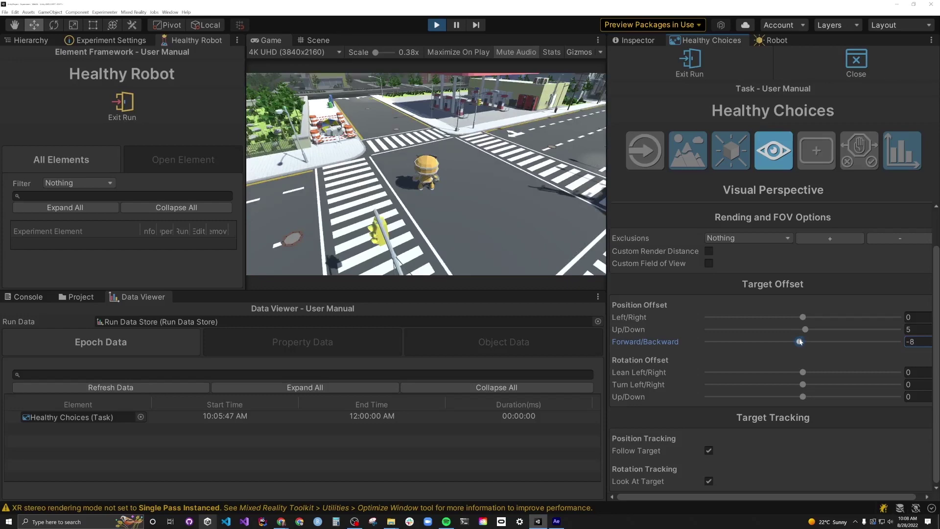
left_click(529, 284)
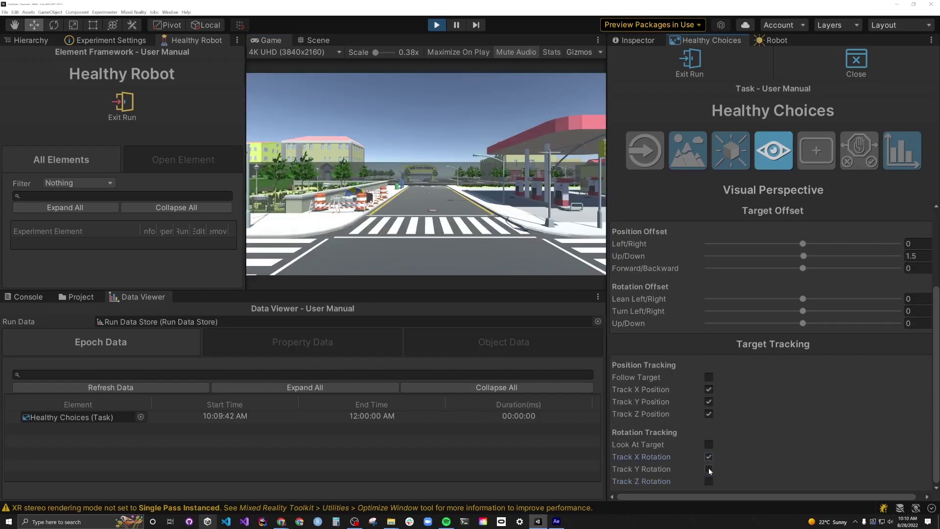
Step: Exit the run and create a new responsive object named Apple in the Healthy Robot experiment
left_click(122, 103)
left_click(132, 126)
type("Apple")
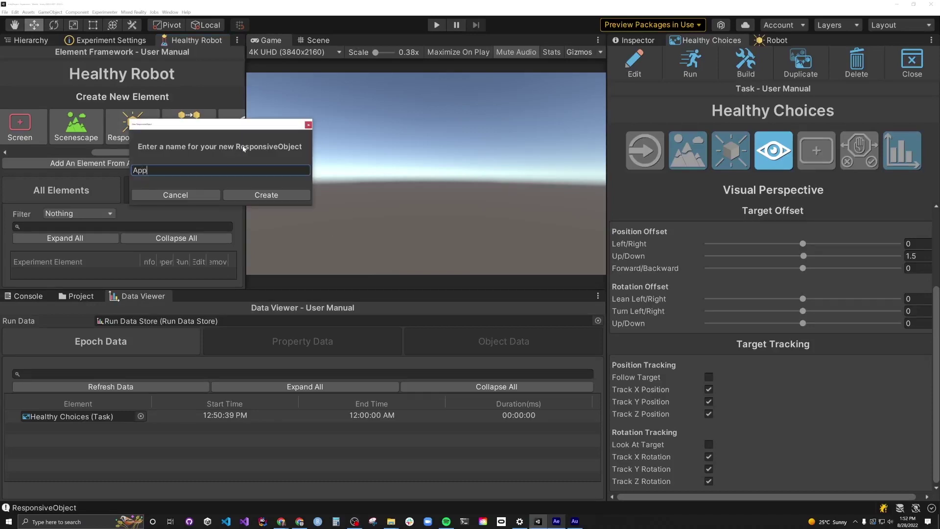
left_click(267, 195)
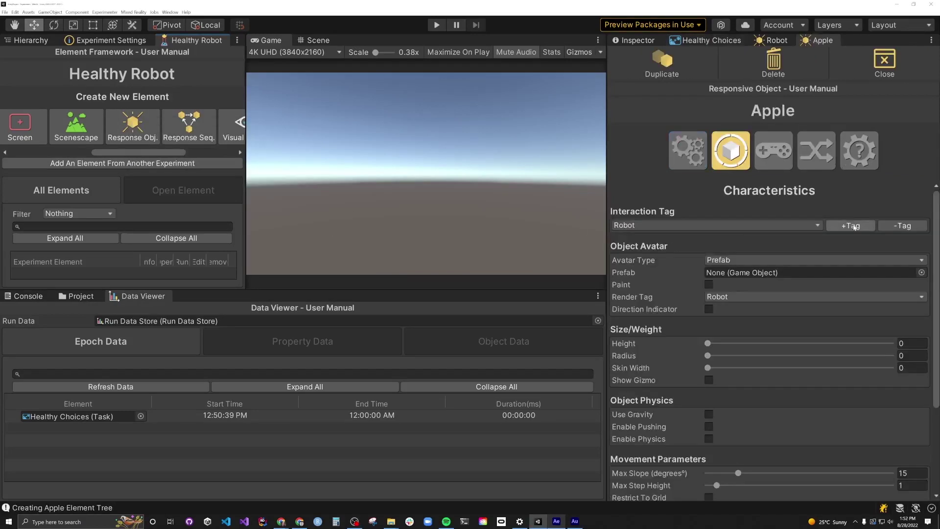
Step: Create an Apple interaction tag and assign the Apple prefab as the new object's avatar
left_click(855, 227)
type("Apple")
left_click(884, 289)
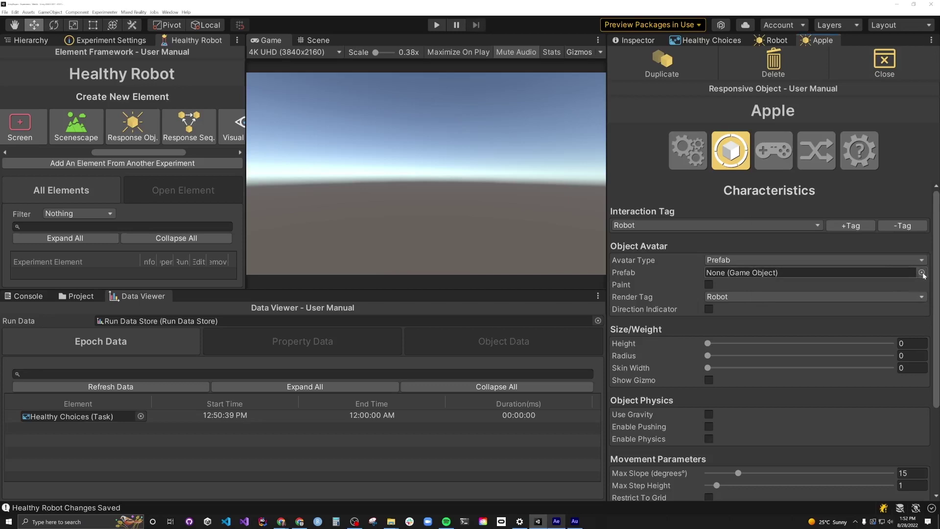
left_click(922, 273)
double_click(798, 309)
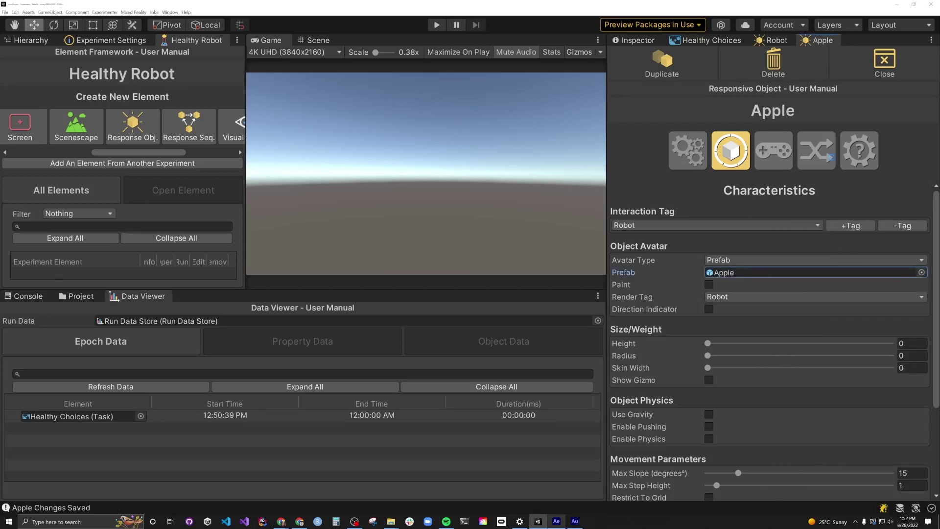
Step: Add a Sphere interaction condition to the Apple with radius 1 that reacts to the Robot tag
left_click(832, 160)
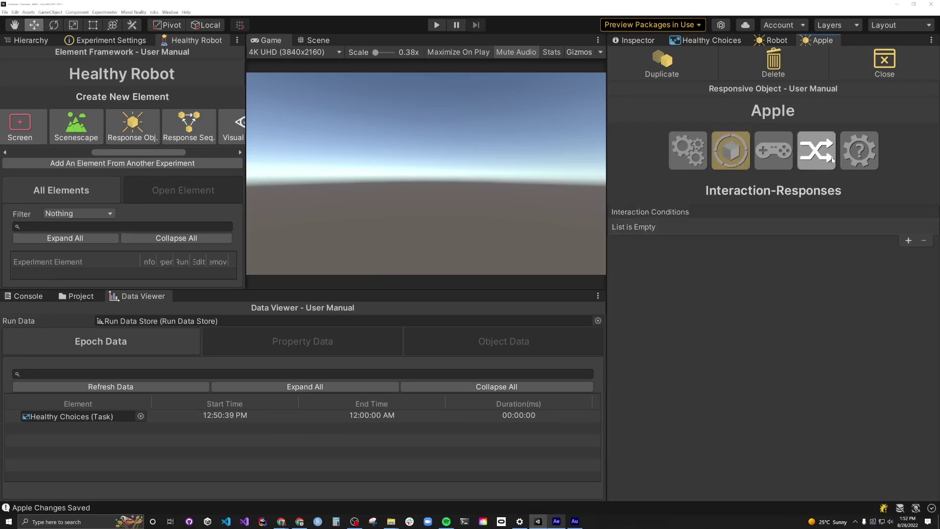
left_click(908, 241)
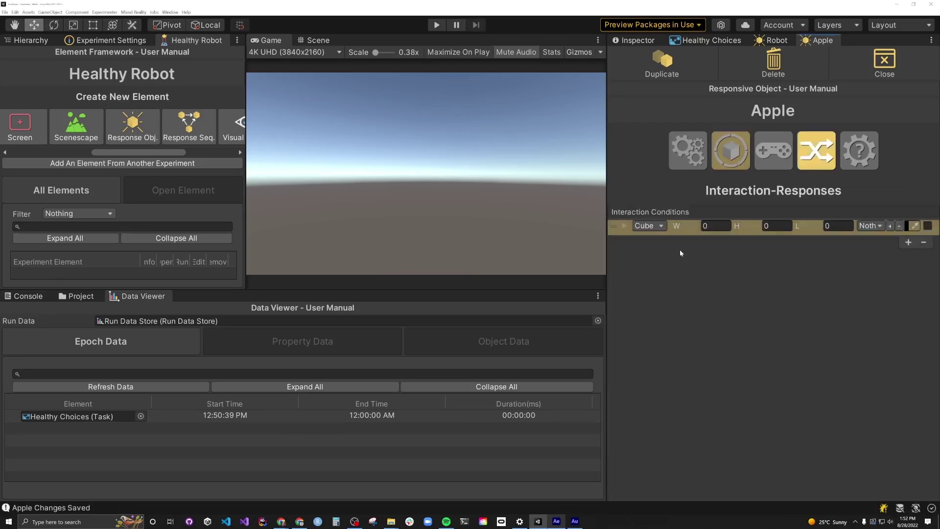
left_click(645, 227)
left_click(650, 243)
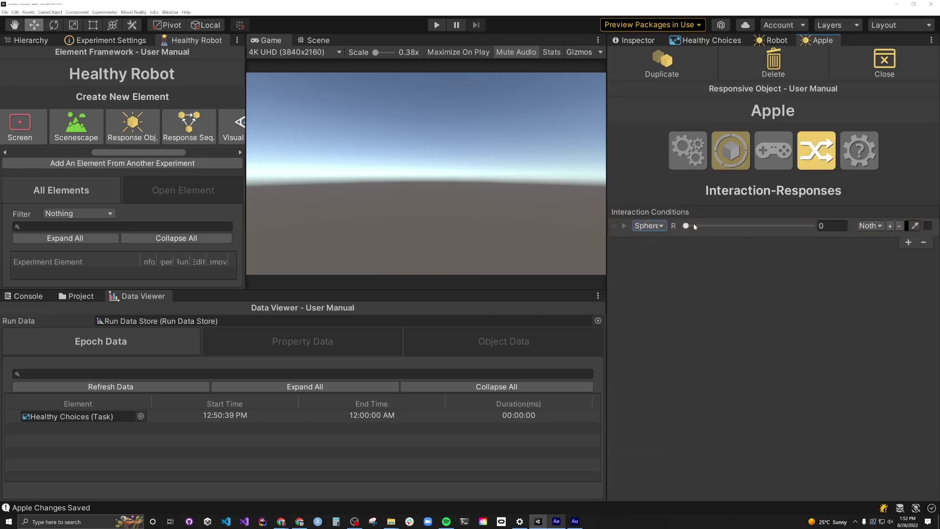
left_click(831, 226)
left_click(870, 226)
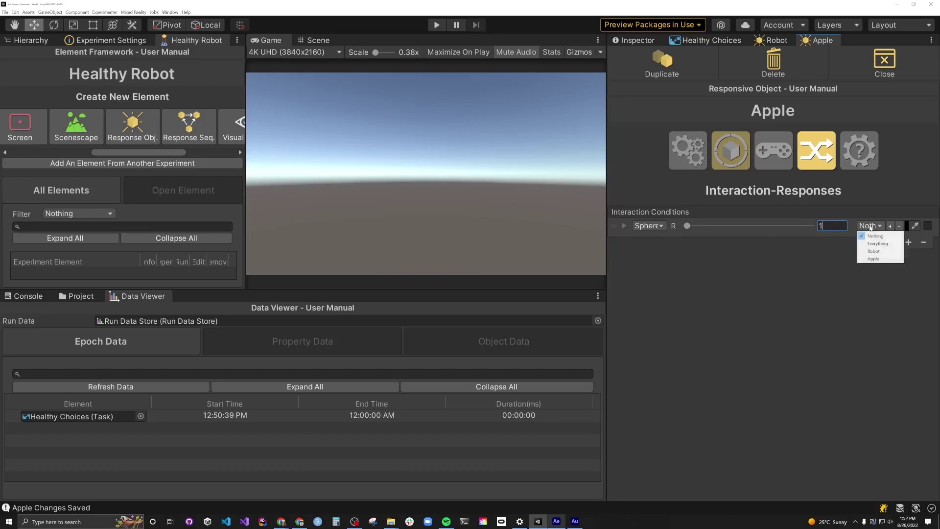
left_click(873, 251)
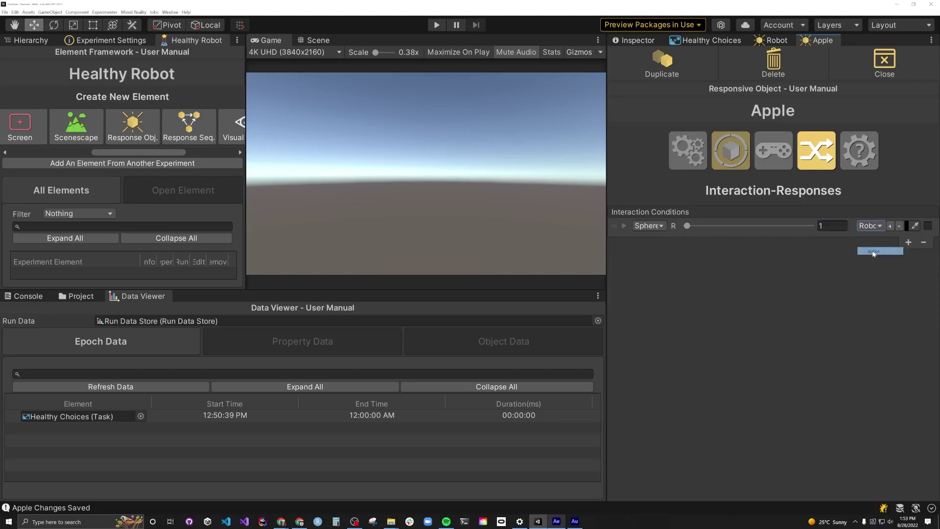
Step: Add two Object Update responses, Set Invisible and Deactivate, for when the Apple's interaction condition is met
left_click(624, 226)
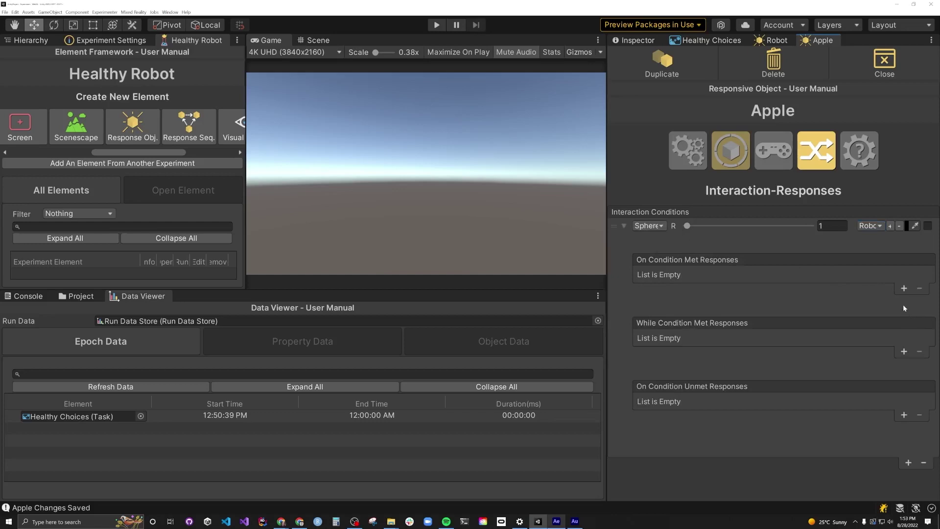
left_click(903, 289)
left_click(665, 273)
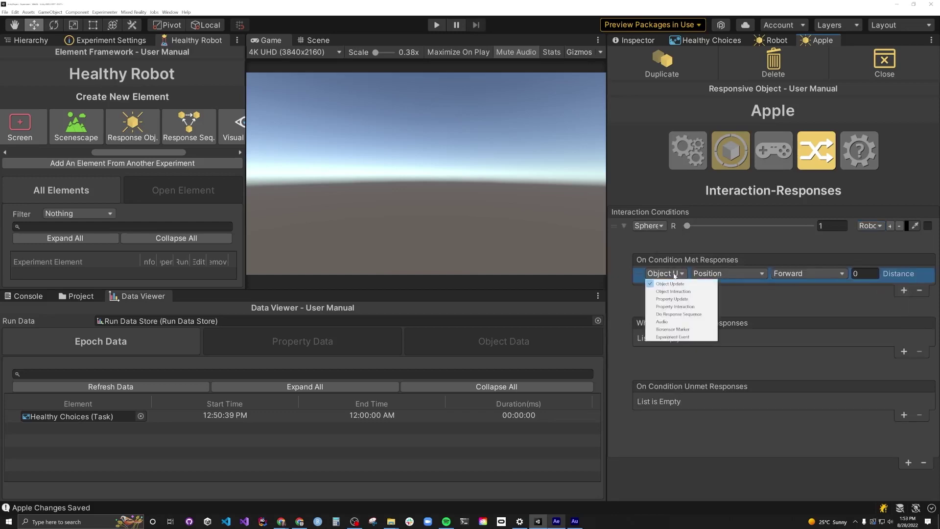
left_click(727, 273)
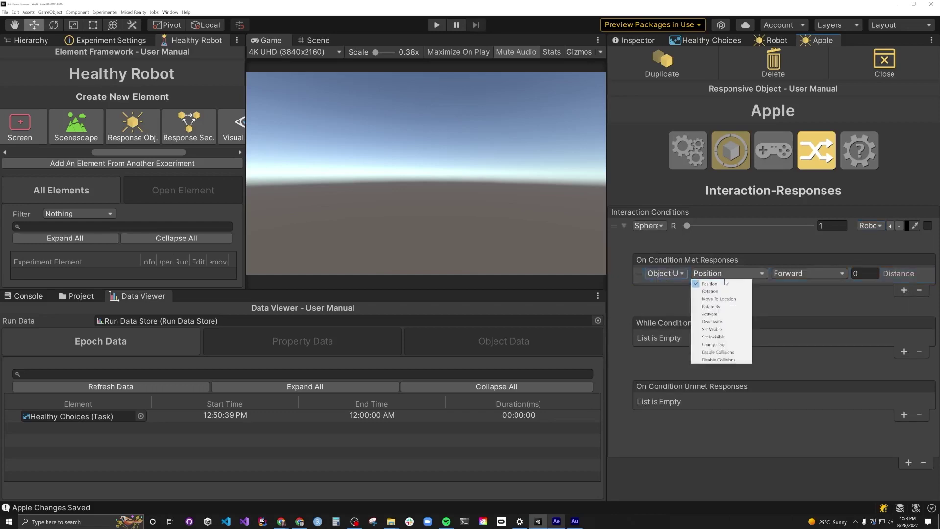
left_click(719, 337)
left_click(904, 290)
left_click(738, 290)
left_click(712, 336)
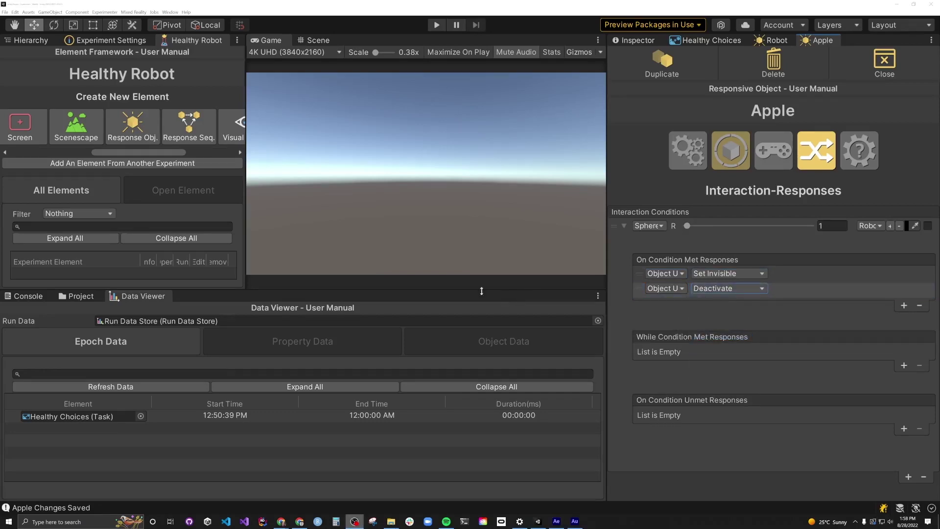
Step: Import Correct.wav and Incorrect.wav from the Stimuli audio folder on disk into the Healthy Robot project's Stimuli Audio folder
left_click(80, 296)
key("alt+Tab")
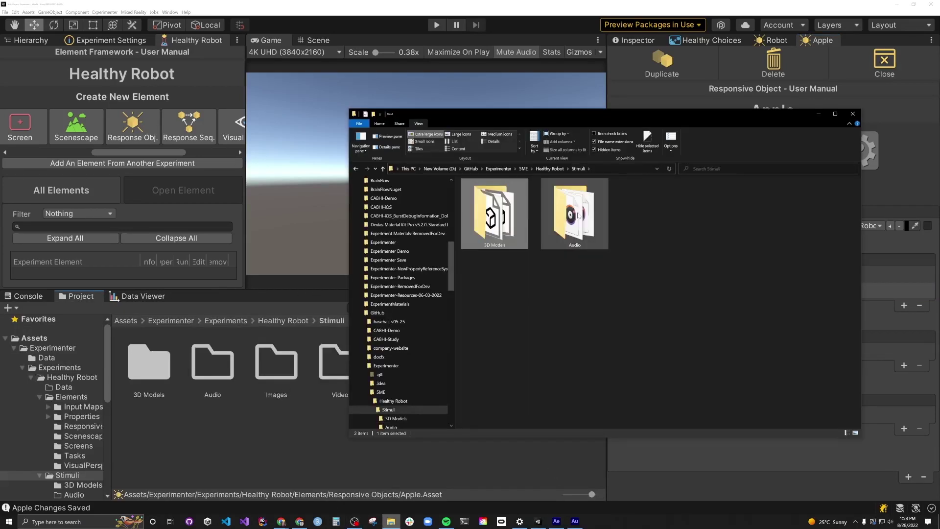
double_click(574, 213)
key("ctrl+a")
left_click_drag(483, 194, 212, 365)
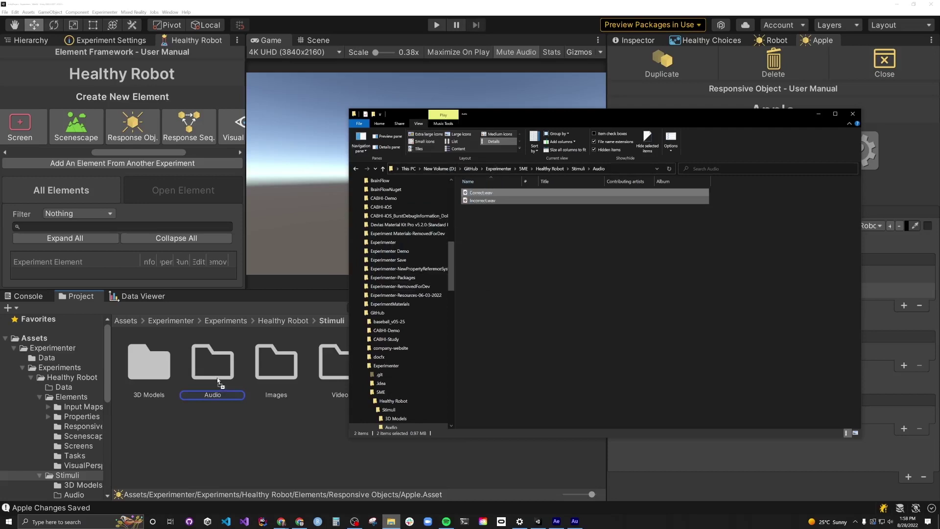
Step: Add an Audio response to the Apple's condition-met list, using the Correct clip at volume 2, and make it the first response
left_click(896, 305)
left_click(664, 303)
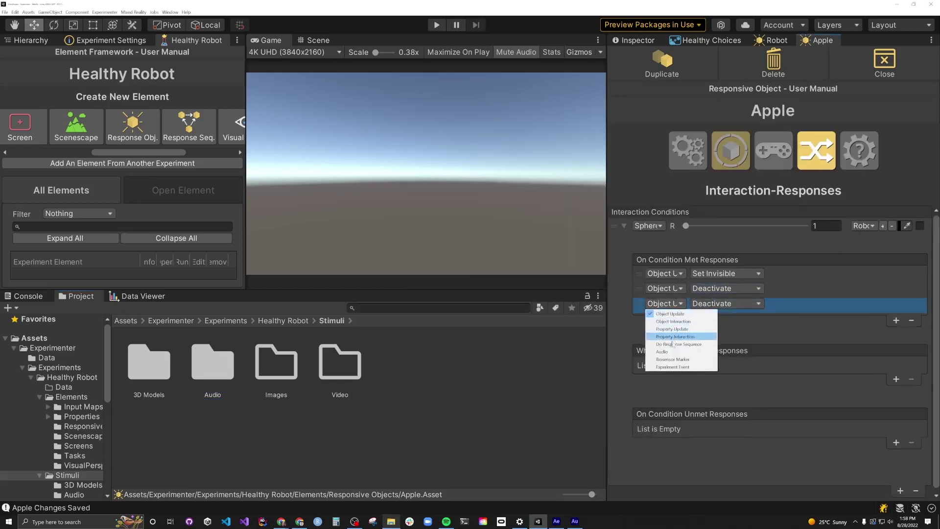
left_click(671, 343)
left_click_drag(817, 304, 880, 304)
left_click(758, 303)
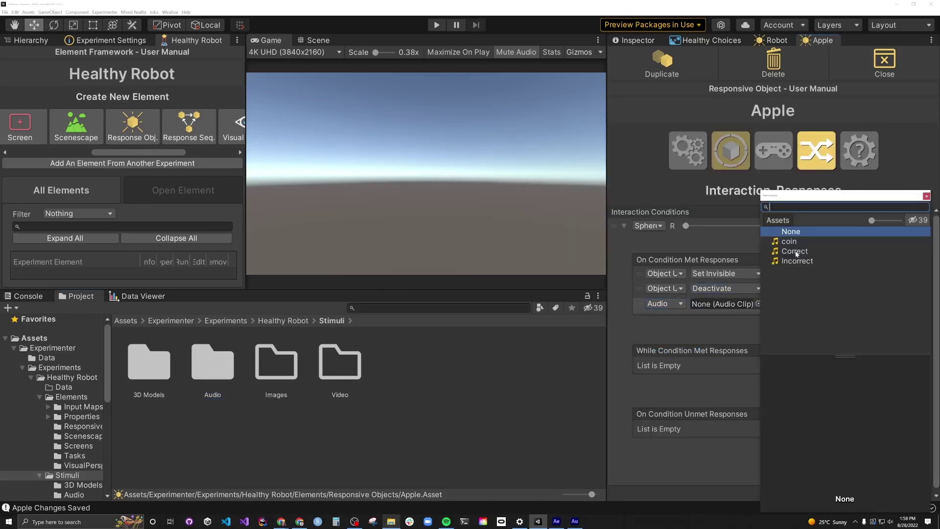
double_click(796, 253)
left_click_drag(641, 305, 645, 270)
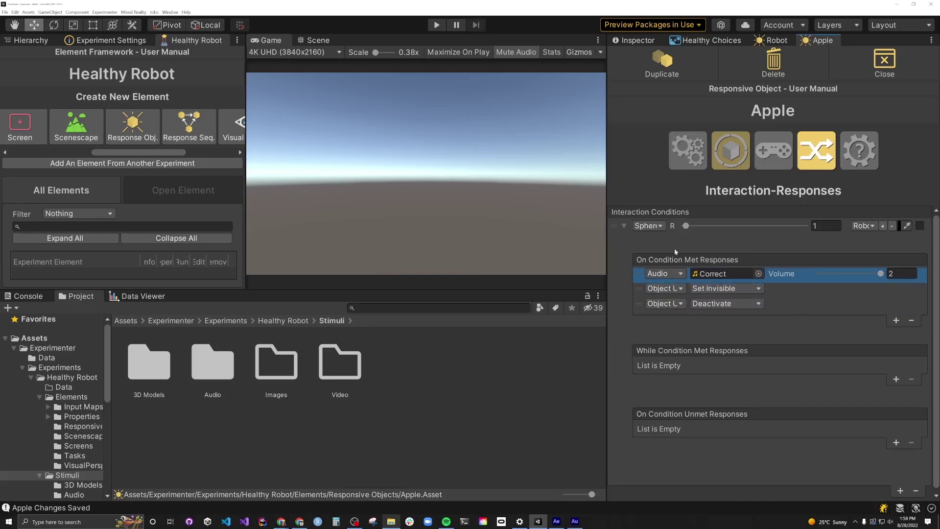
Step: Duplicate the Apple responsive object under the name Cheeseburger
left_click(662, 64)
type("Chee")
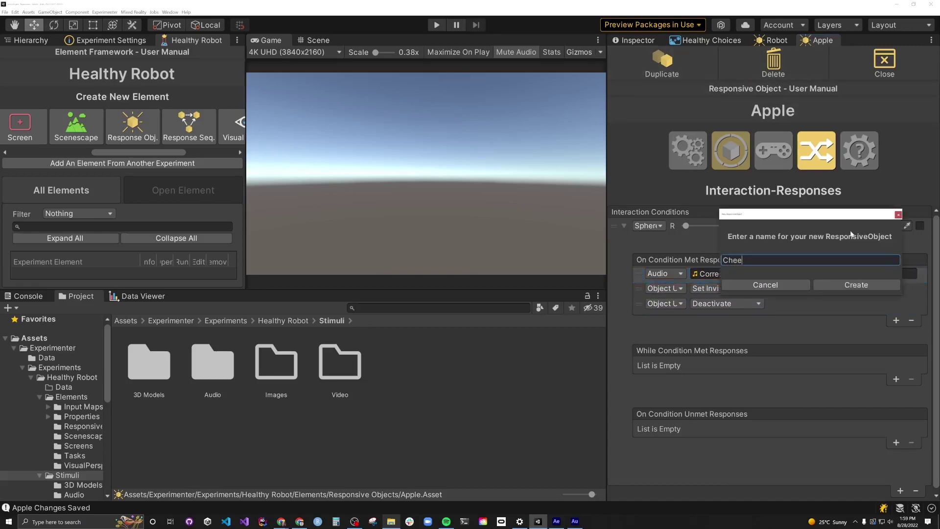
type("seburger")
left_click(864, 285)
Step: Create a Cheeseburger interaction tag for the duplicate and replace its avatar prefab with Cheeseburger
type("Cheese")
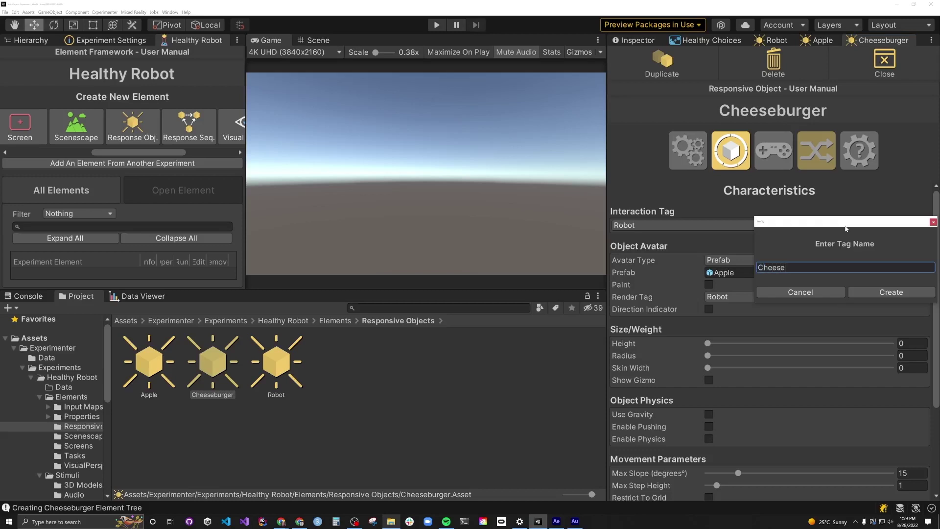
type("burger")
left_click(886, 292)
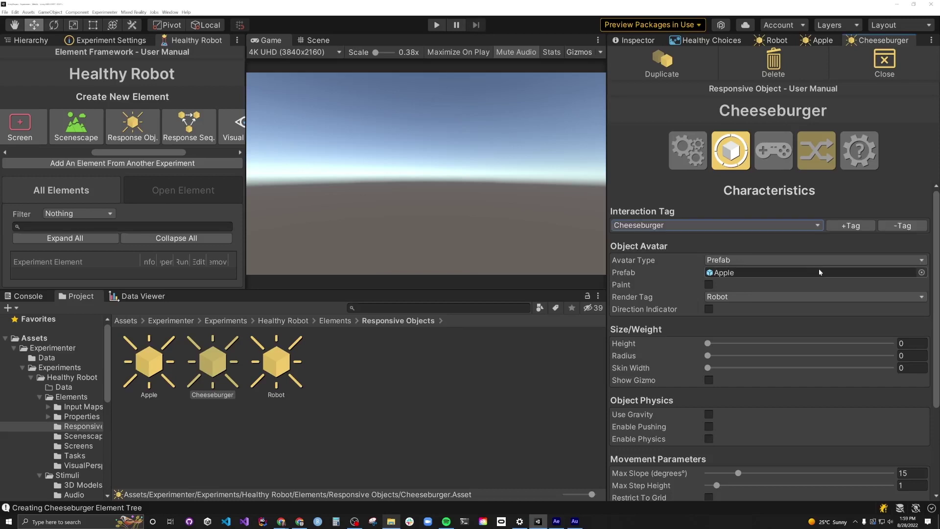
left_click(819, 273)
type("chee")
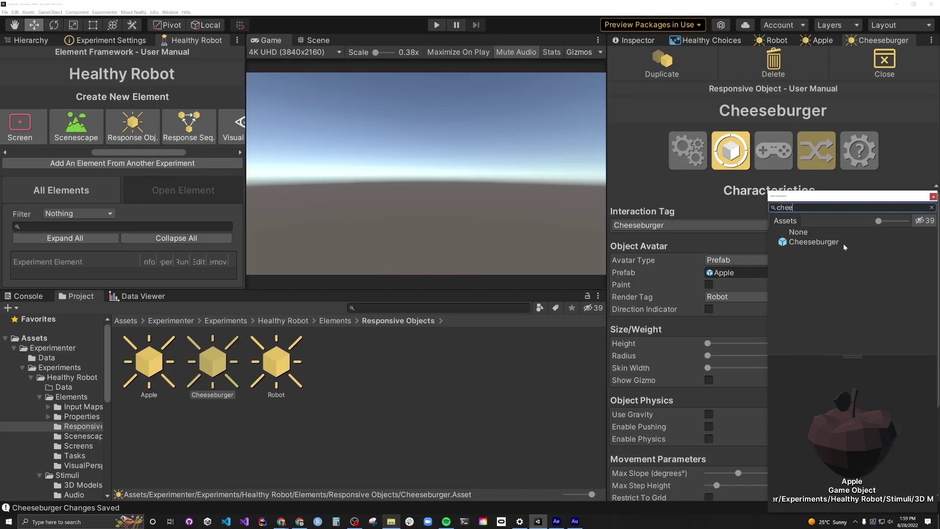
left_click(842, 242)
left_click(832, 176)
Step: Change the Cheeseburger's condition-met audio response to the Incorrect clip
left_click(816, 150)
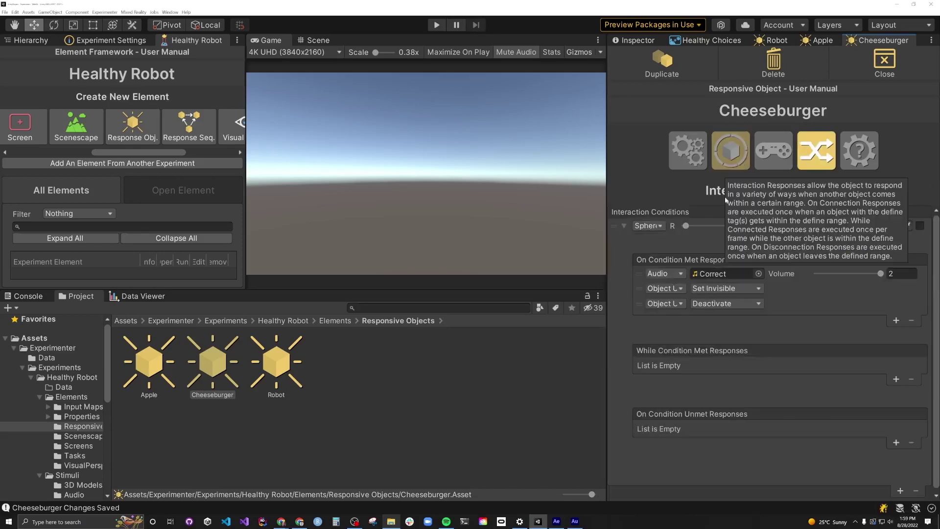
left_click(758, 273)
double_click(786, 263)
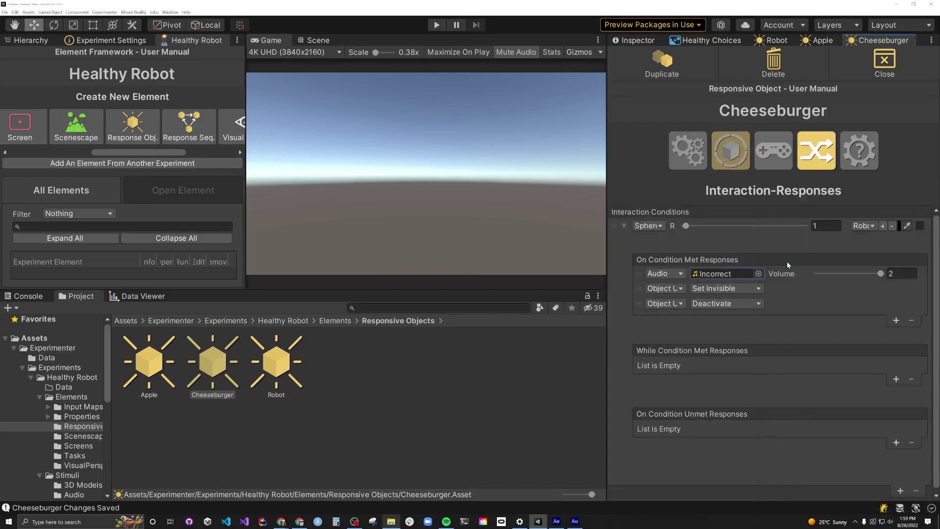
Step: Add the Apple to the Healthy Choices task's responsive objects and expand its settings
left_click(904, 250)
left_click(707, 251)
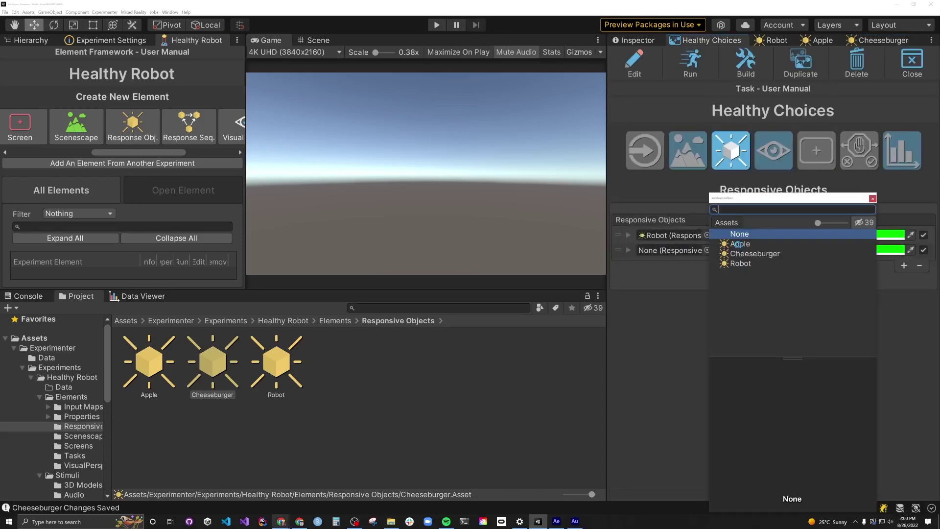
double_click(738, 244)
left_click(628, 250)
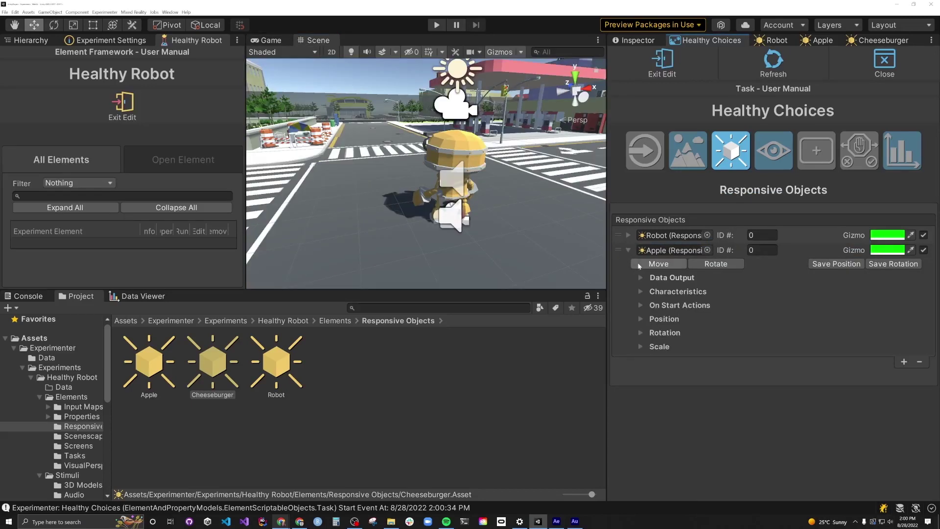
Step: Give the Apple a Random Range position centered at X 0, Y 1, Z 15, with X and Z ranges of 5
left_click_drag(454, 154, 362, 144)
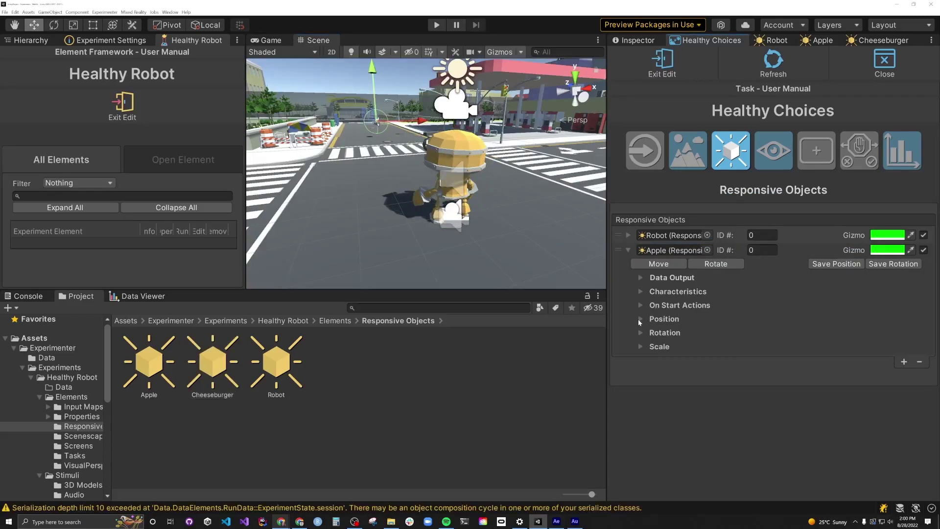
left_click(640, 319)
left_click(782, 360)
left_click(780, 378)
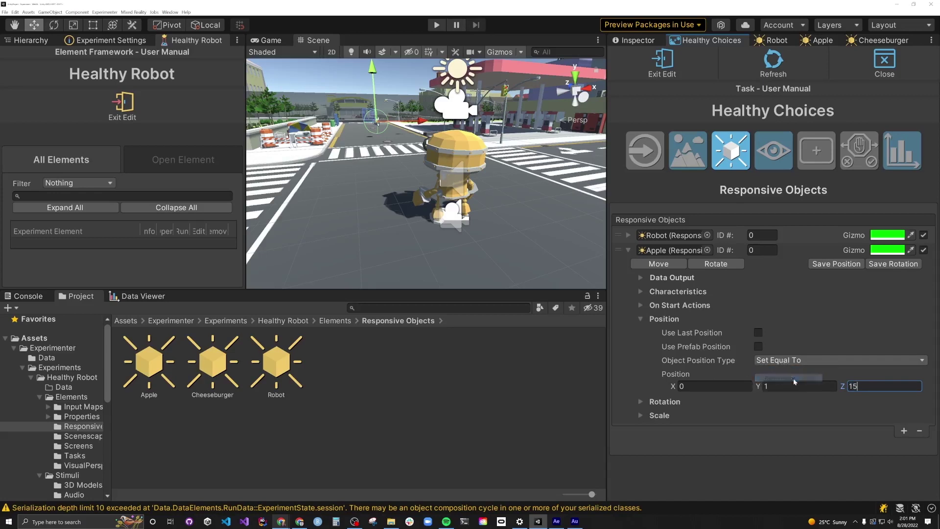
type("5")
key("Tab")
key("Tab")
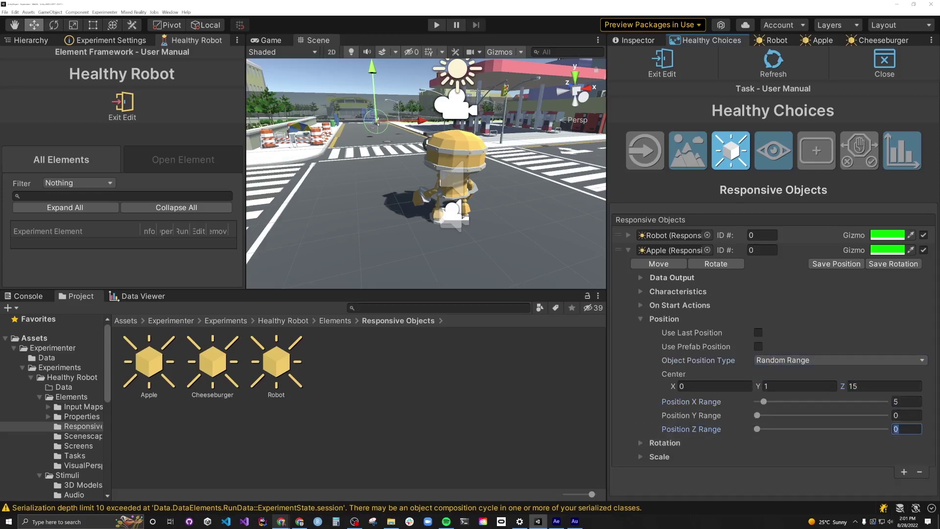
type("5")
Step: Add a second Apple and two Cheeseburgers to the task, positioning the first Cheeseburger at X 15, Y 1, Z 0
left_click(628, 249)
left_click(707, 265)
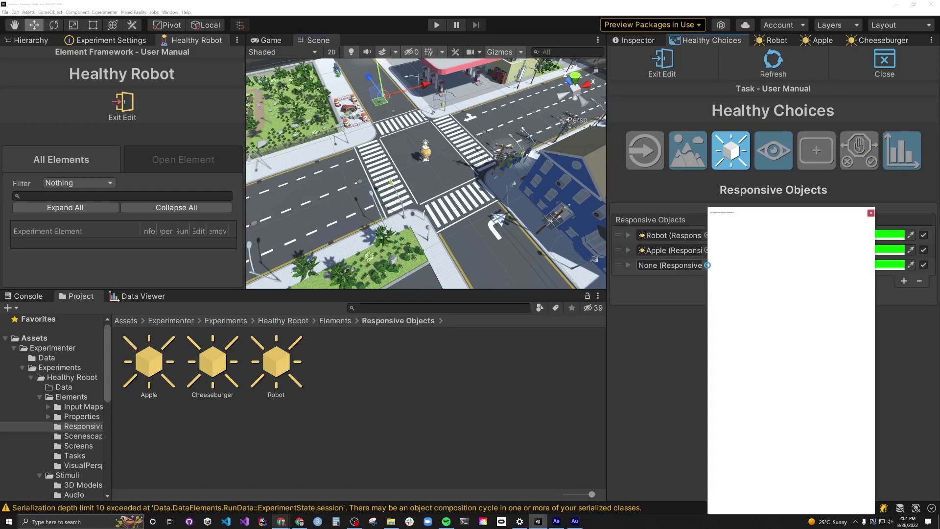
left_click(628, 265)
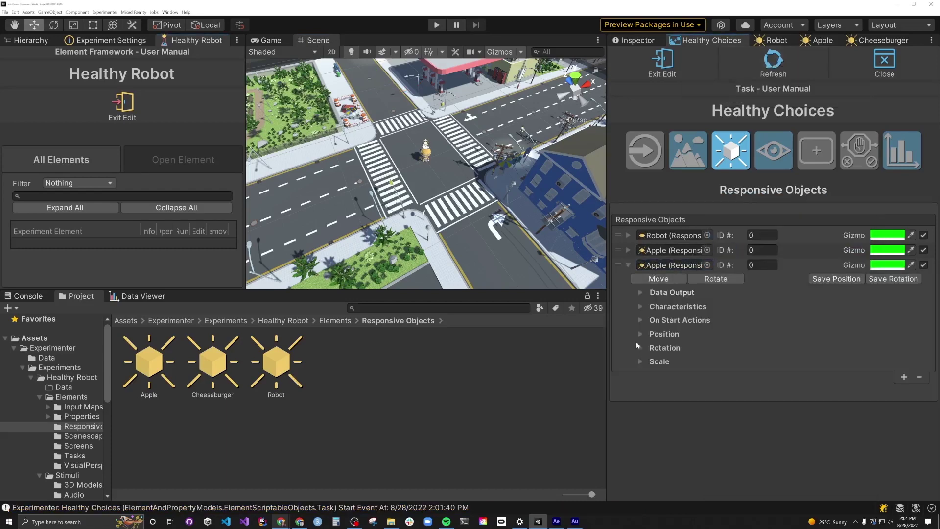
left_click(640, 334)
left_click(788, 376)
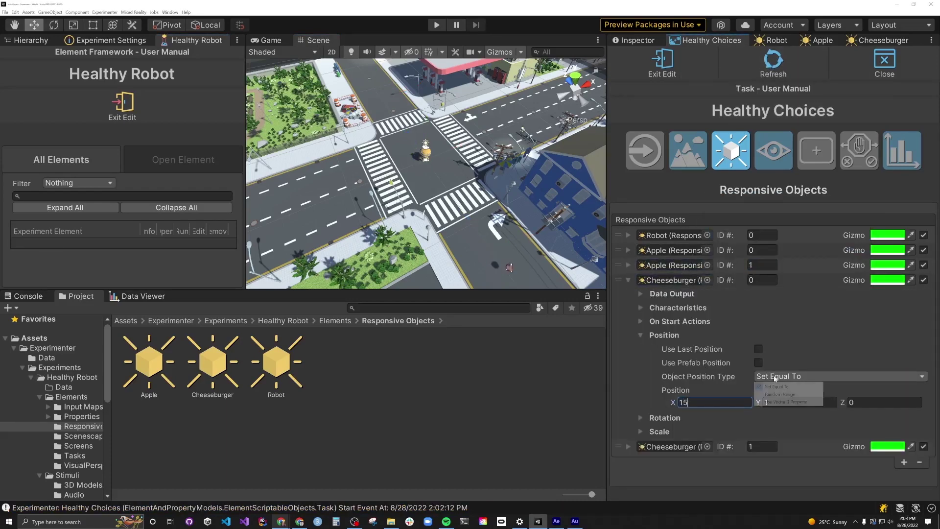
Step: Refresh the Healthy Choices task twice to regenerate the food objects' positions in the scene
left_click(776, 64)
left_click(776, 64)
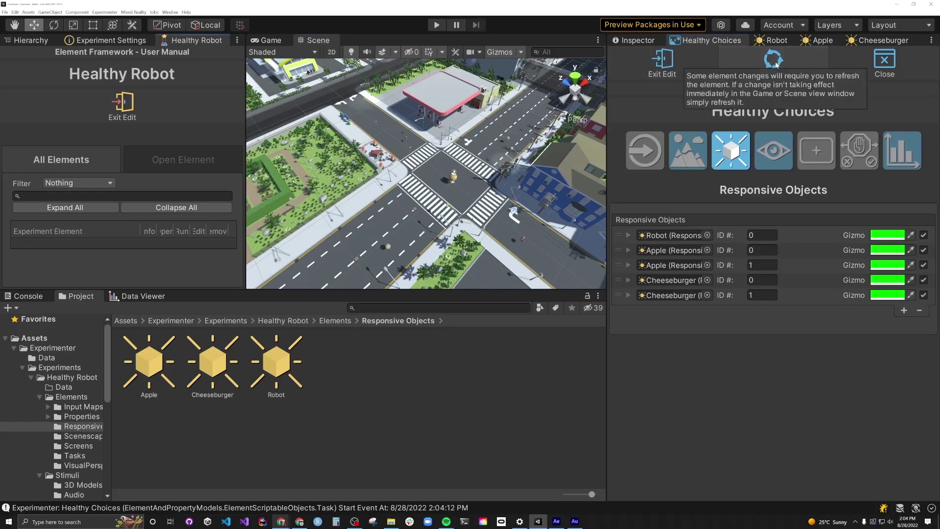
Step: Refresh the Healthy Choices task several more times to check the random placement of the apples and cheeseburgers
left_click(776, 64)
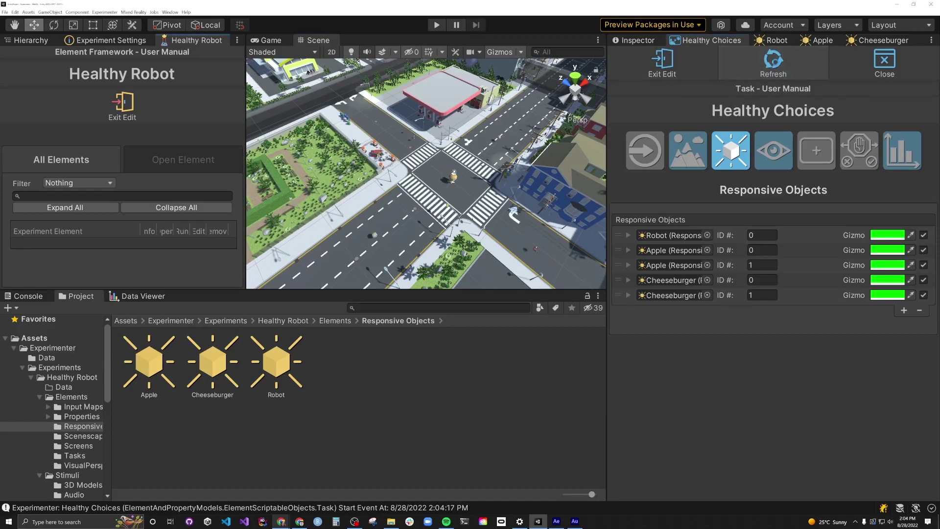
left_click(776, 64)
left_click(776, 64)
left_click(776, 64)
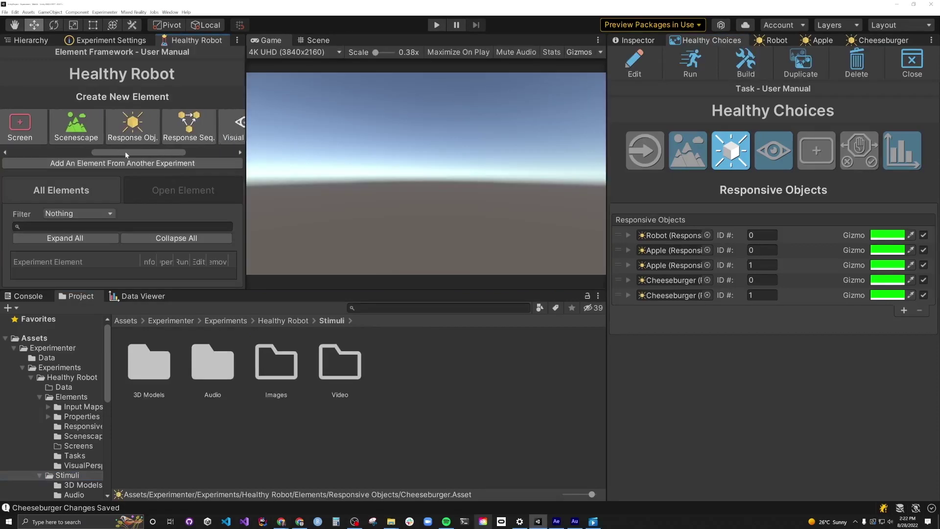
Step: Create a new global property named Robot-Health in the Healthy Robot experiment
scroll(154, 122, "right", 3)
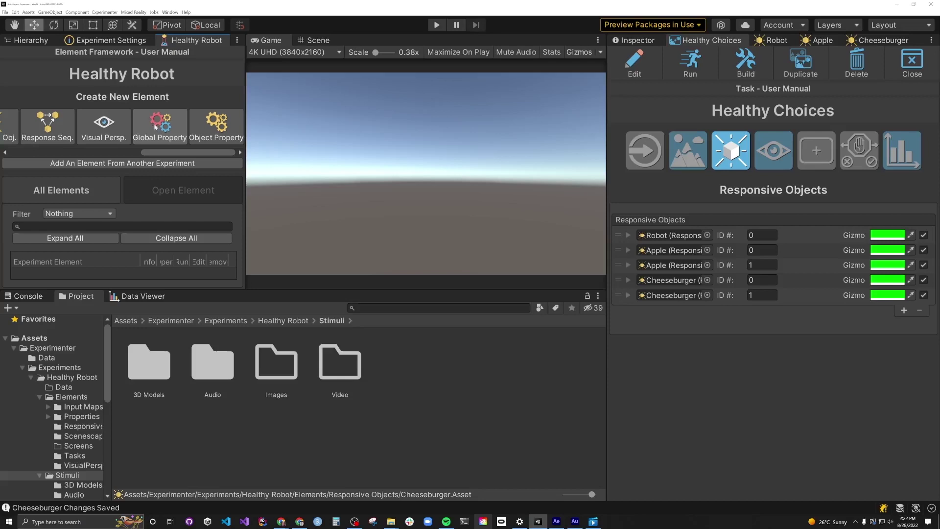
type("Robot-")
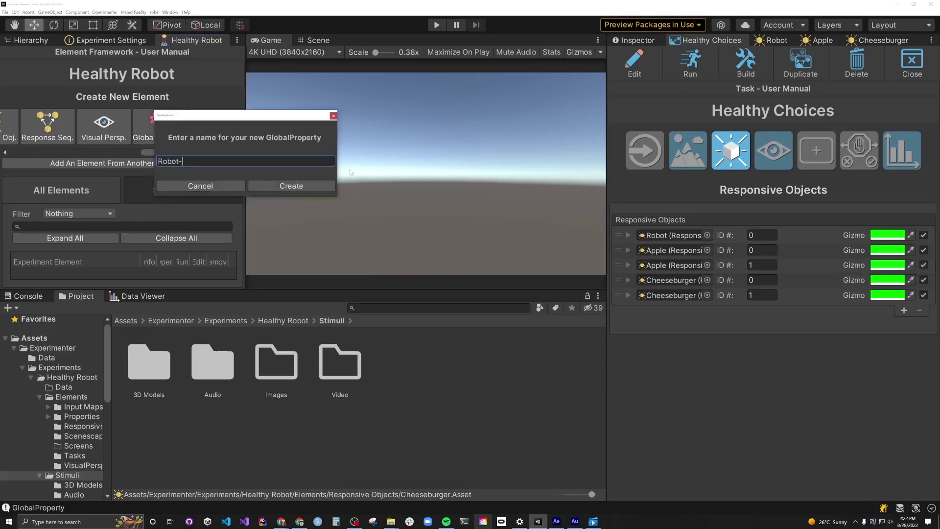
type("Health")
key("Return")
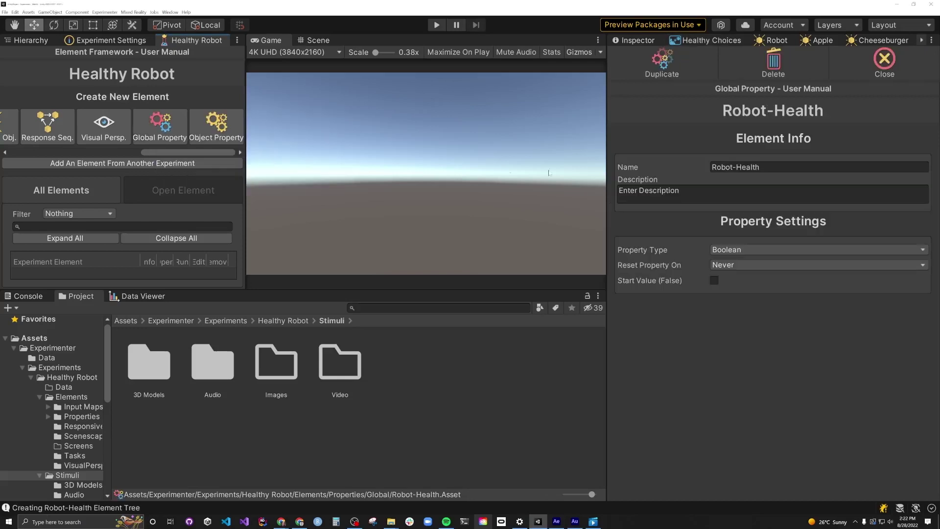
Step: Make Robot-Health a Float Range that resets on Task, with start value 100 and max value 100, and close it
left_click(718, 252)
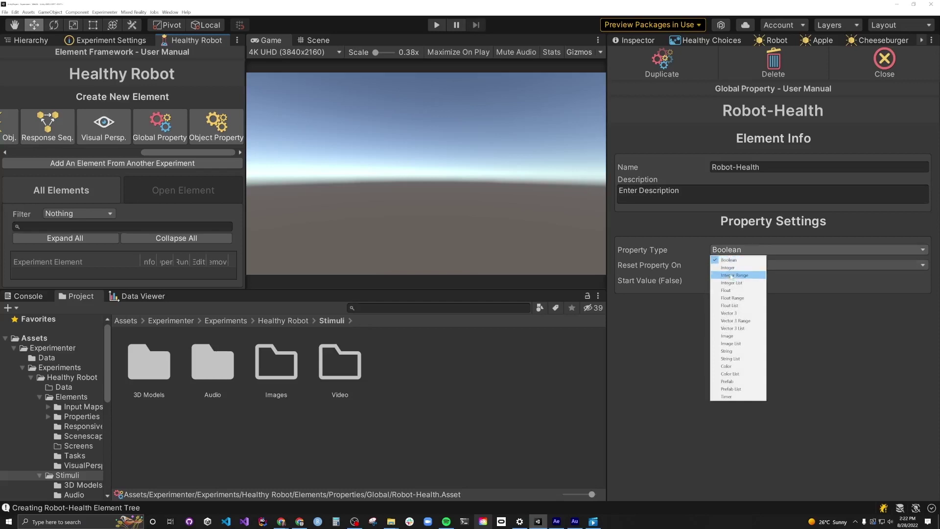
left_click(735, 298)
left_click(728, 265)
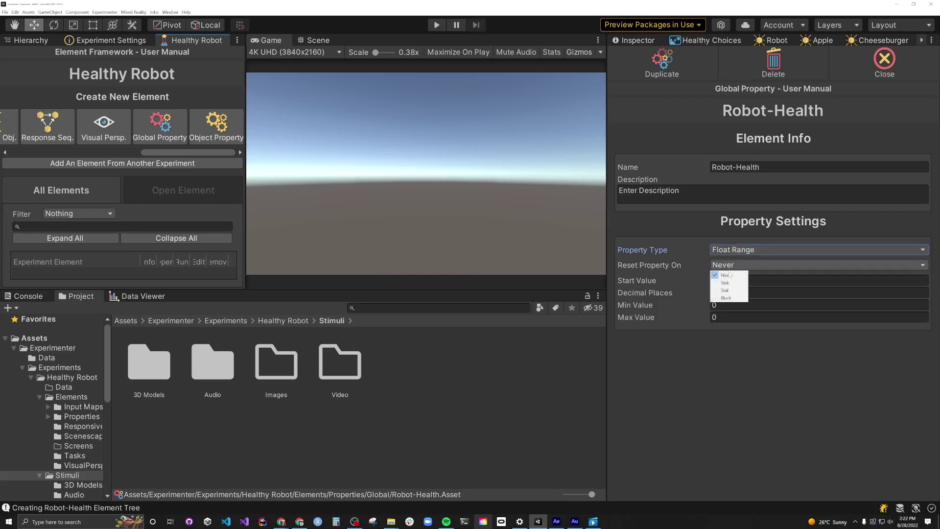
left_click(726, 281)
left_click(726, 281)
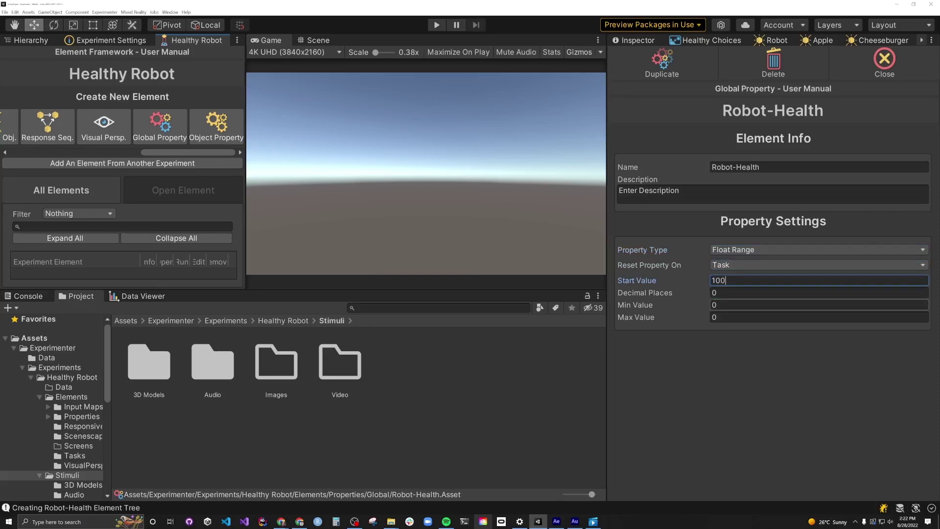
left_click(726, 317)
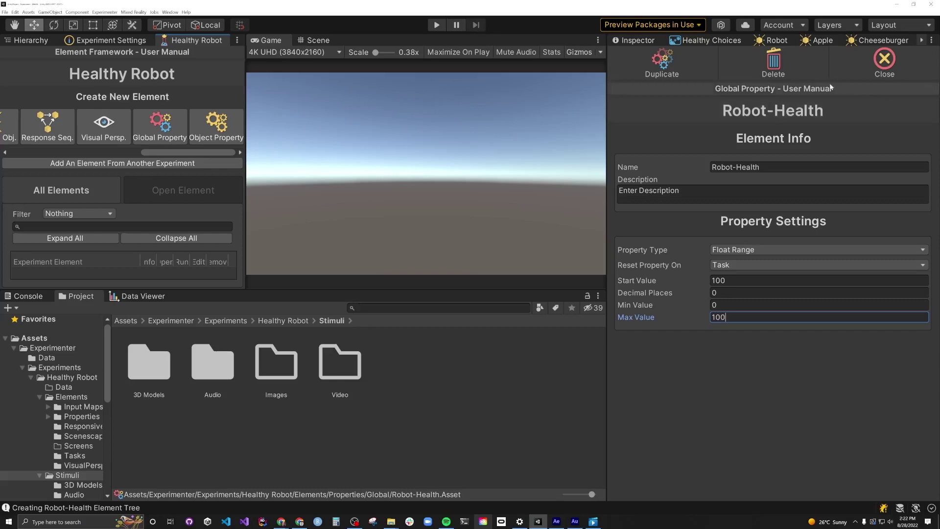
left_click(883, 63)
Step: Add a While Condition Met property response to the Robot's Up Arrow mapping that subtracts 0.1 from Robot-Health
left_click(624, 307)
left_click(896, 435)
left_click(649, 434)
left_click(654, 460)
left_click(752, 434)
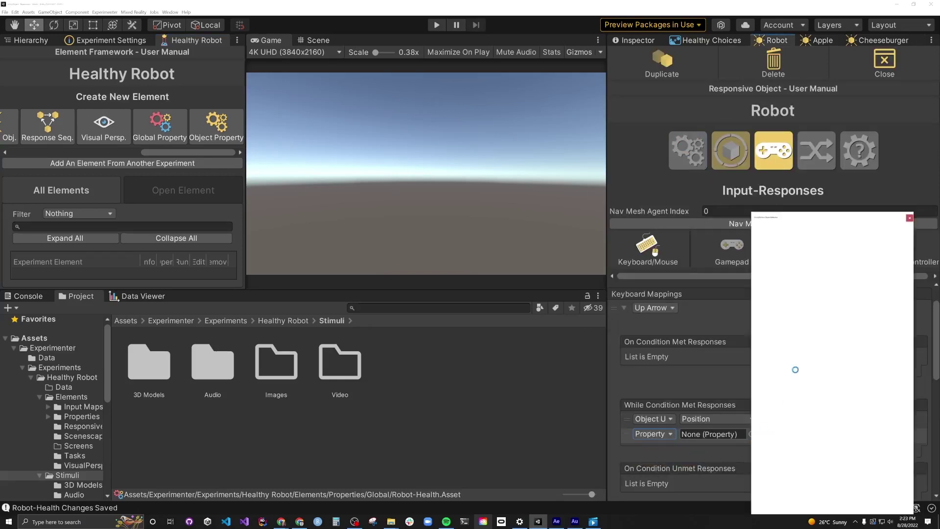
double_click(795, 260)
left_click(779, 434)
left_click(784, 475)
left_click(862, 434)
type("0.")
left_click(623, 307)
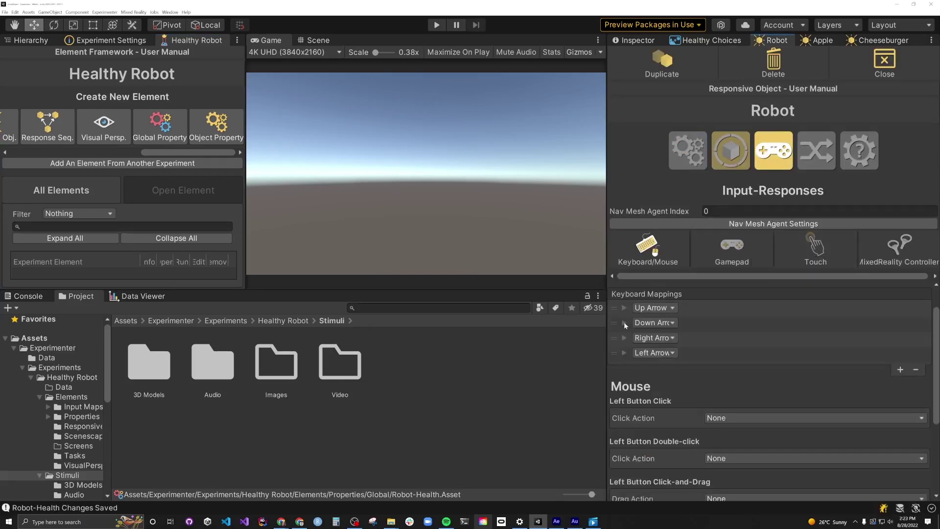
Step: Add a While Condition Met property response to the Robot's Down Arrow mapping that subtracts a value from Robot-Health
left_click(624, 321)
left_click(896, 450)
left_click(654, 448)
left_click(661, 418)
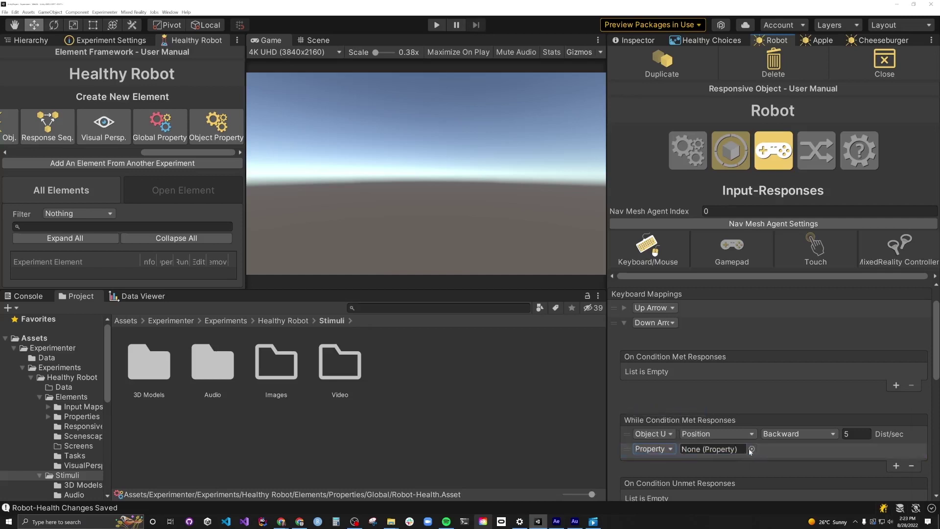
left_click(751, 448)
double_click(788, 248)
left_click(768, 451)
left_click(778, 434)
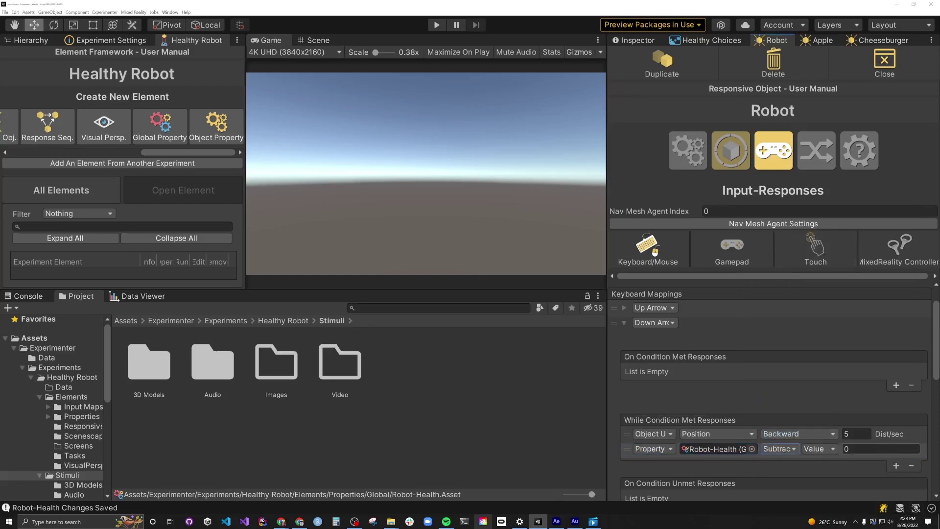
left_click(877, 449)
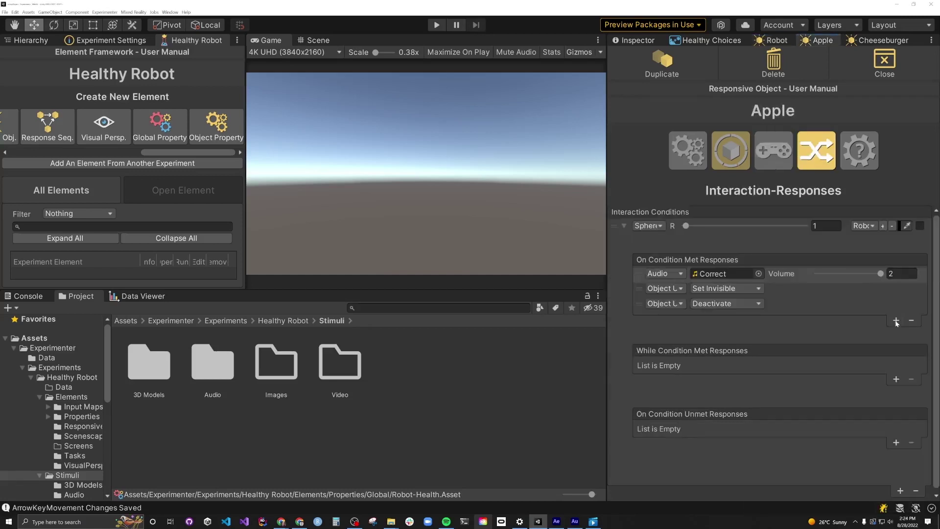
Step: Add an On Condition Met response to the Apple that adds 10 to Robot-Health, and place it first in the list
left_click(896, 320)
left_click(668, 319)
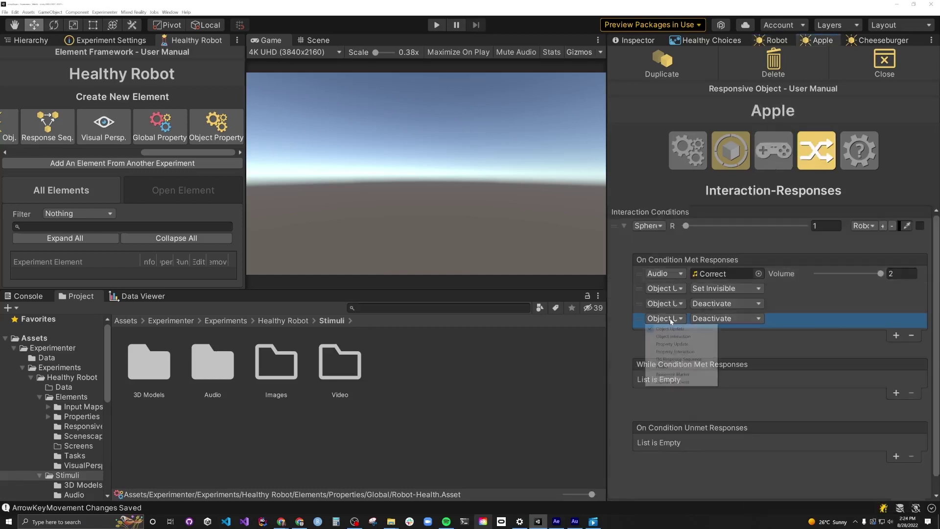
left_click(671, 359)
left_click(757, 319)
double_click(803, 249)
left_click(784, 319)
left_click(784, 348)
left_click(876, 318)
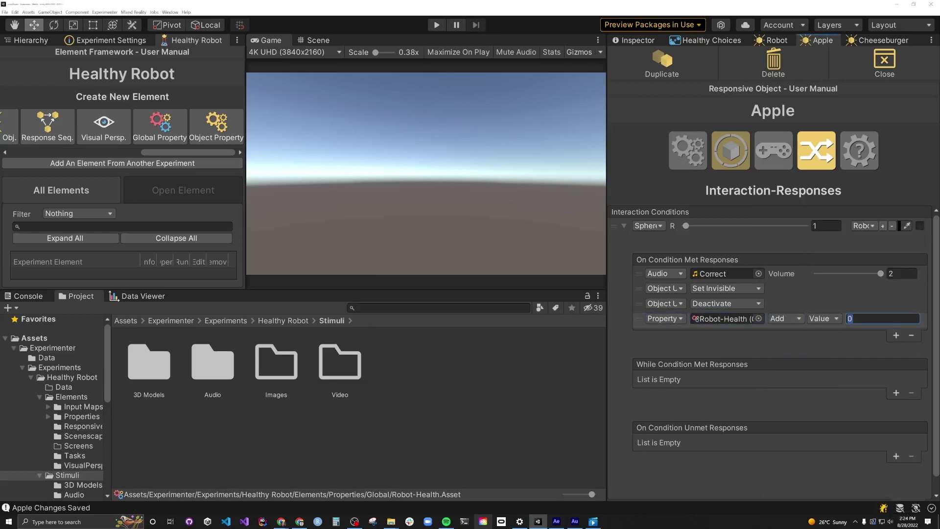
left_click_drag(639, 318, 640, 270)
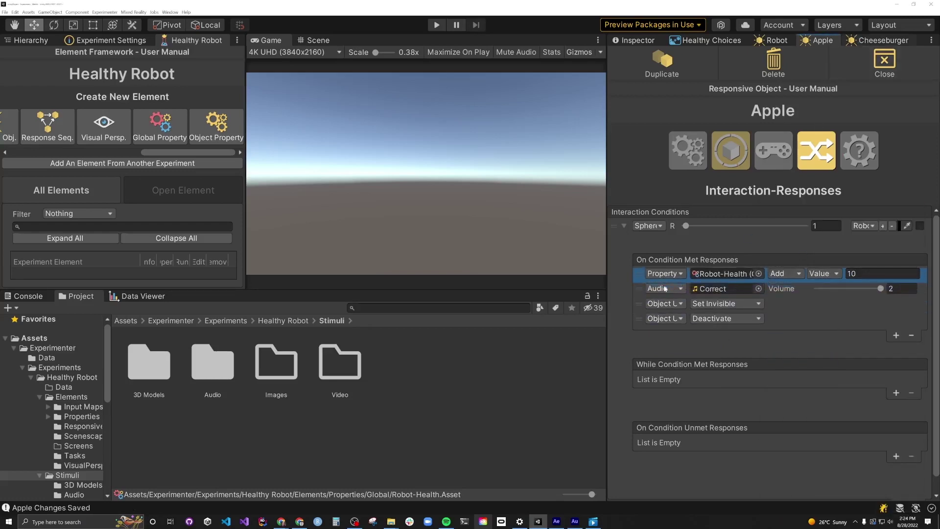
Step: Add an On Condition Met response to the Cheeseburger that subtracts 10 from Robot-Health, and place it first in the list
left_click(896, 321)
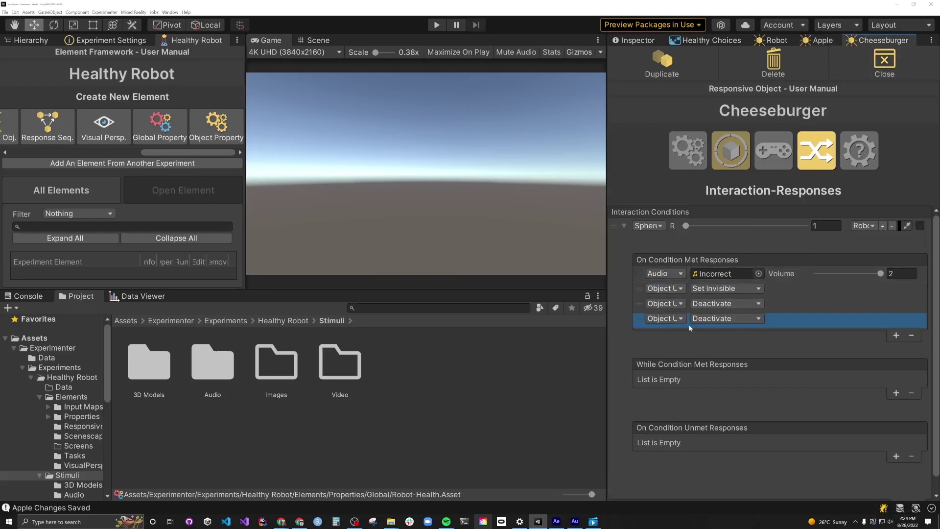
left_click(663, 318)
left_click(666, 353)
left_click(759, 318)
double_click(803, 249)
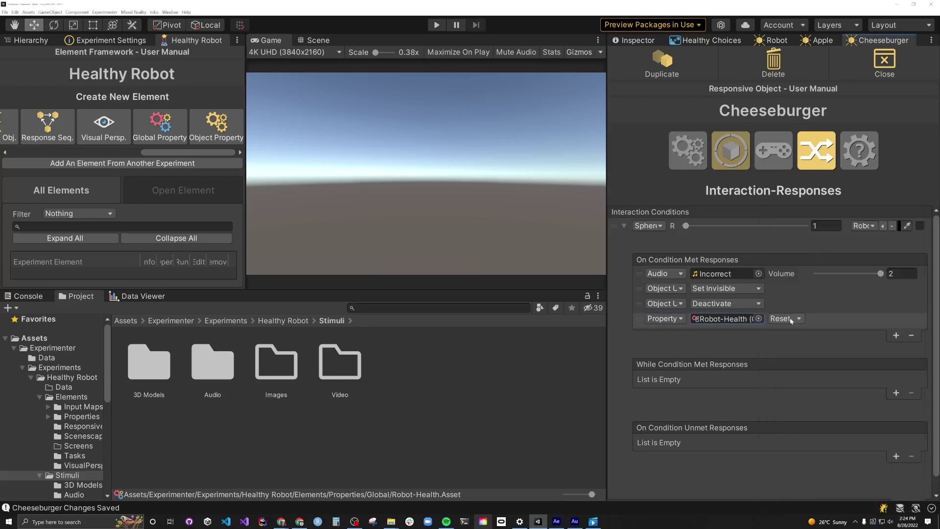
left_click(789, 318)
left_click(787, 367)
type("10")
left_click_drag(639, 319, 639, 273)
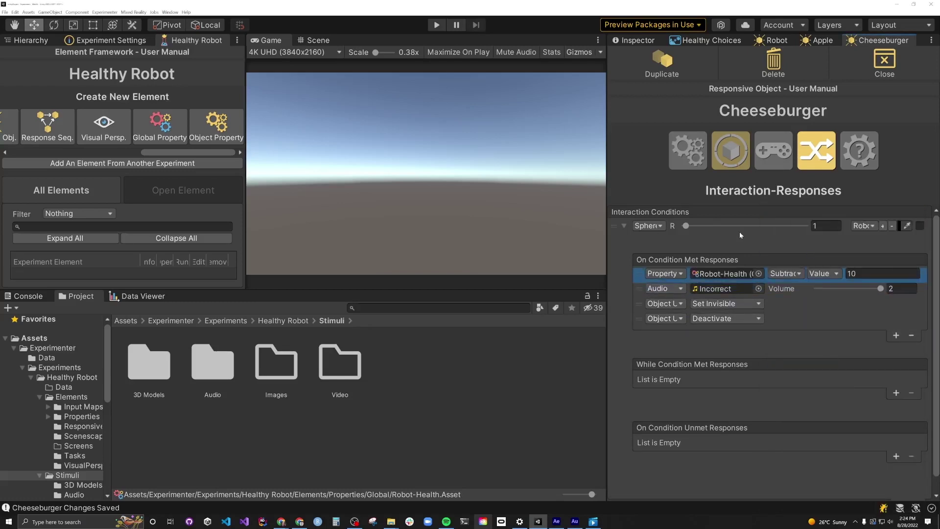
Step: Create a new screen named Heads-up Display for the Healthy Choices task
left_click(712, 41)
left_click(816, 153)
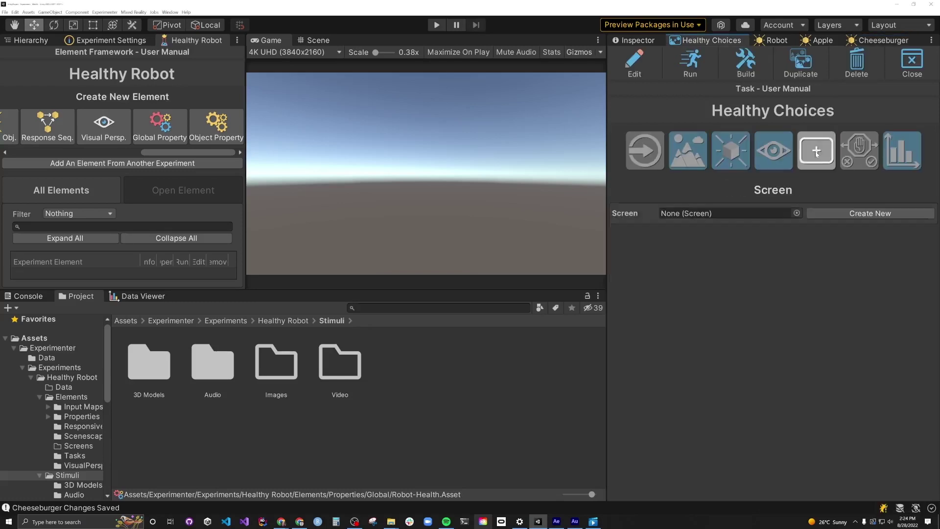
left_click(860, 214)
type("Heads-up")
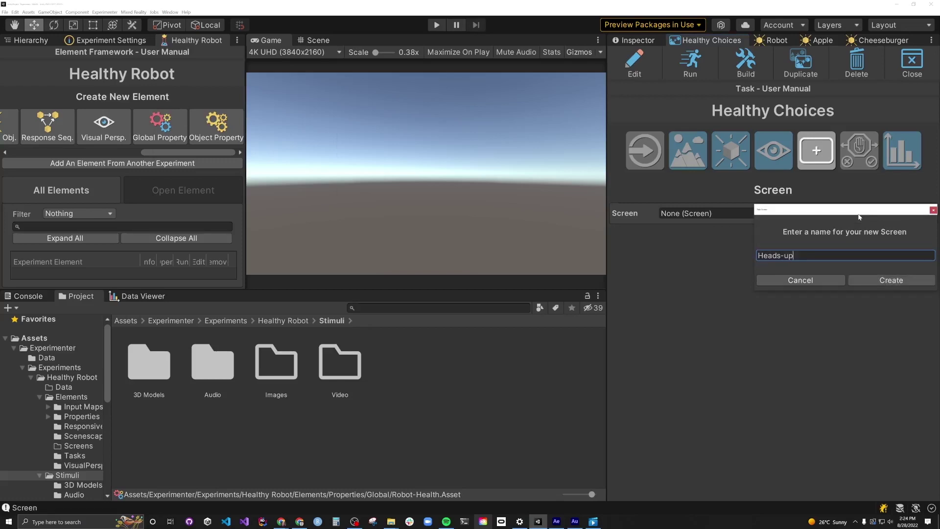
type(" Display")
left_click(891, 280)
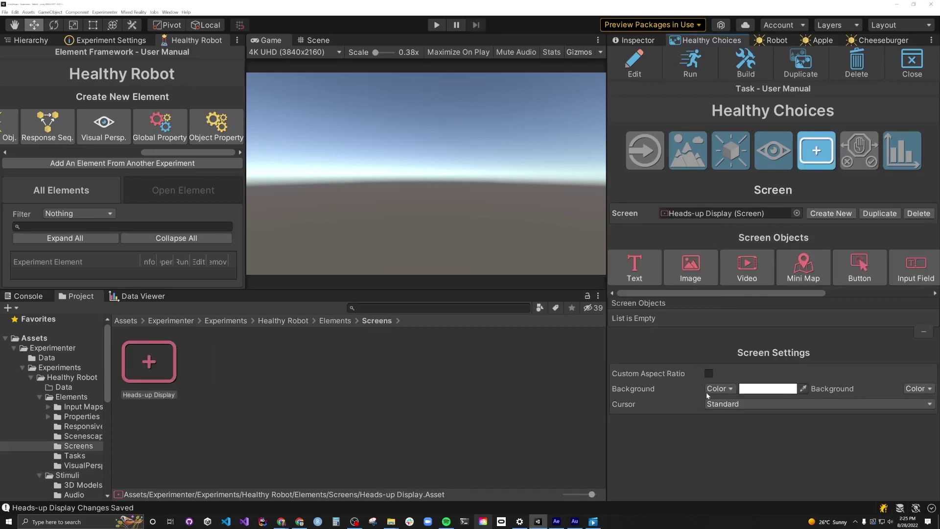
Step: Set the Heads-up Display background to None and add a text object showing the Robot-Health property
left_click(718, 389)
left_click(720, 414)
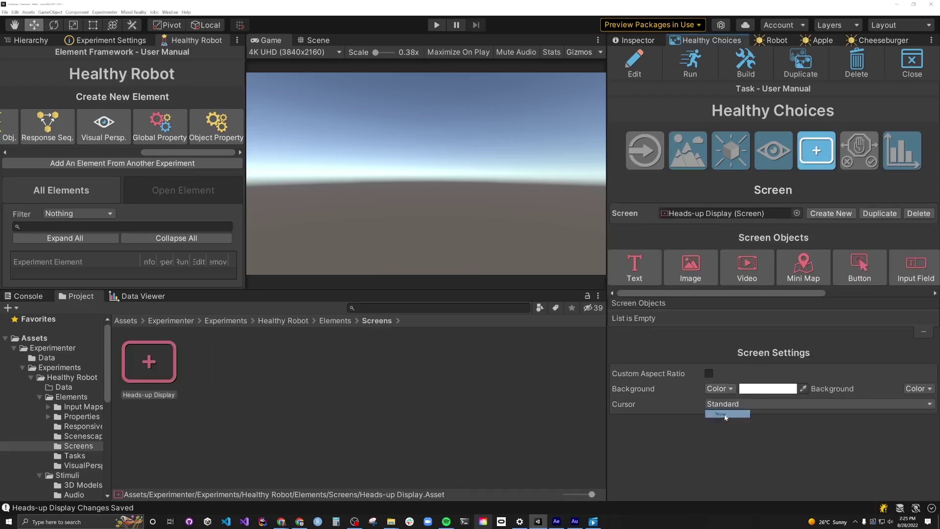
left_click(635, 267)
left_click(703, 317)
left_click(701, 335)
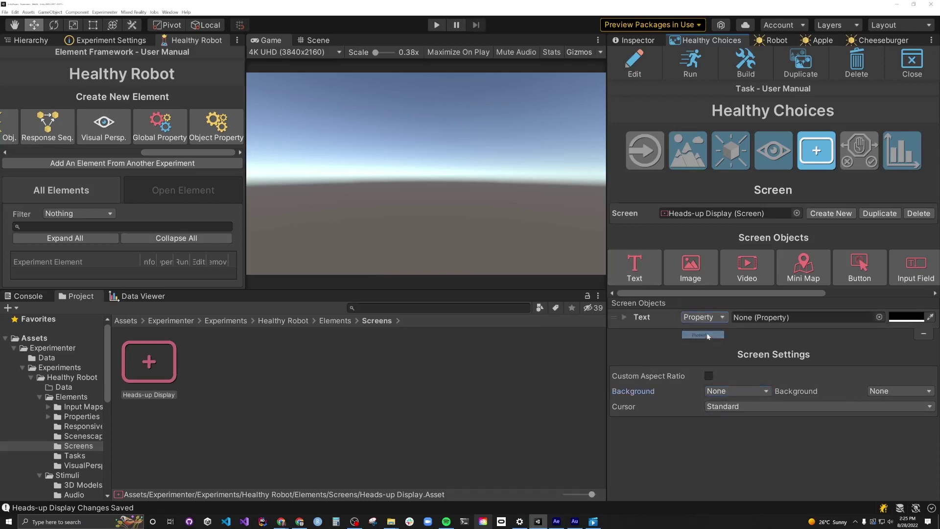
left_click(880, 317)
double_click(823, 250)
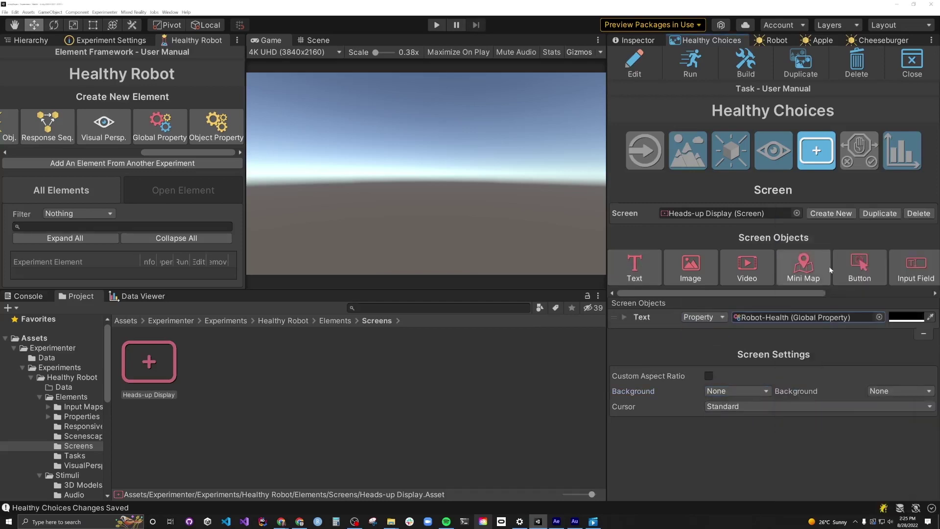
Step: Open the Healthy Choices task for editing and give the health text the prefix "Health =" and suffix "/100"
left_click(635, 66)
left_click(624, 317)
left_click(758, 331)
type("Health =")
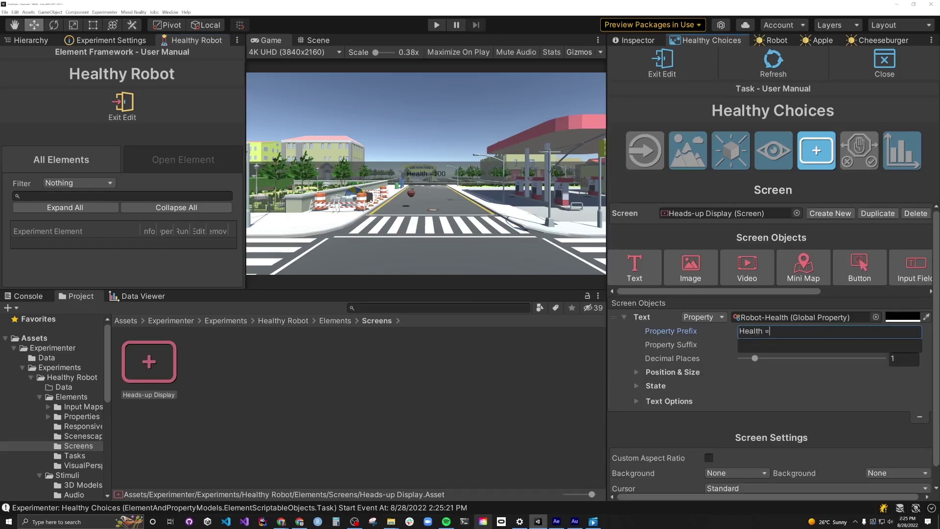
key("Tab")
type("/100")
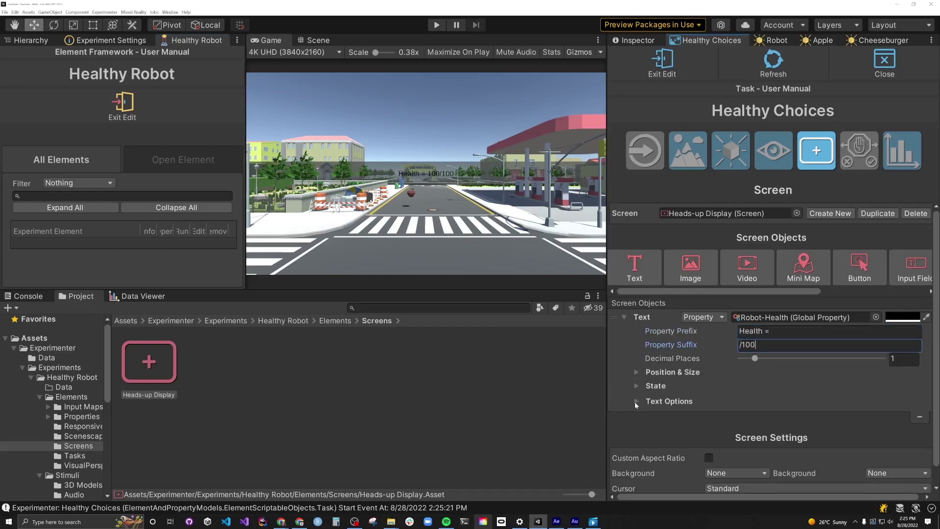
Step: Format the health text with size 40 and Bold font style
left_click(668, 401)
left_click(754, 427)
type("40")
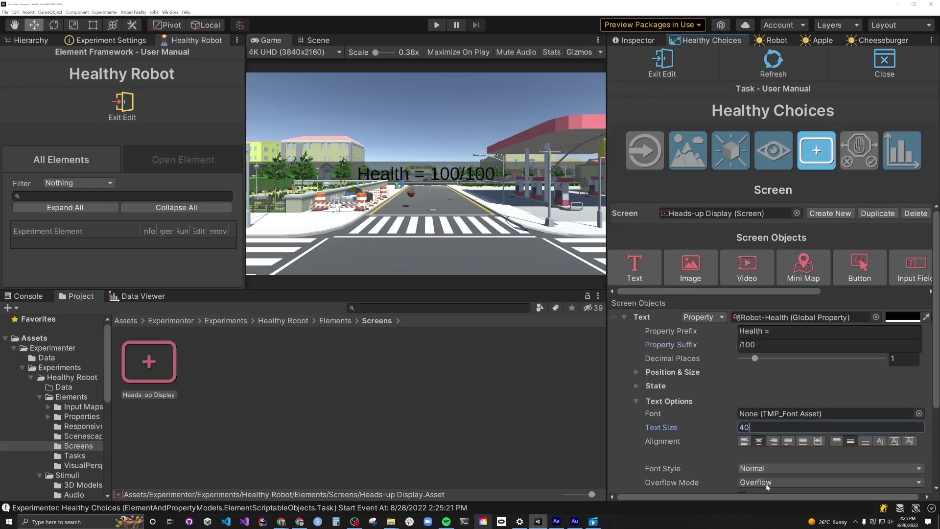
left_click(764, 469)
left_click(760, 399)
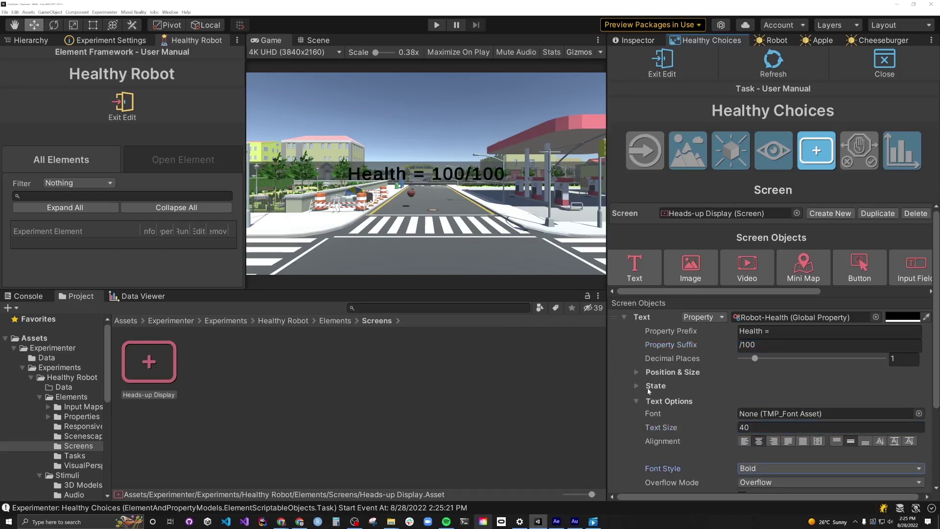
Step: Move the health text up near the upper edge of the Heads-up Display using its position settings
left_click(636, 401)
left_click(636, 372)
left_click_drag(817, 400, 846, 399)
left_click(624, 317)
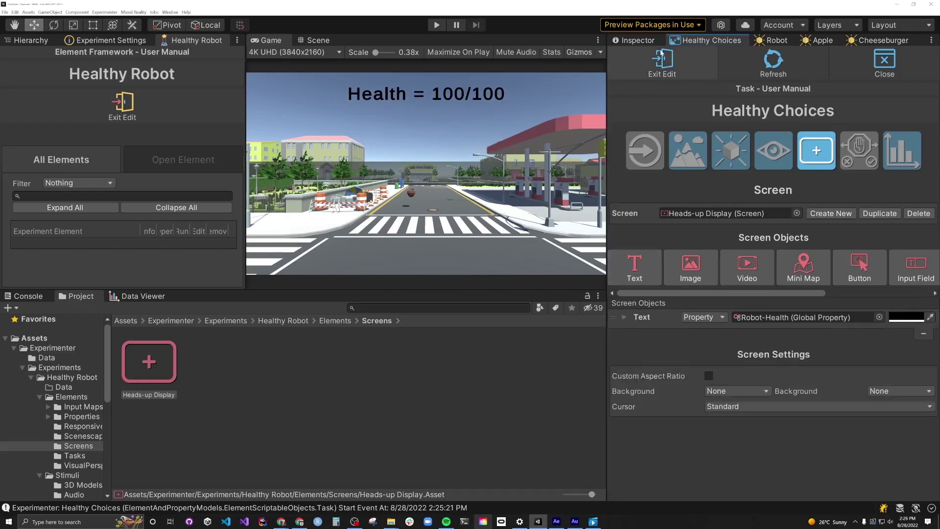
Step: Exit editing, run the Healthy Choices task, and steer the Robot toward the food to test the health readout
left_click(669, 67)
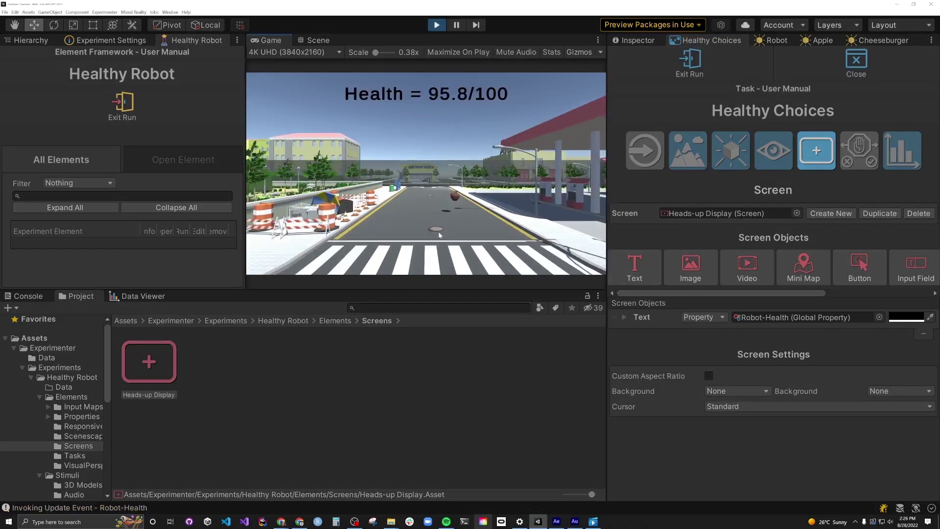
key("w")
key("d")
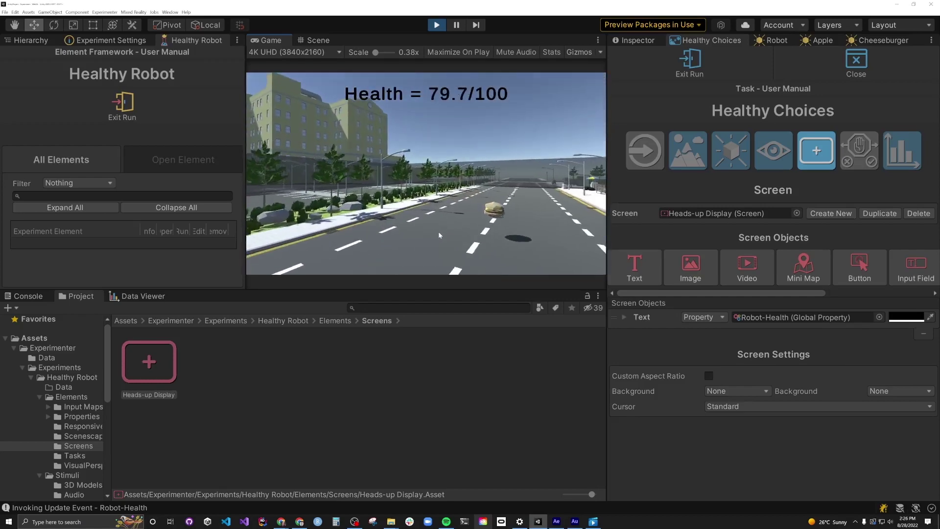
Step: Examine the recorded Robot-Health property data for the Healthy Choices task in an enlarged Data Viewer
left_click(143, 295)
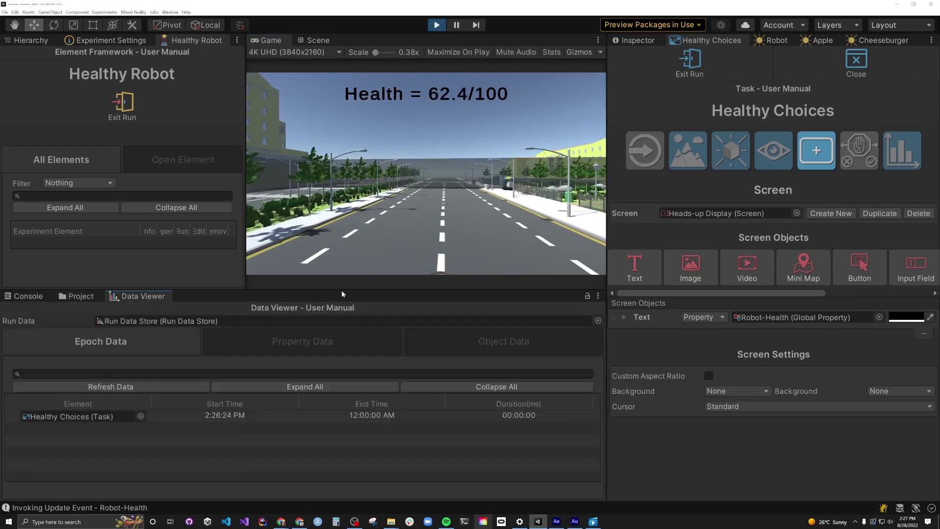
left_click_drag(342, 291, 343, 218)
left_click(313, 269)
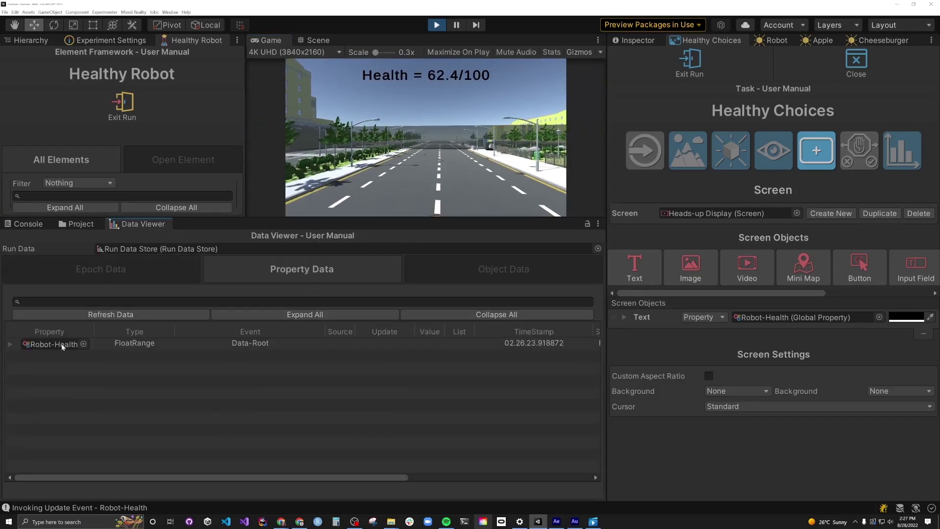
left_click(10, 344)
left_click(19, 368)
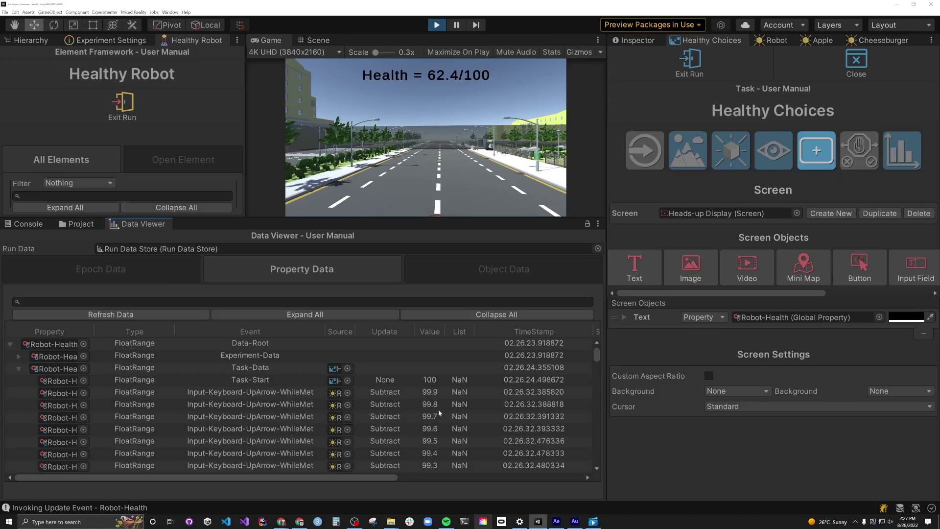
left_click_drag(596, 356, 600, 374)
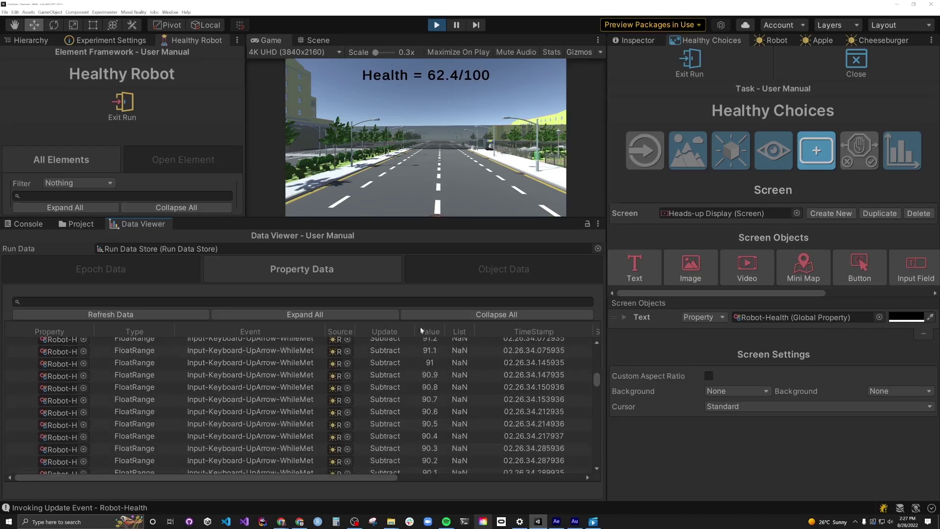
Step: Examine the Robot's recorded object data, expanding its position updates over the run
left_click(490, 269)
left_click(9, 344)
left_click(16, 356)
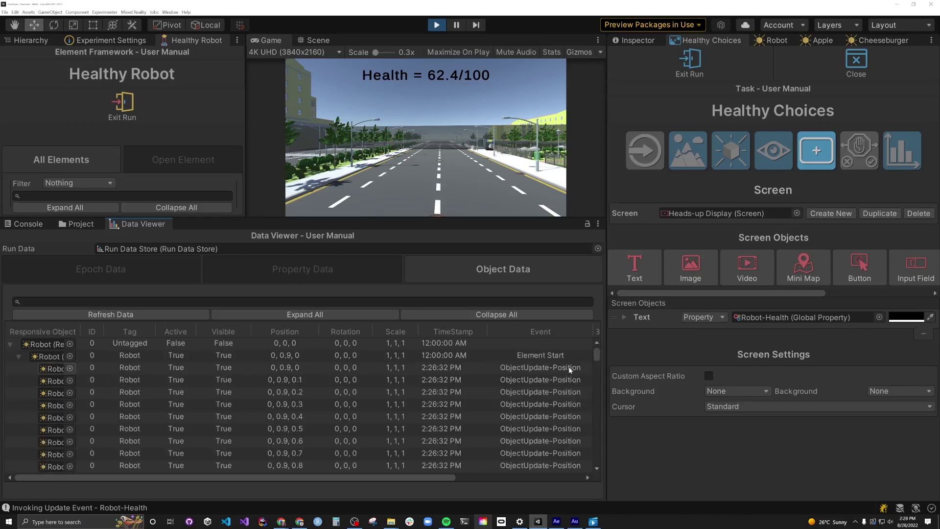
Step: Examine the recorded object data for the second Cheeseburger, including its update events and the remaining data columns
mouse_move(596, 358)
left_mouse_down()
mouse_move(598, 382)
mouse_move(597, 349)
left_mouse_up()
left_click(18, 356)
left_click(10, 344)
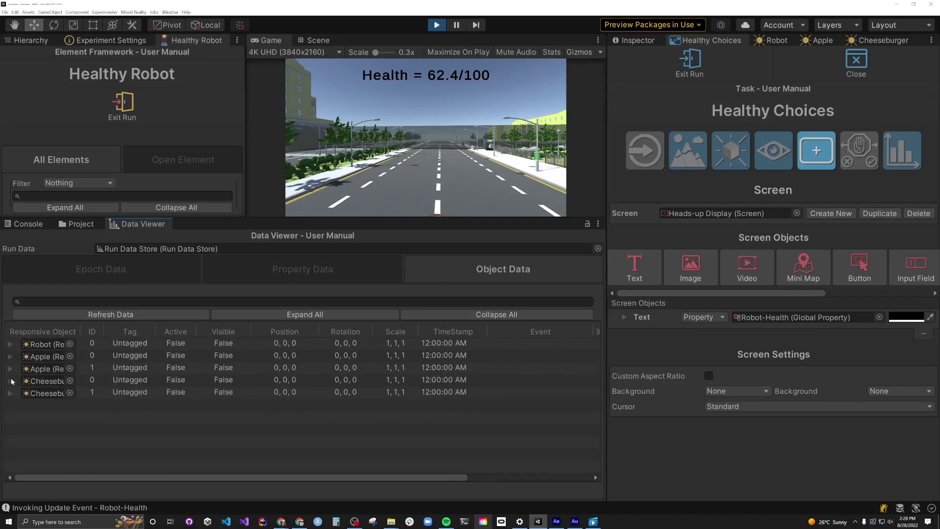
left_click(10, 392)
left_click(18, 406)
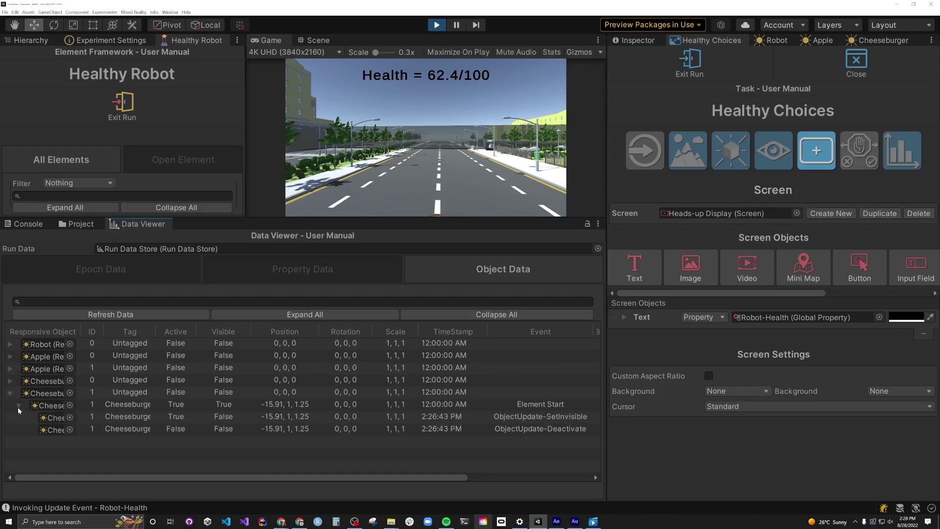
left_click(509, 418)
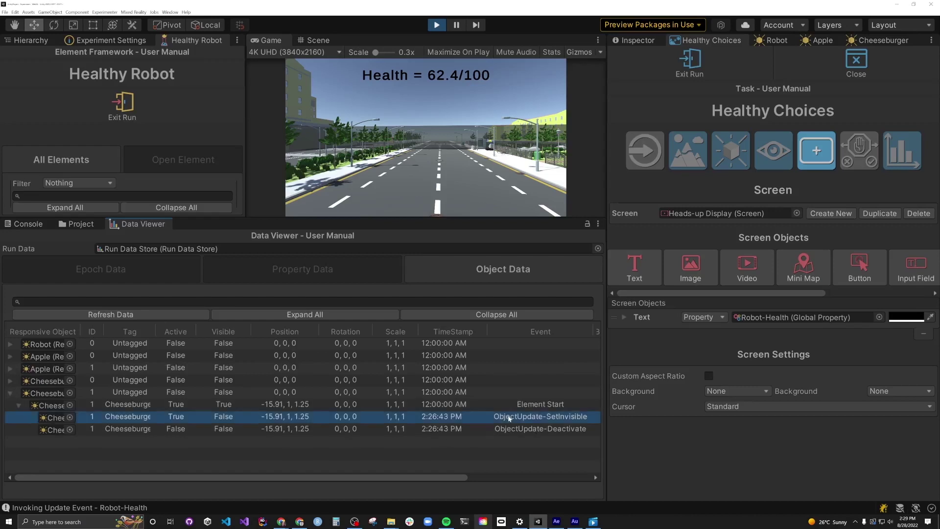
left_click(515, 430)
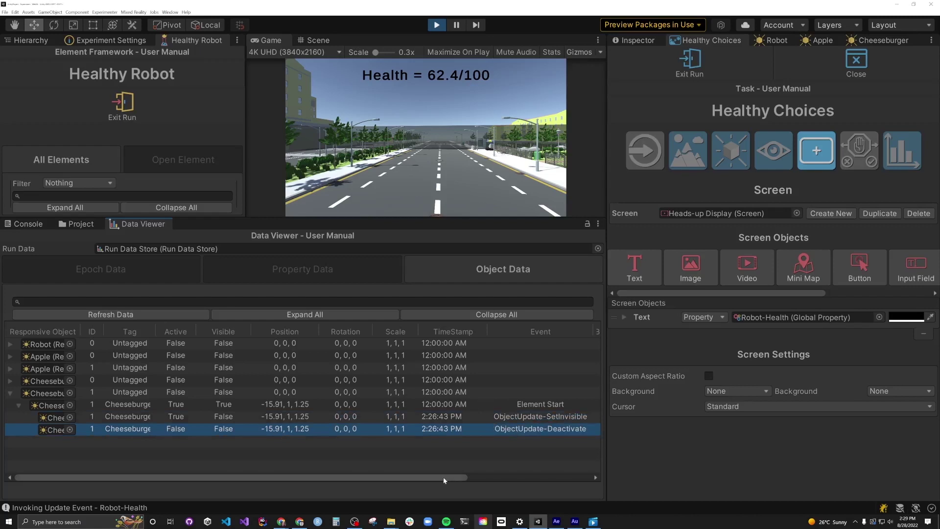
left_click_drag(443, 478, 595, 476)
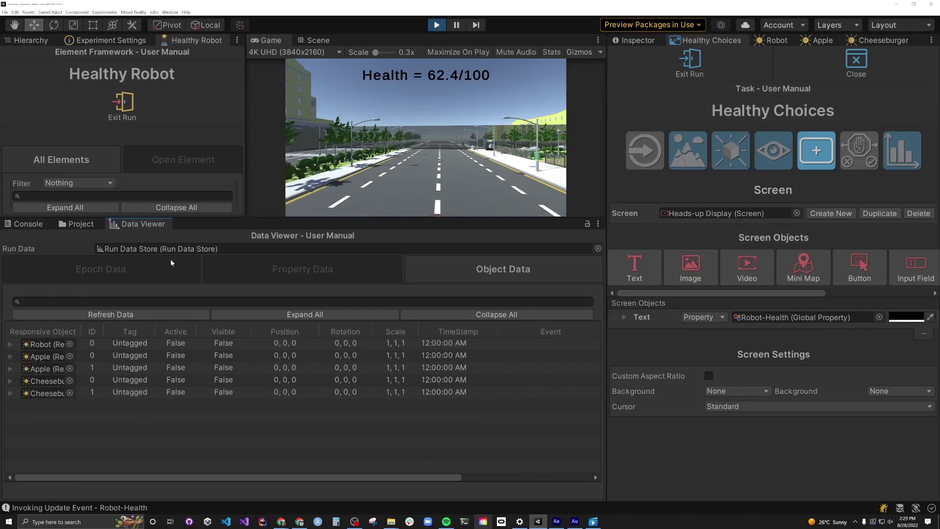
left_click_drag(495, 219, 496, 279)
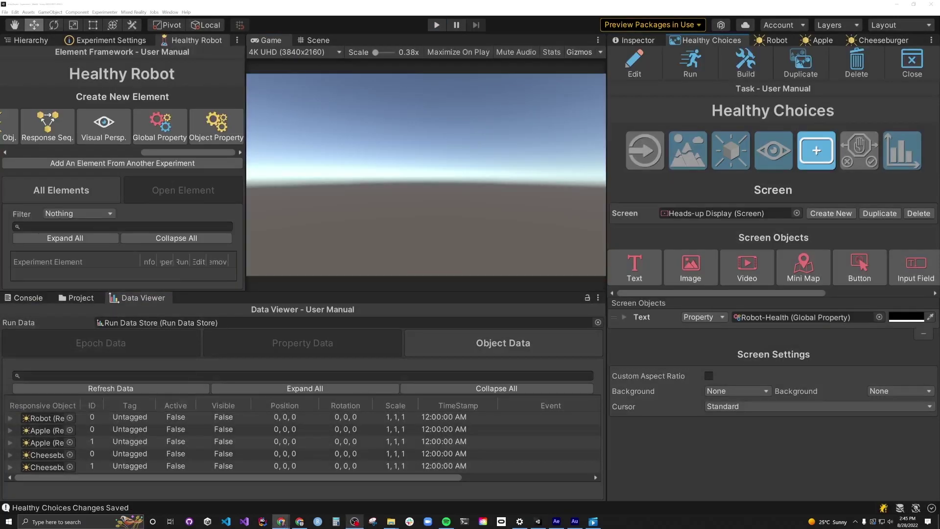
Step: Add a property termination condition to the Healthy Choices task that ends it when Robot-Health is Less Than the value 0
left_click(859, 150)
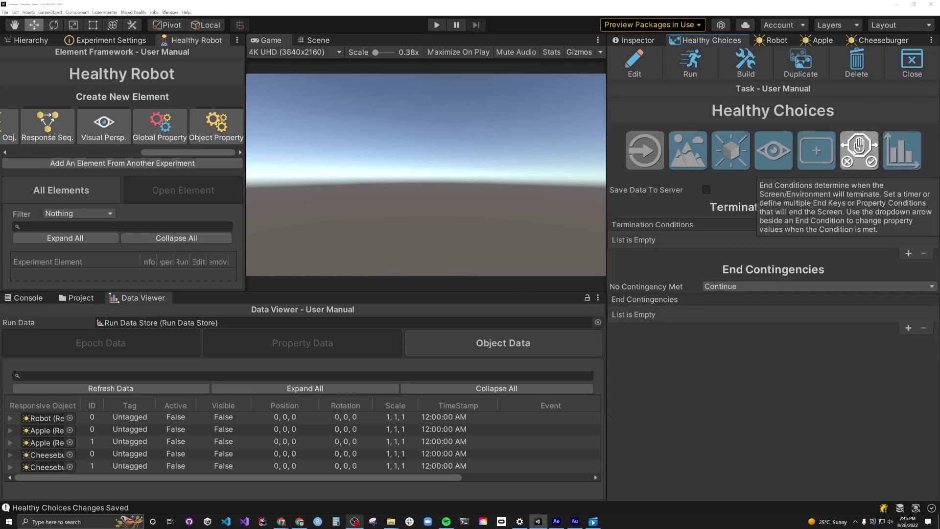
left_click(908, 256)
left_click(641, 239)
left_click(659, 256)
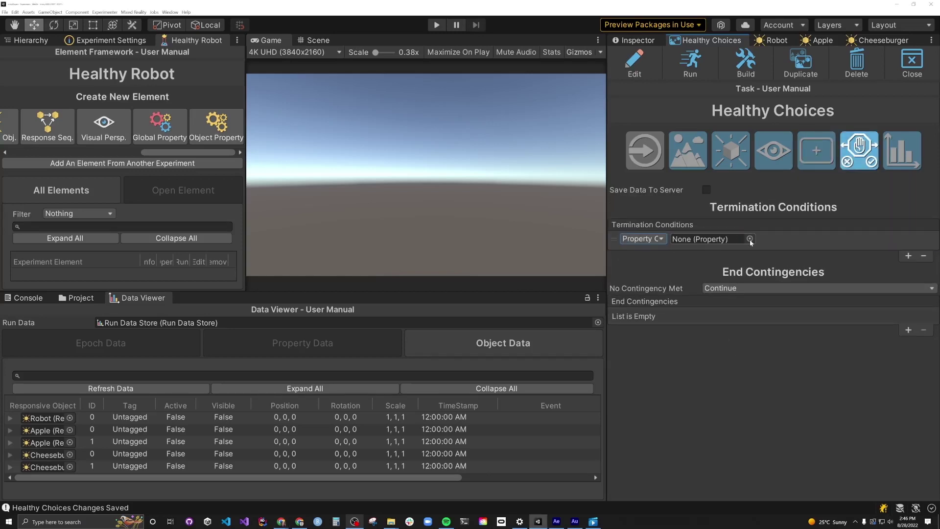
left_click(749, 239)
double_click(806, 252)
left_click(794, 239)
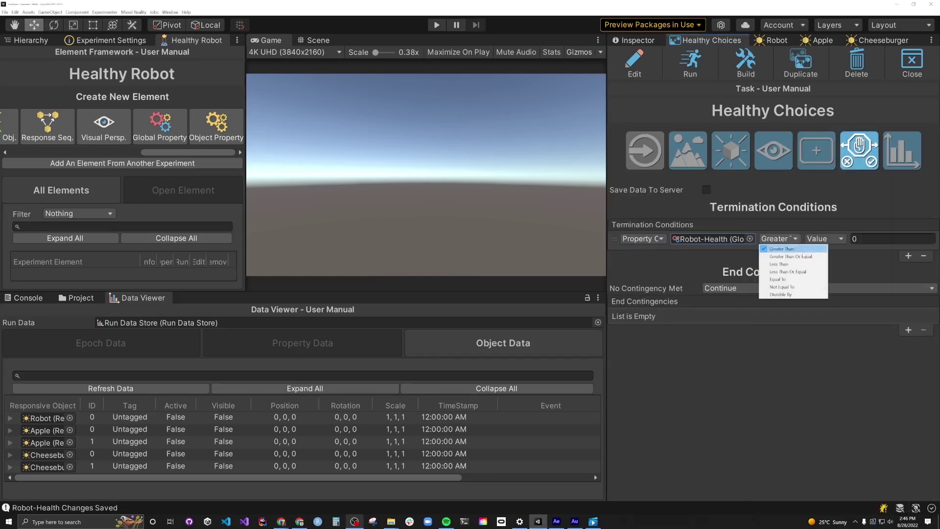
left_click(790, 257)
left_click(785, 242)
left_click(779, 264)
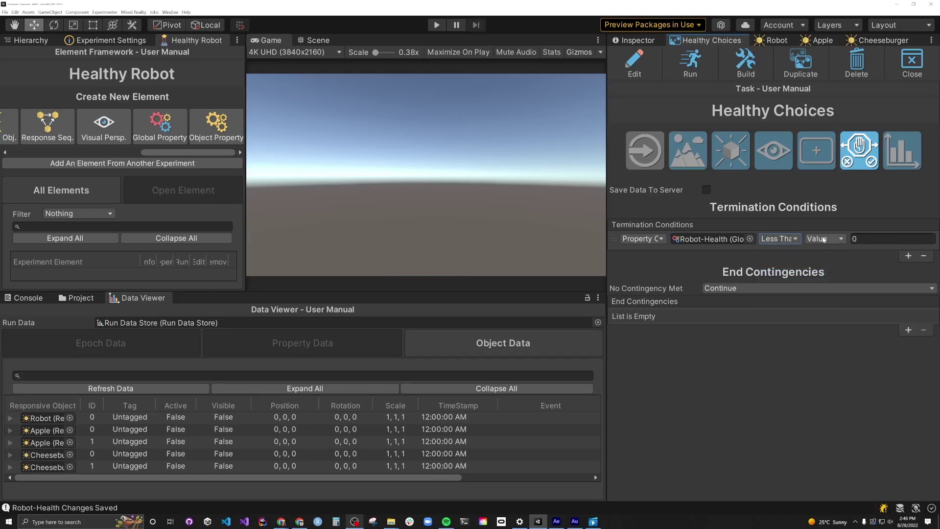
Step: Create a global property named Apples-Eaten with type Integer that resets on each Task
left_click(166, 129)
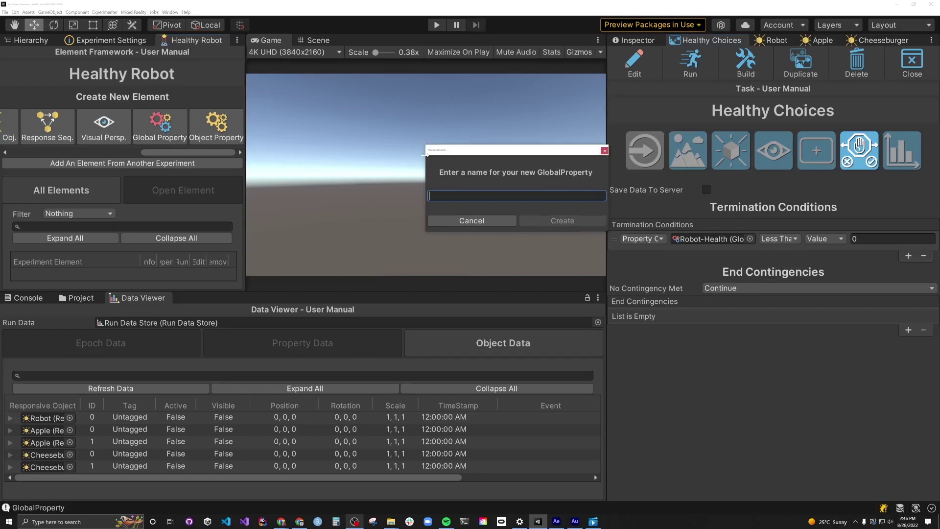
type("Apples-")
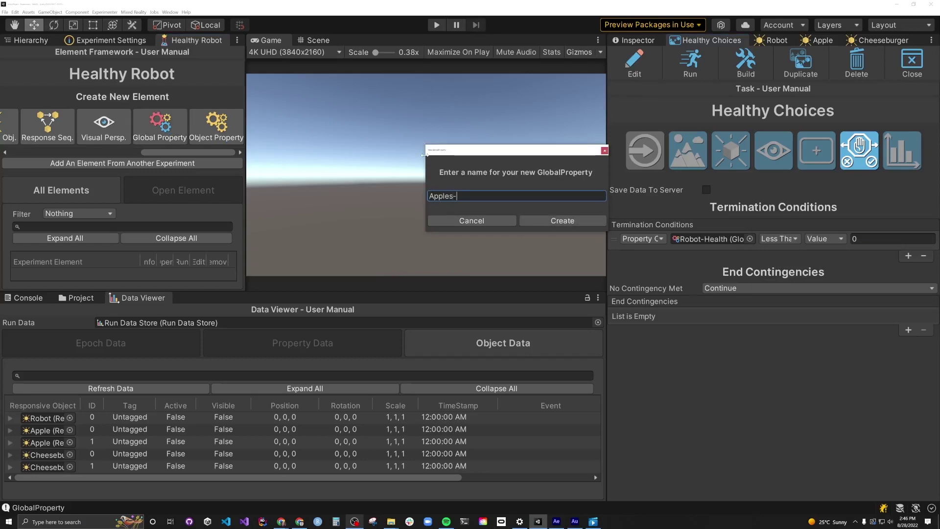
type("Eaten")
left_click(576, 221)
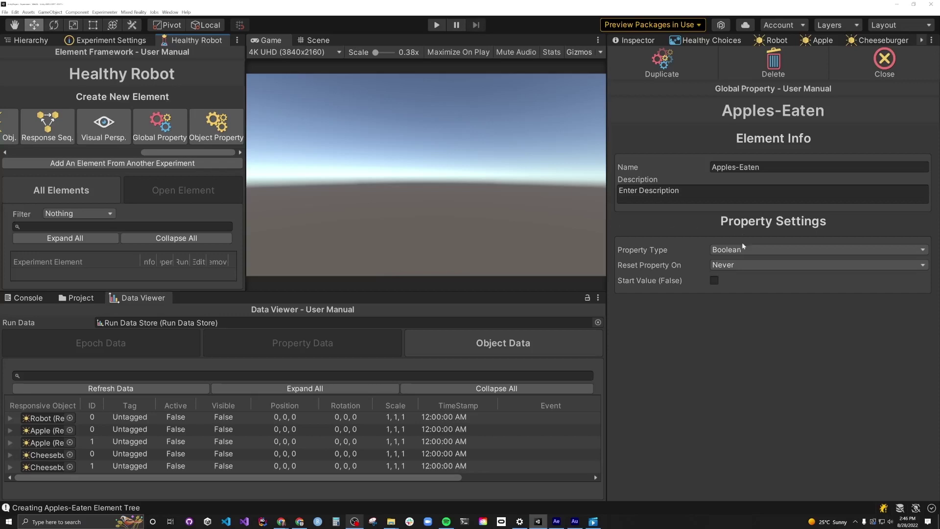
left_click(739, 249)
left_click(733, 263)
left_click(732, 265)
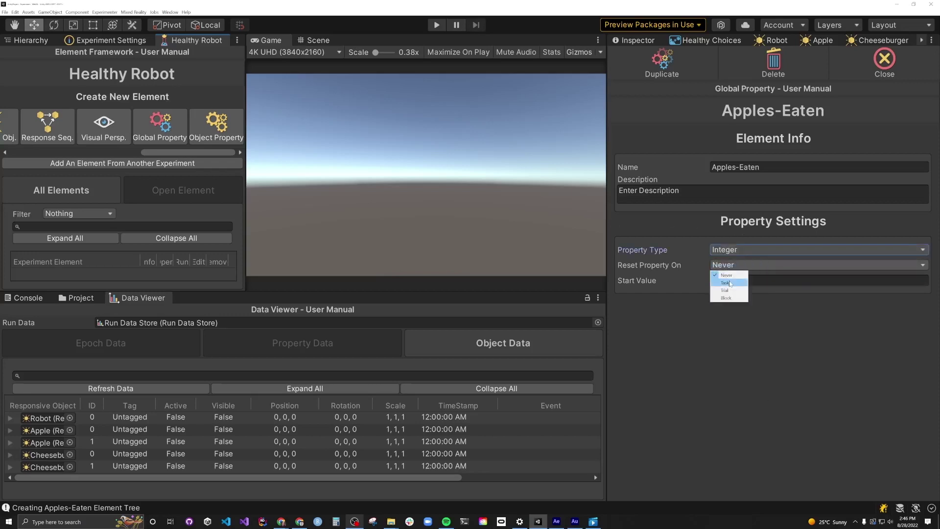
left_click(726, 282)
left_click(891, 66)
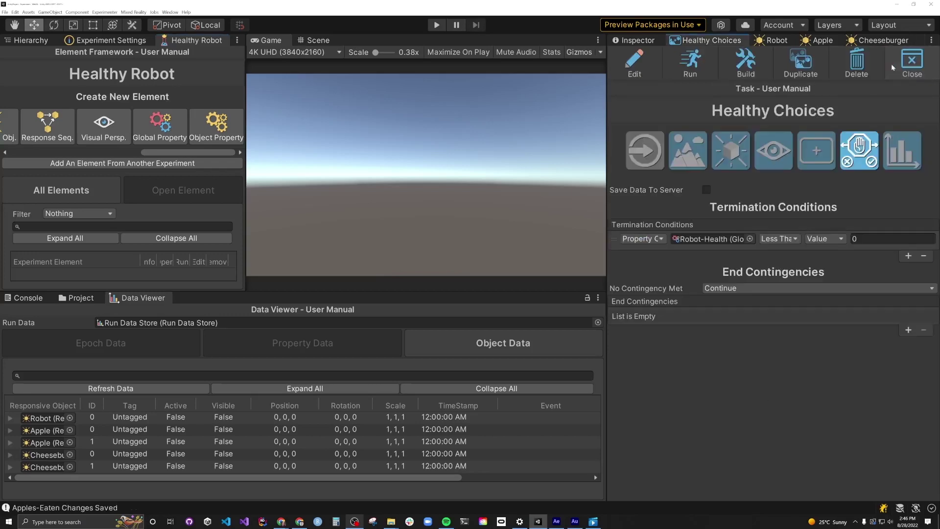
Step: Give the Apple's met interaction condition a property response adding 1 to Apples-Eaten, placed first in the response list
left_click(819, 41)
left_click(895, 335)
left_click(665, 334)
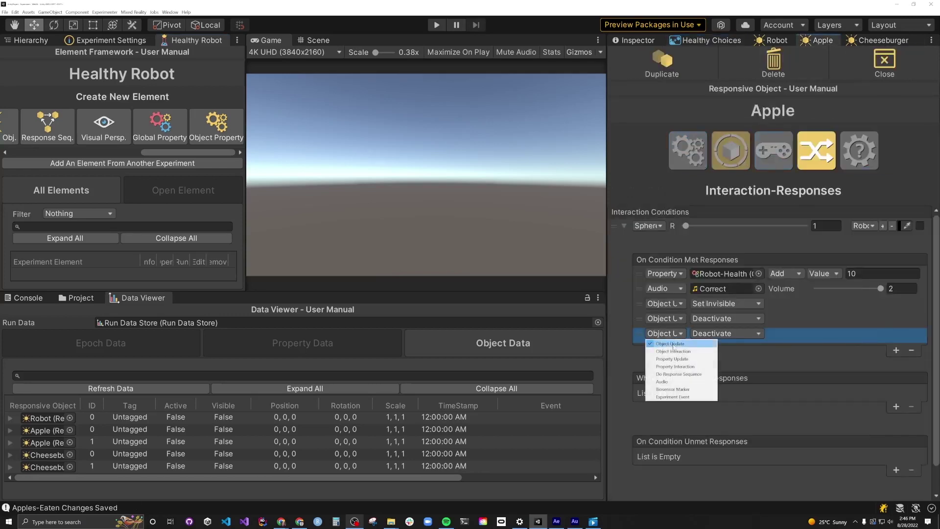
left_click(668, 354)
left_click(758, 333)
double_click(799, 253)
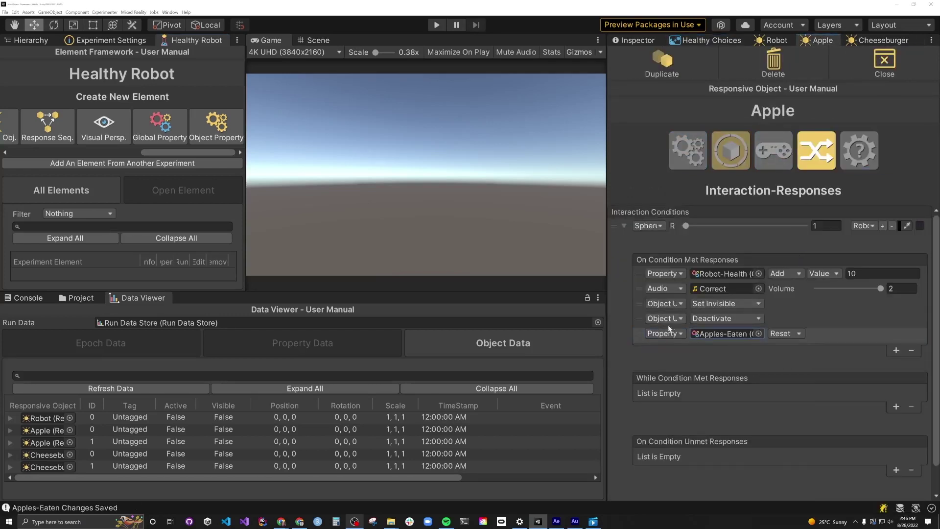
left_click_drag(640, 335, 640, 273)
left_click(784, 274)
left_click(783, 314)
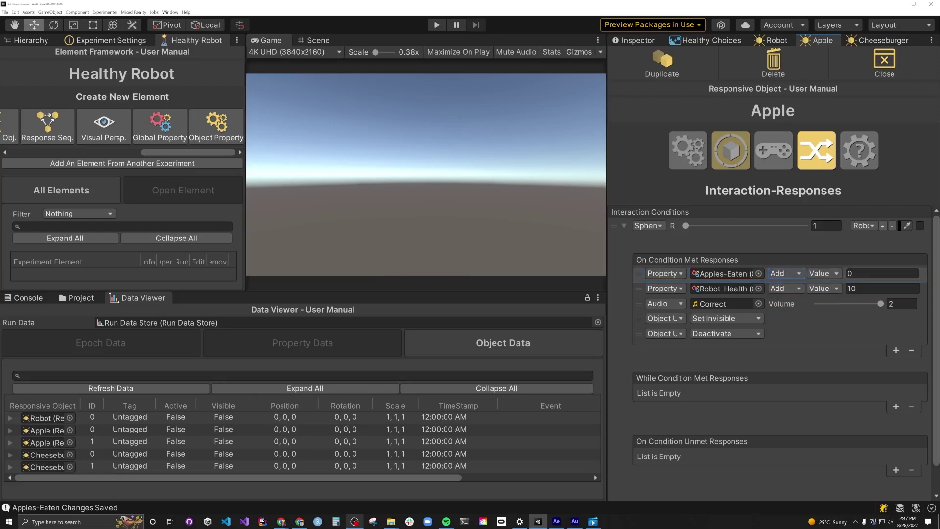
left_click(857, 274)
type("1")
Step: Add a second termination condition to the Healthy Choices task for Apples-Eaten Equal To the value 2
left_click(710, 40)
left_click(909, 256)
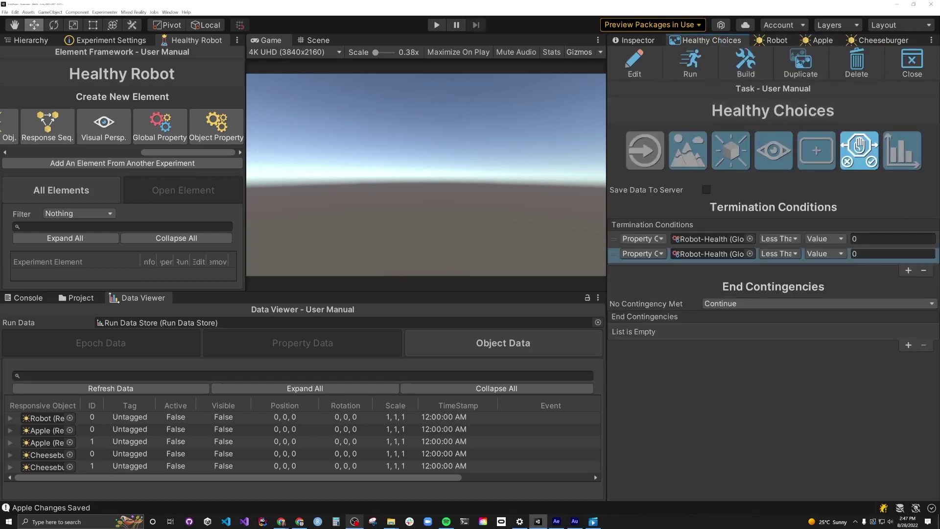
left_click(749, 253)
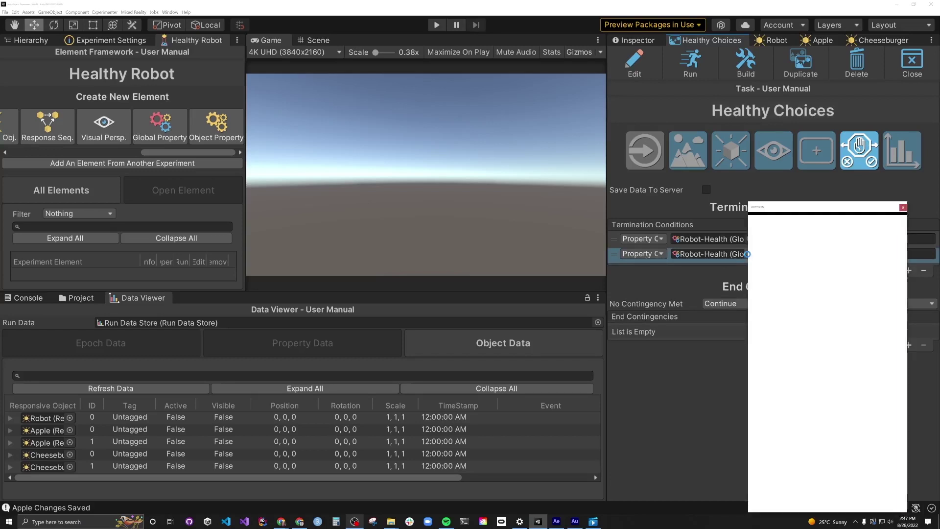
double_click(784, 252)
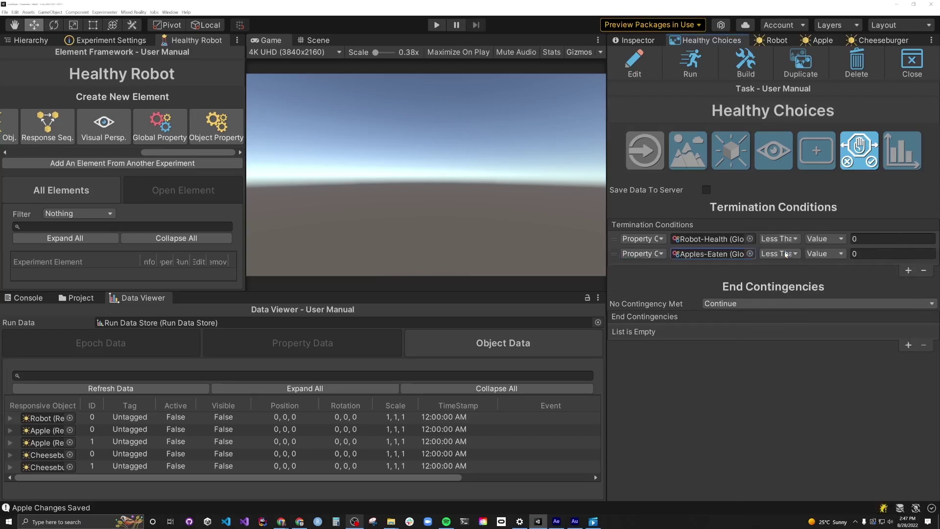
left_click(782, 254)
left_click(788, 289)
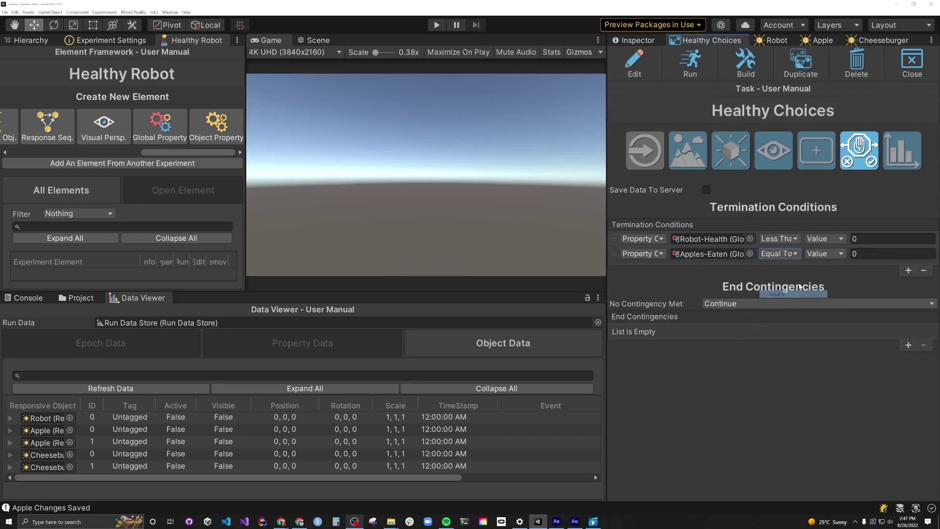
left_click(855, 254)
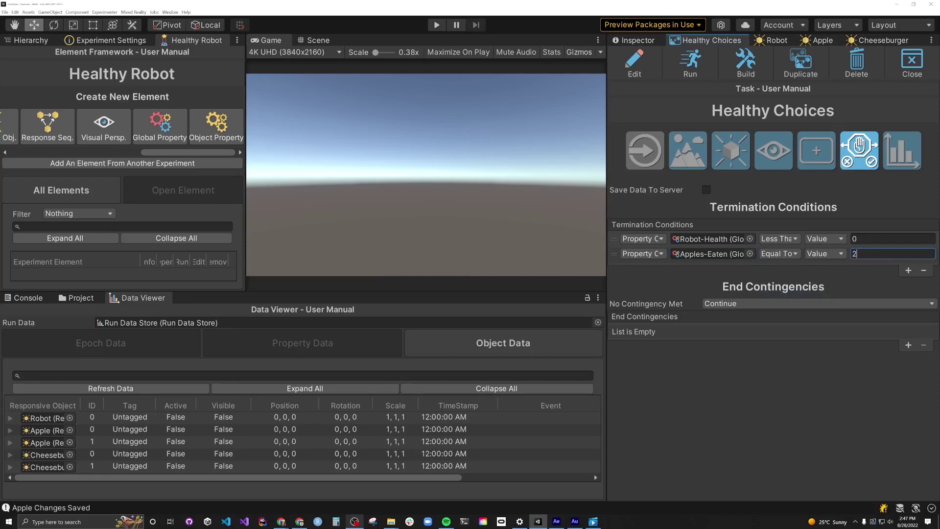
Step: Set the task to Repeat when no end contingency is met, and run Healthy Choices
left_click(726, 304)
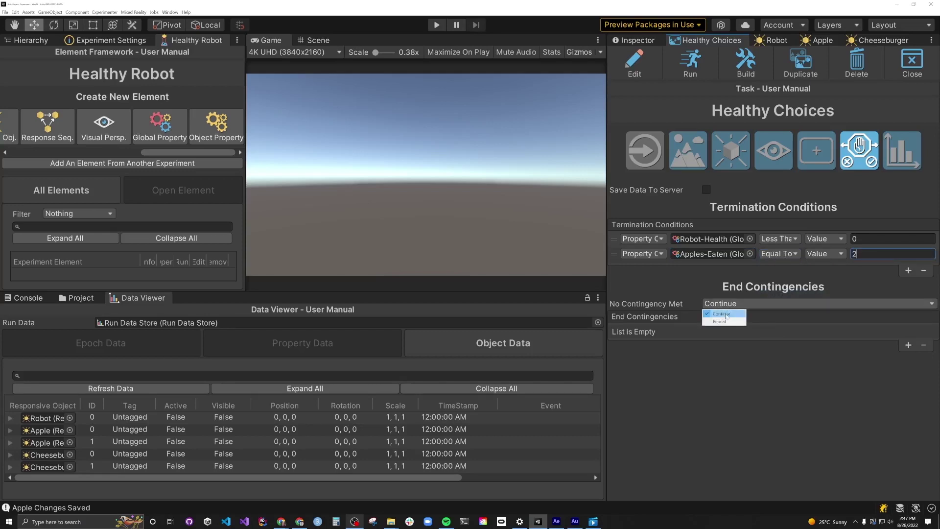
left_click(725, 323)
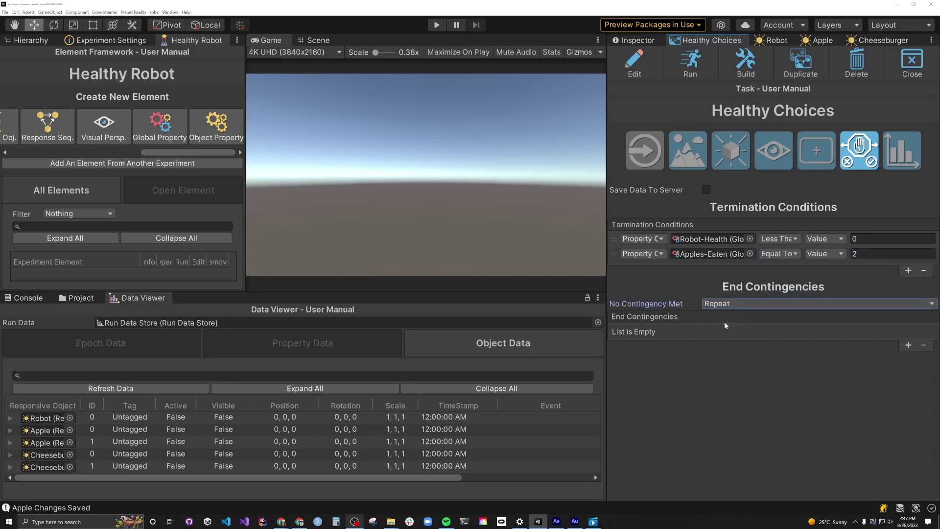
left_click(691, 61)
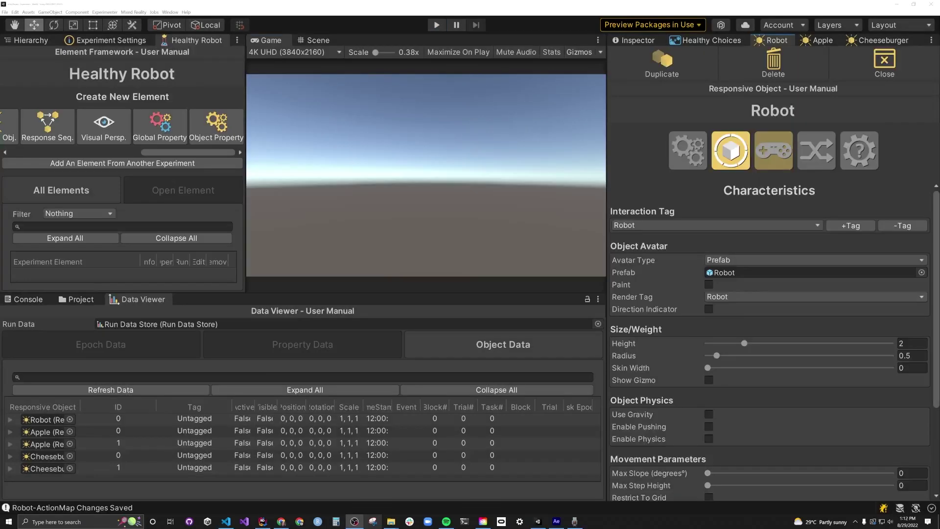
Step: Enable Machine Learning in the Healthy Robot experiment settings
left_click(132, 41)
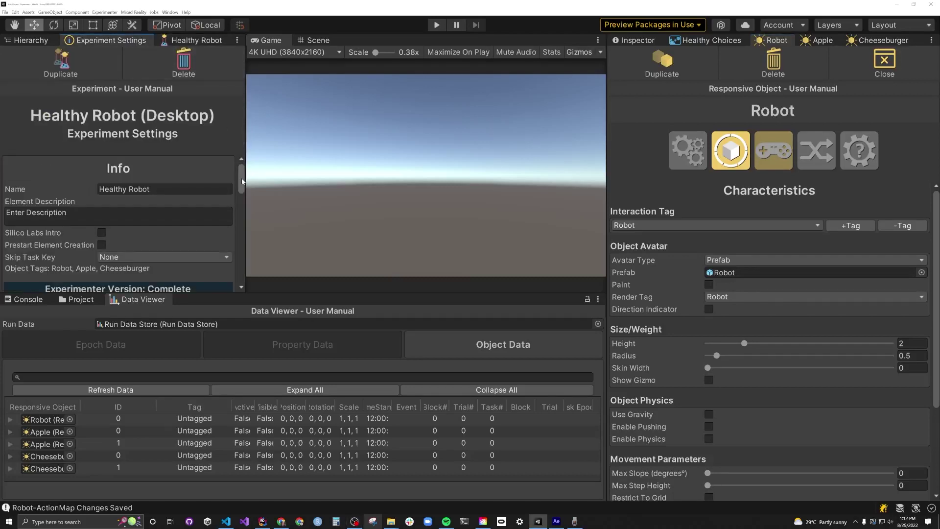
left_click_drag(241, 181, 240, 284)
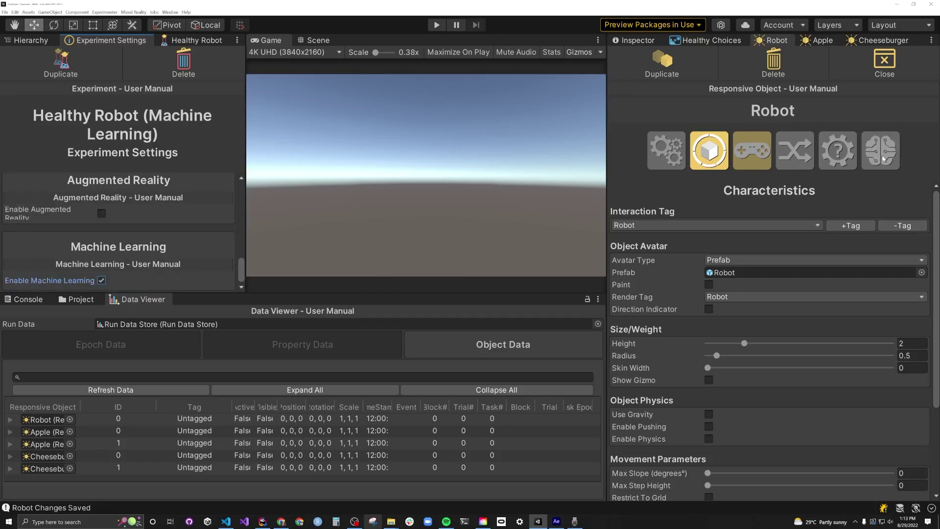
Step: Turn on machine learning for the Robot and set its agent's reward property to Robot-Health
left_click(883, 158)
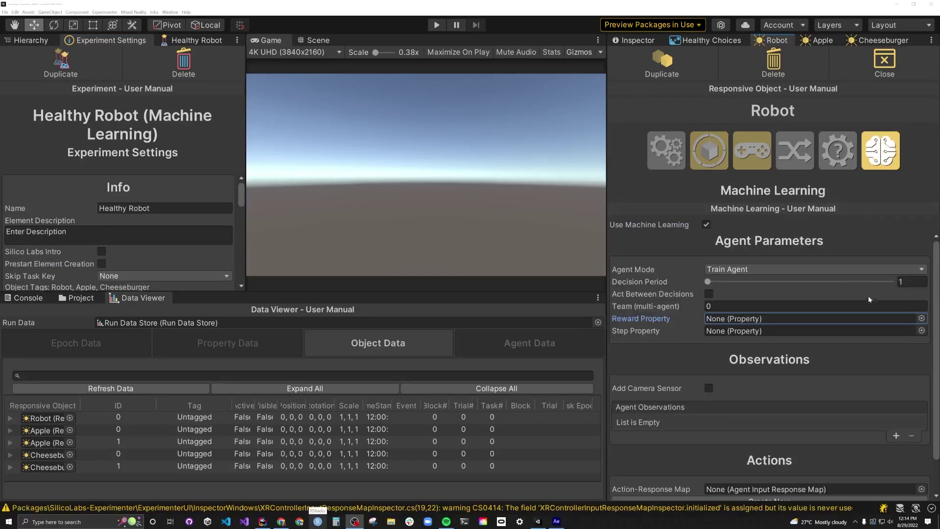
left_click(922, 319)
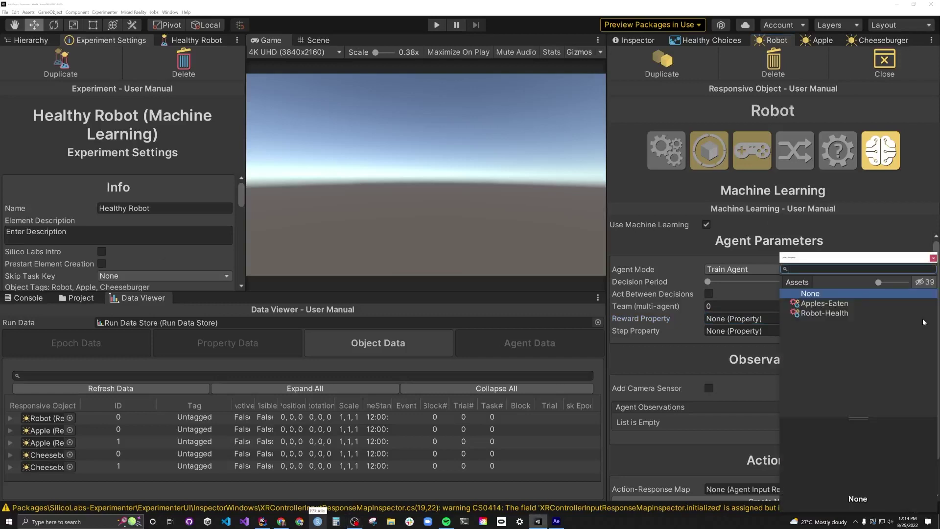
double_click(824, 312)
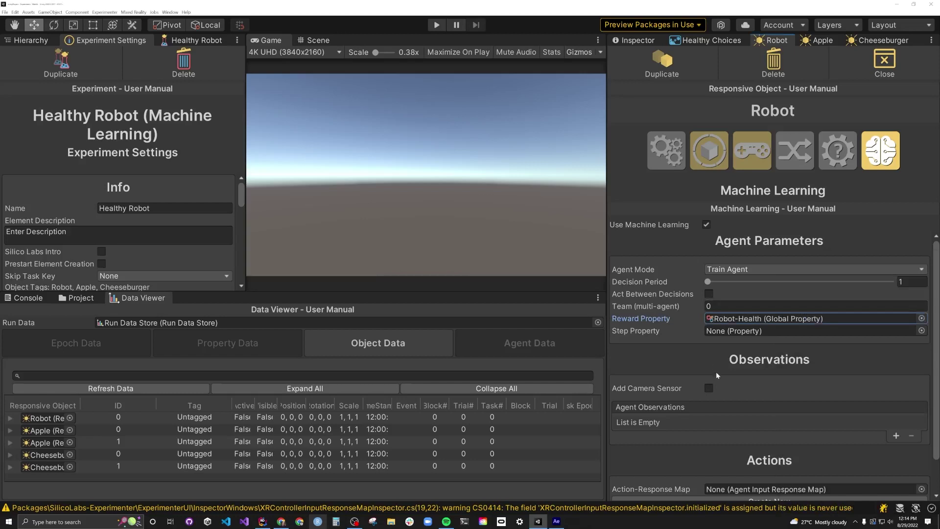
Step: Add an agent observation for the Robot and set it to the object's X Position
scroll(717, 375, "down", 2)
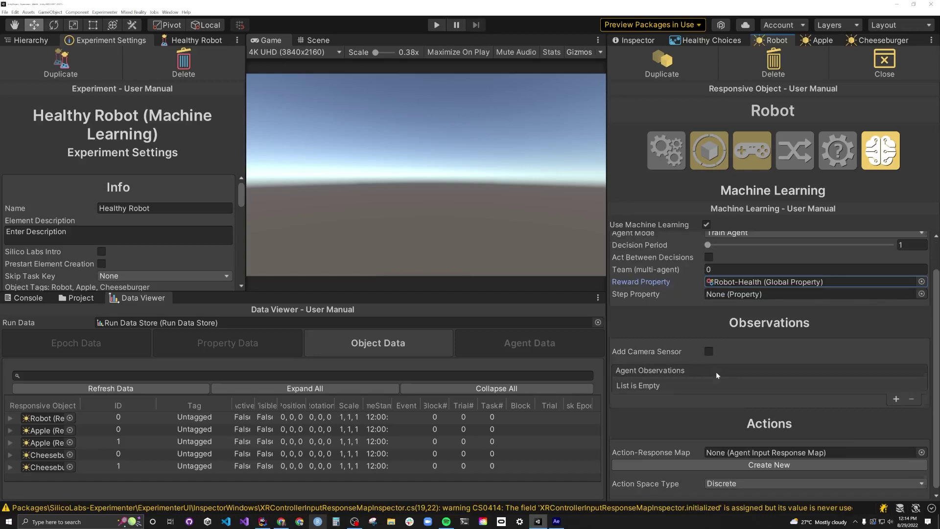
scroll(716, 372, "down", 1)
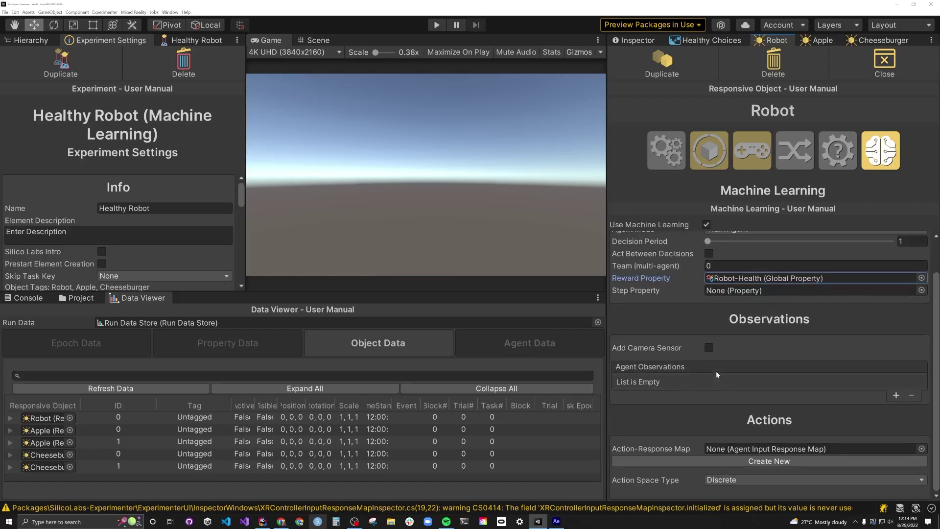
left_click(707, 347)
left_click(708, 347)
left_click(896, 394)
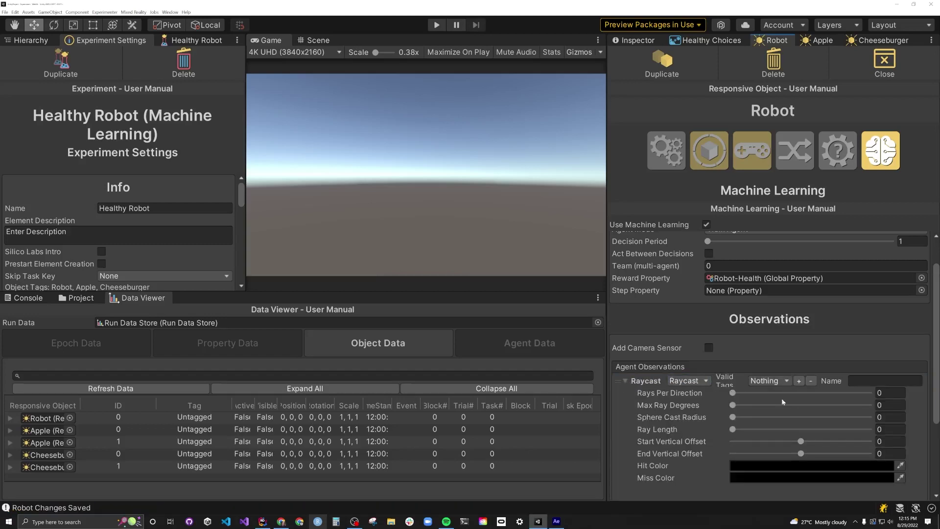
left_click(692, 381)
left_click(704, 387)
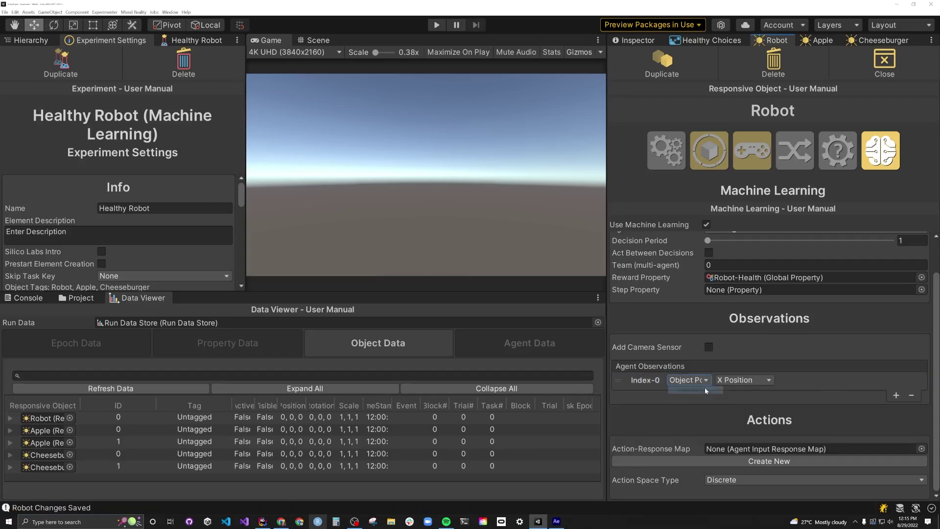
Step: Add two more agent observations for the object's Z Position and Y Rotation
left_click(896, 395)
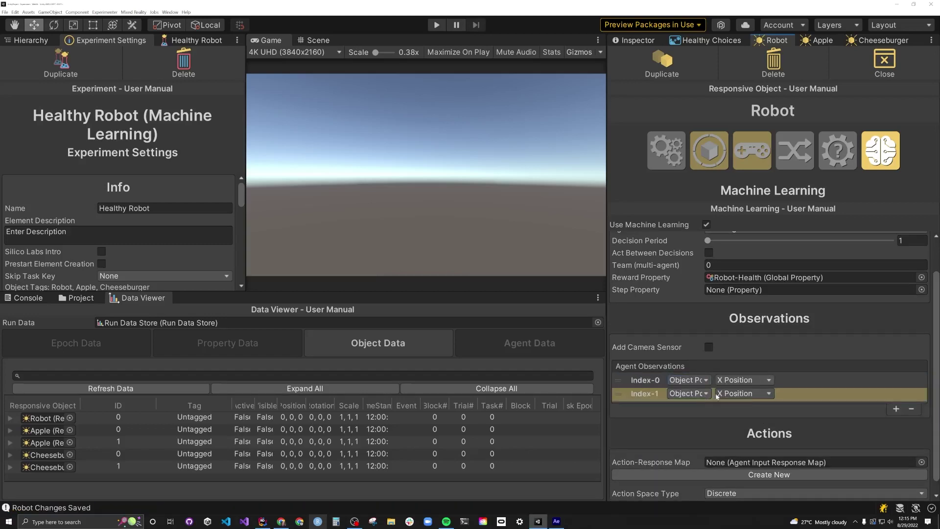
left_click(716, 396)
left_click(732, 419)
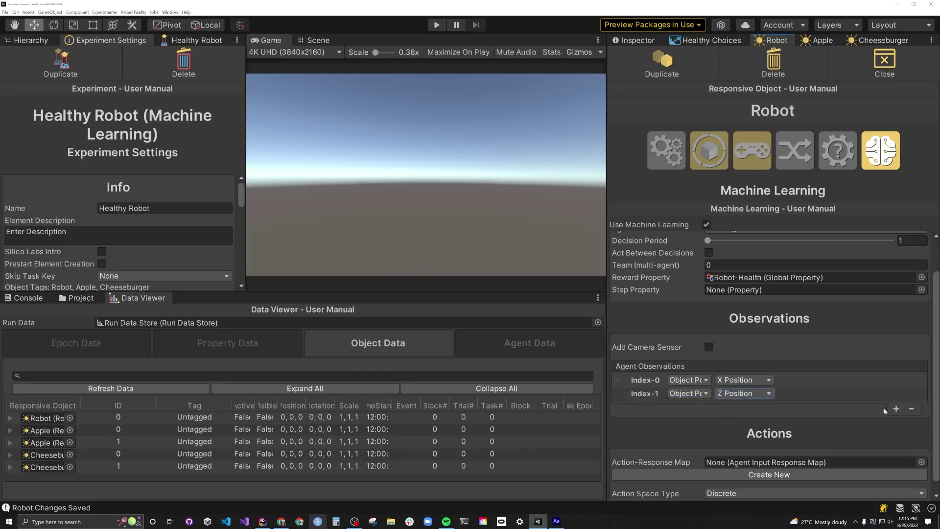
left_click(896, 408)
left_click(744, 406)
left_click(742, 447)
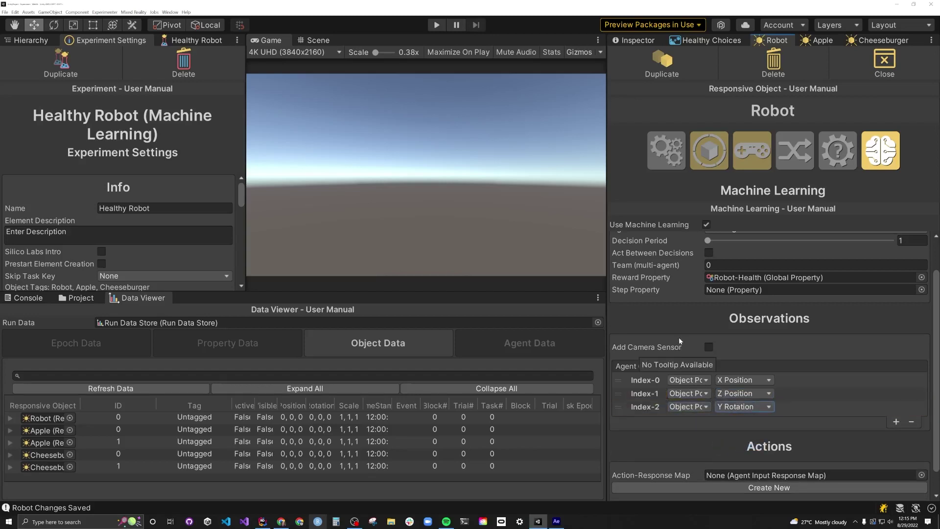
Step: Create a new action-response map for the Robot named Robot-ActionMap
scroll(679, 337, "down", 1)
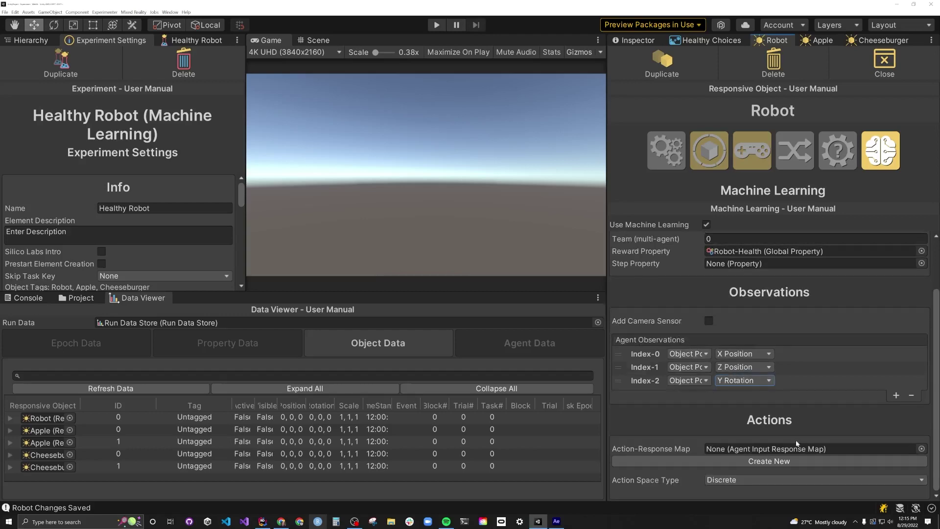
left_click(767, 461)
type("Robot")
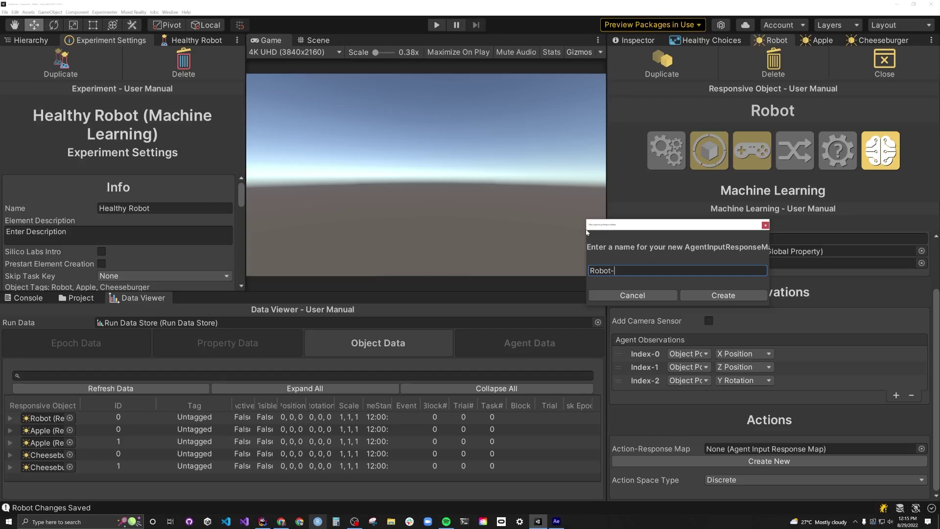
type("-ActionMap")
left_click(710, 296)
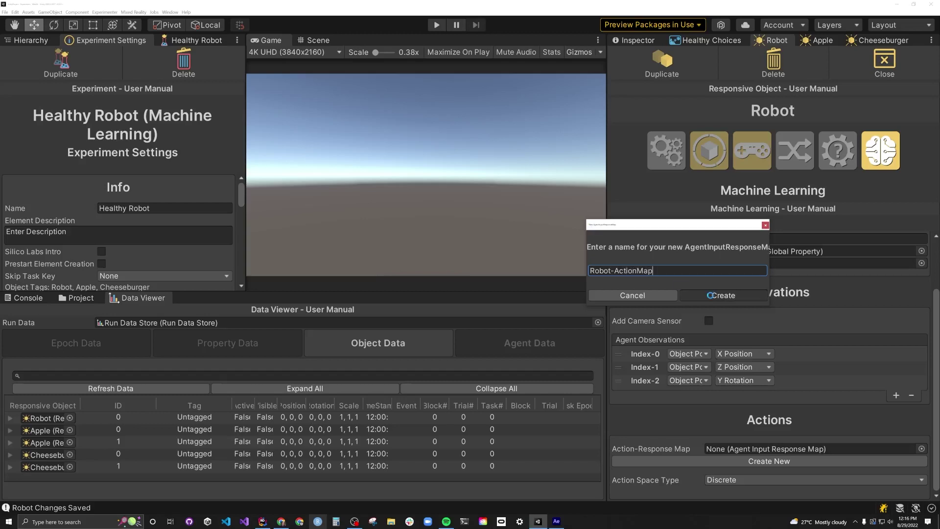
Step: Make the first button action move the Robot Forward by a distance of 1 and subtract 0.25 from Robot-Health
left_click(863, 419)
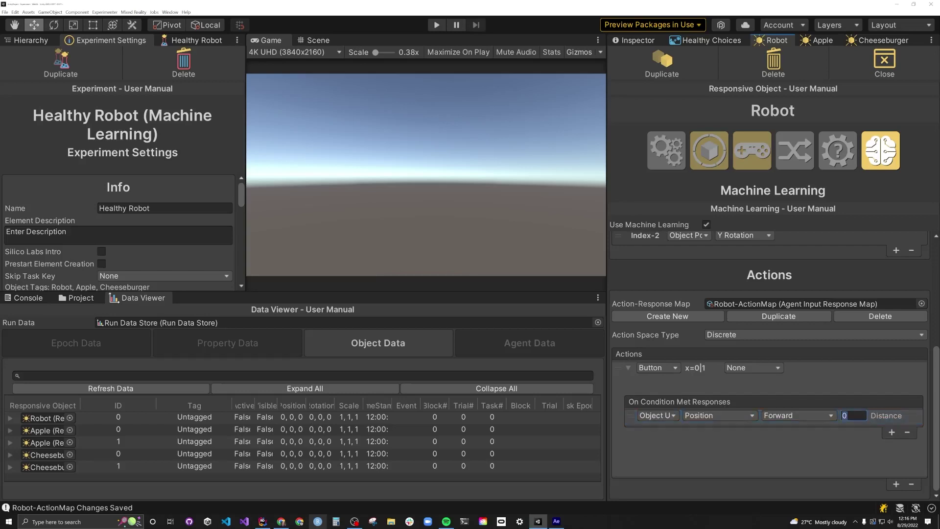
type("1")
left_click(891, 432)
left_click(657, 430)
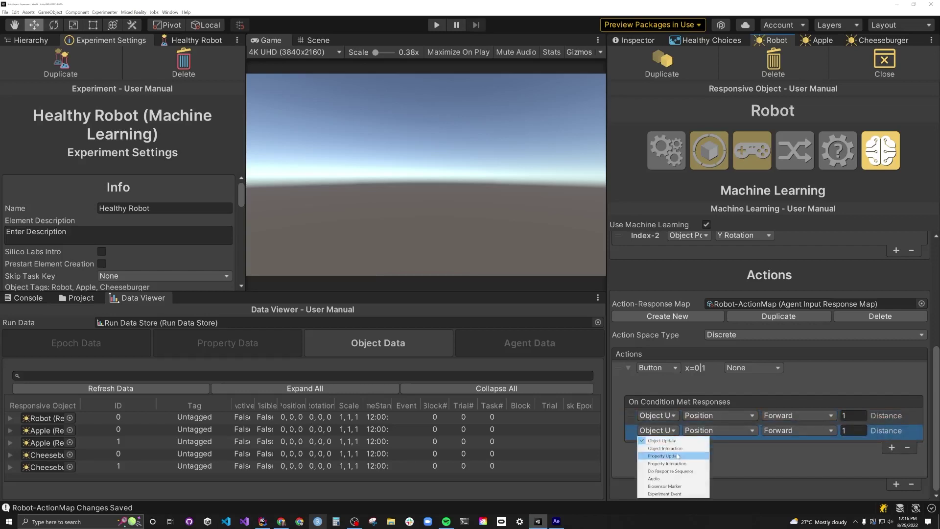
left_click(664, 454)
left_click(752, 431)
left_click(789, 313)
left_click(778, 431)
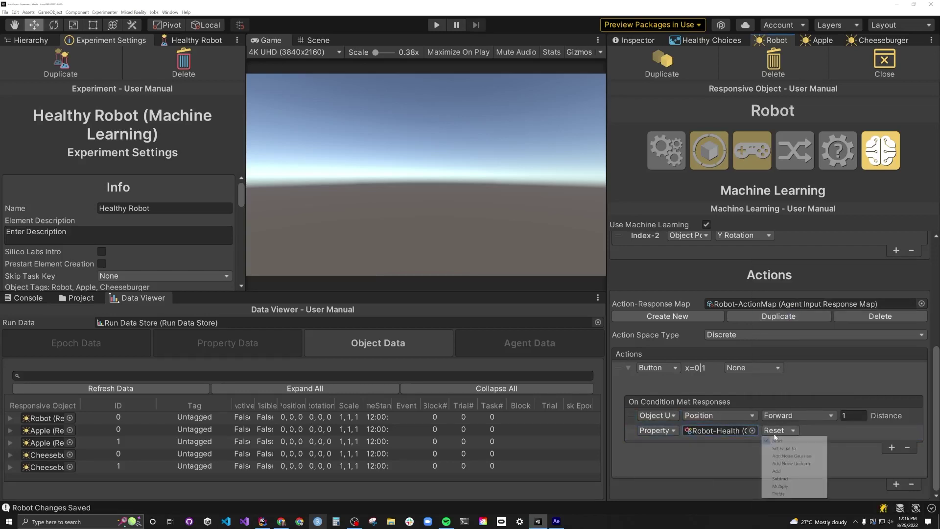
left_click(785, 464)
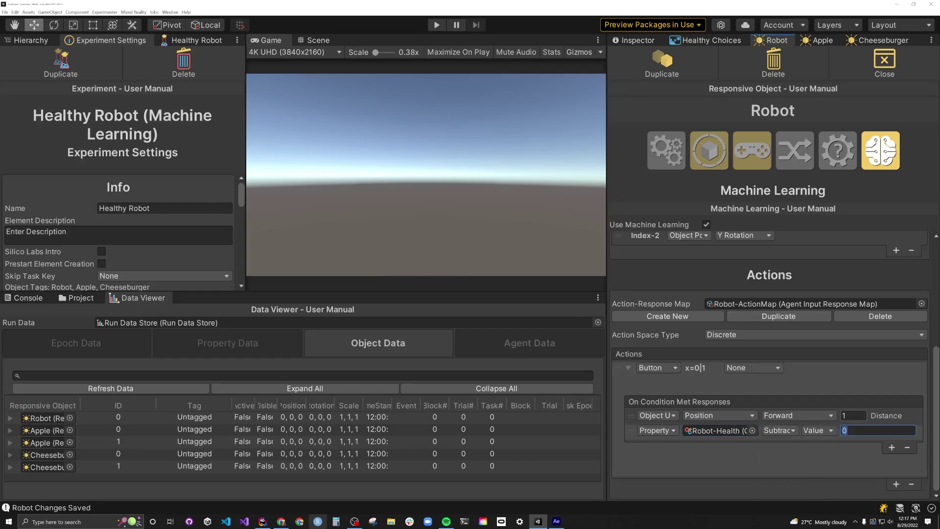
Step: Add a second button action to the action map and change its movement direction
left_click(628, 369)
left_click(896, 484)
scroll(648, 434, "down", 1)
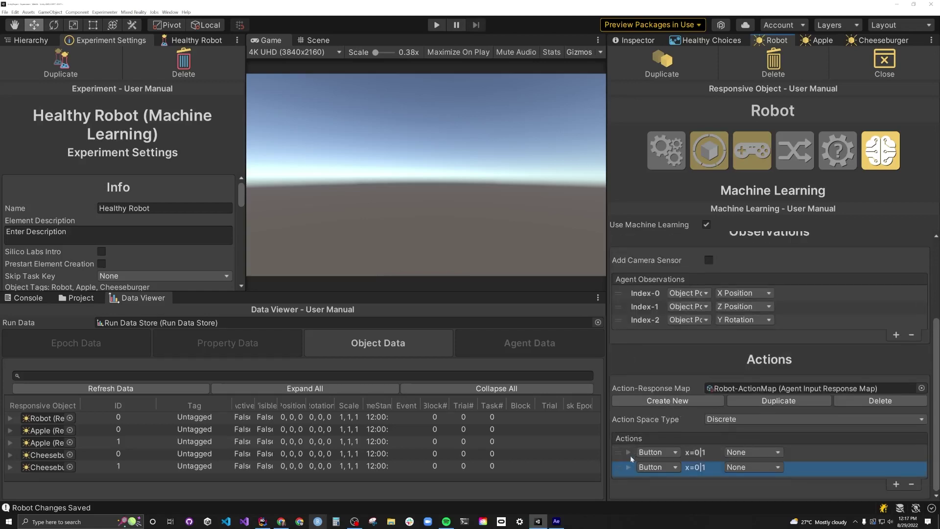
left_click(628, 466)
scroll(630, 457, "down", 4)
left_click(798, 416)
left_click(785, 434)
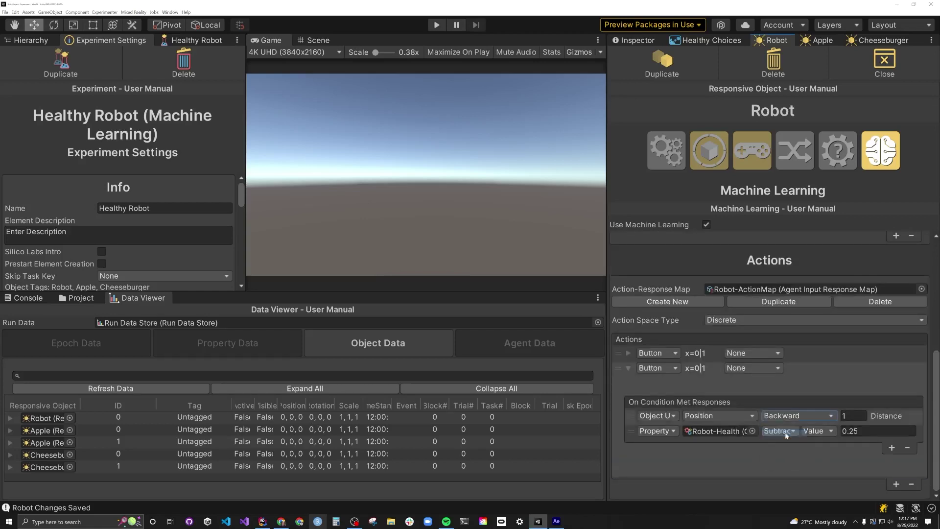
left_click(627, 368)
Step: Add a third button action and set its object update to Rotation with Turn Left
left_click(896, 484)
scroll(764, 474, "down", 1)
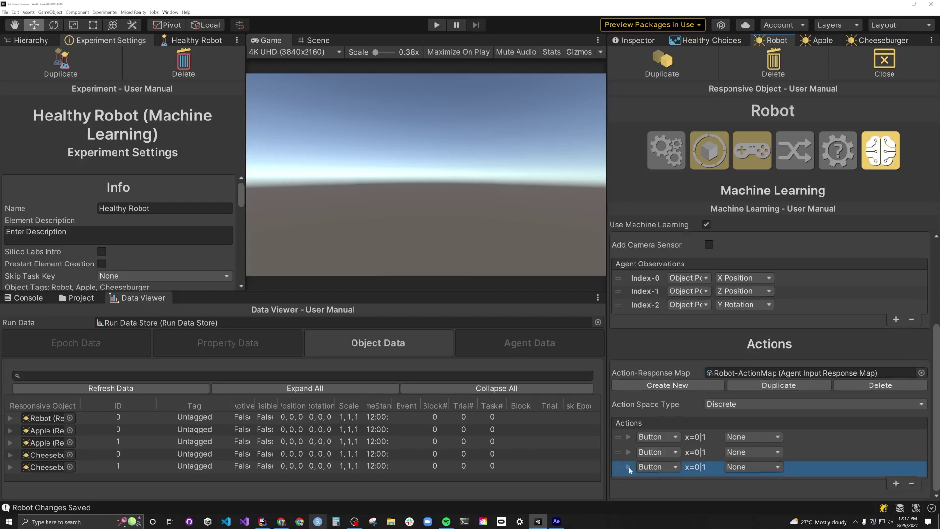
left_click(628, 467)
scroll(651, 440, "down", 4)
left_click(717, 415)
left_click(712, 433)
left_click(796, 415)
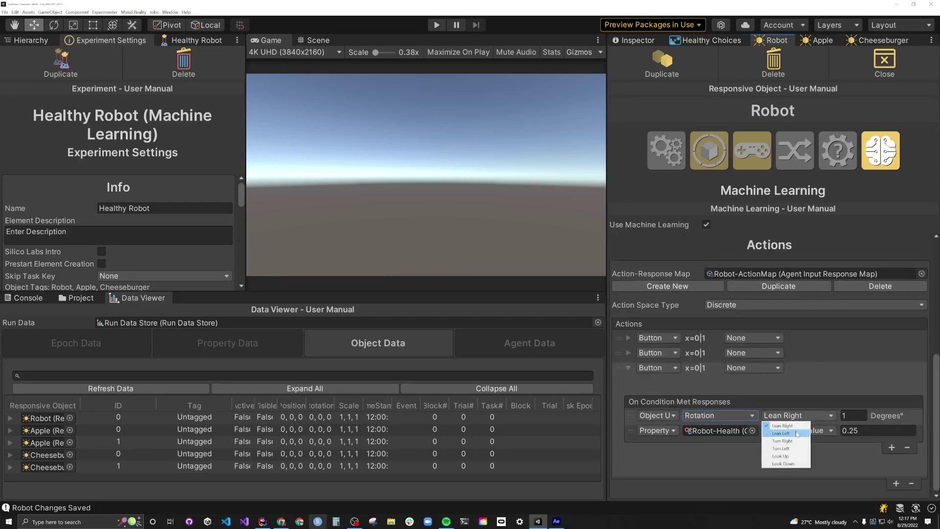
left_click(783, 449)
left_click(629, 368)
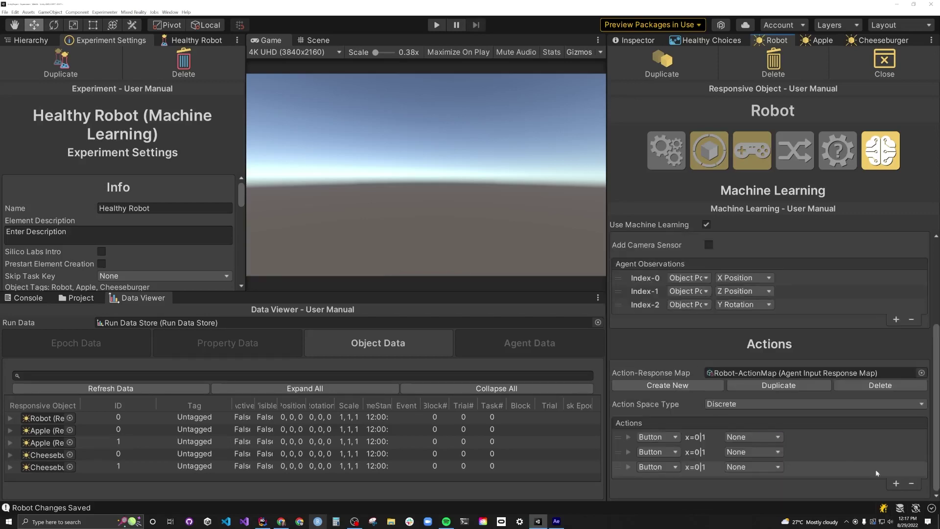
Step: Add a fourth button action and change its rotation direction
left_click(896, 484)
left_click(628, 482)
left_click(796, 415)
left_click(783, 462)
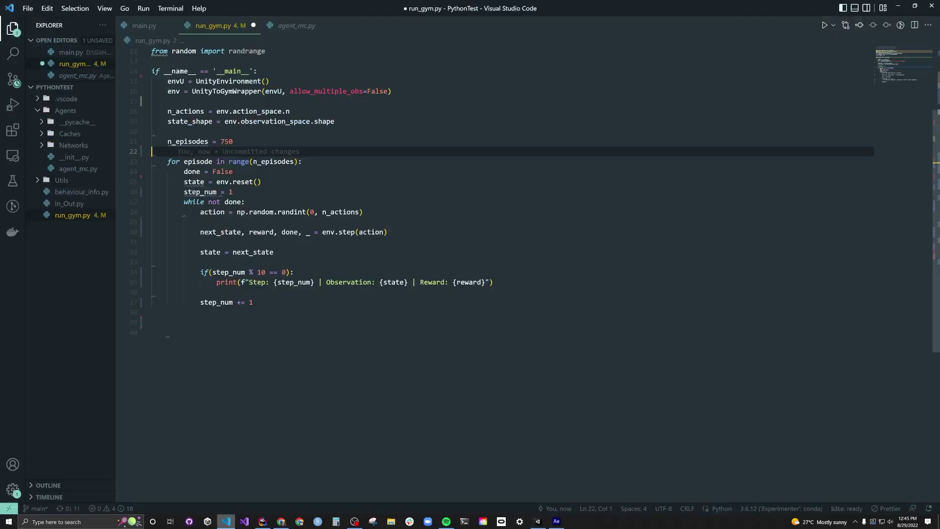
Step: Examine run_gym.py in Visual Studio Code: the environment setup, episode count, random action choice, environment step call and periodic printout
left_click_drag(335, 121, 151, 81)
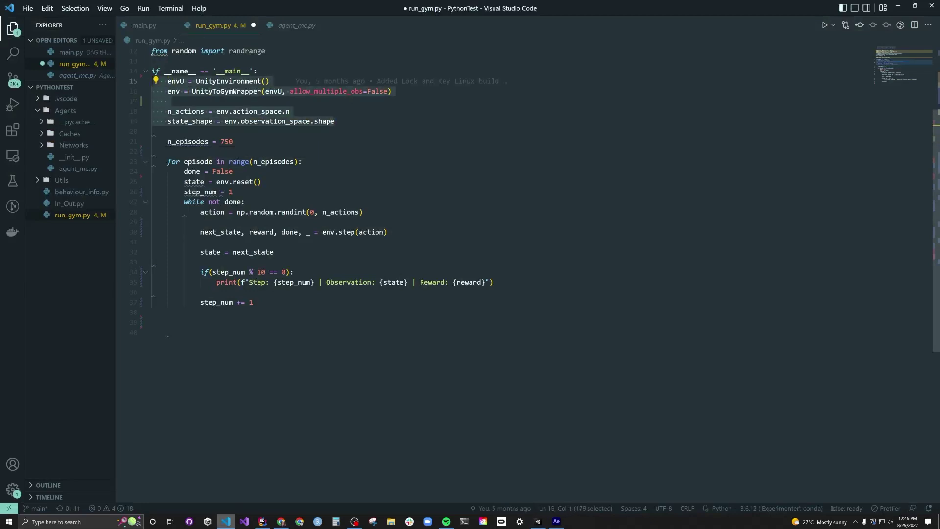
left_click_drag(233, 142, 145, 143)
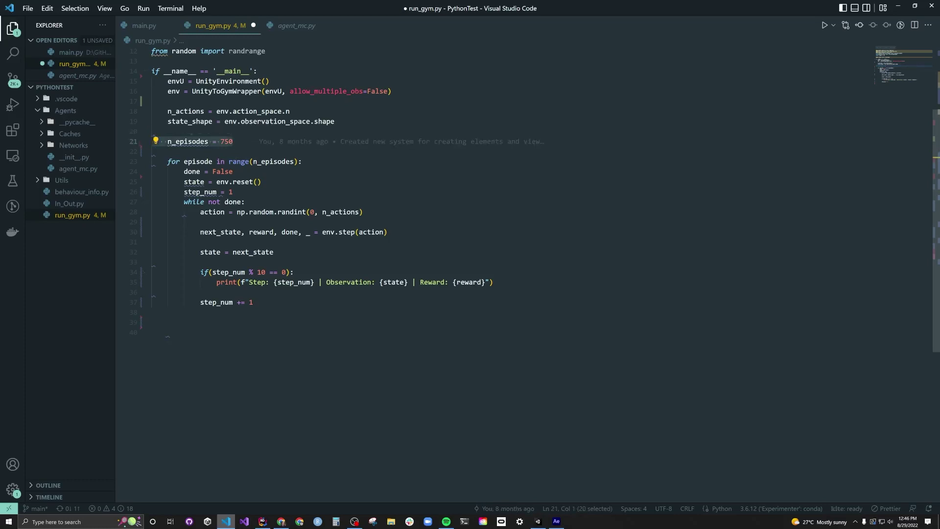
left_click_drag(363, 212, 197, 212)
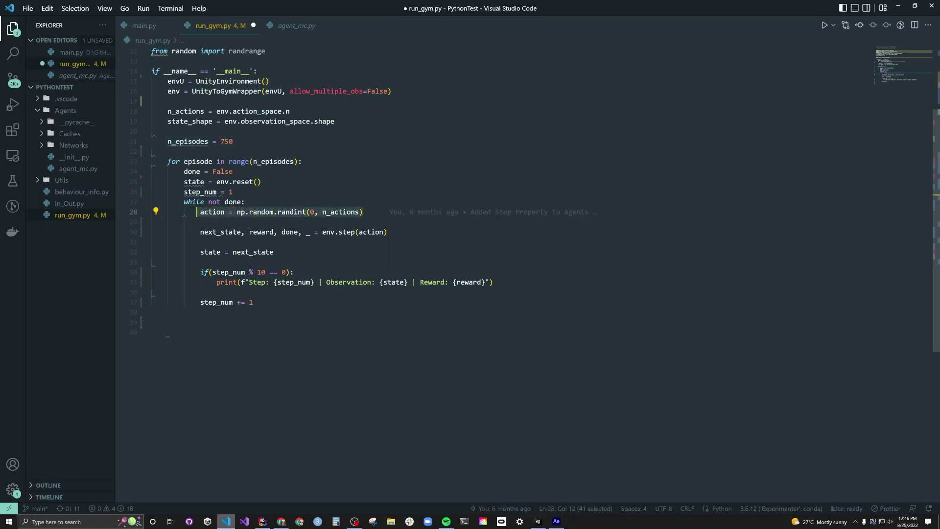
left_click_drag(389, 232, 217, 233)
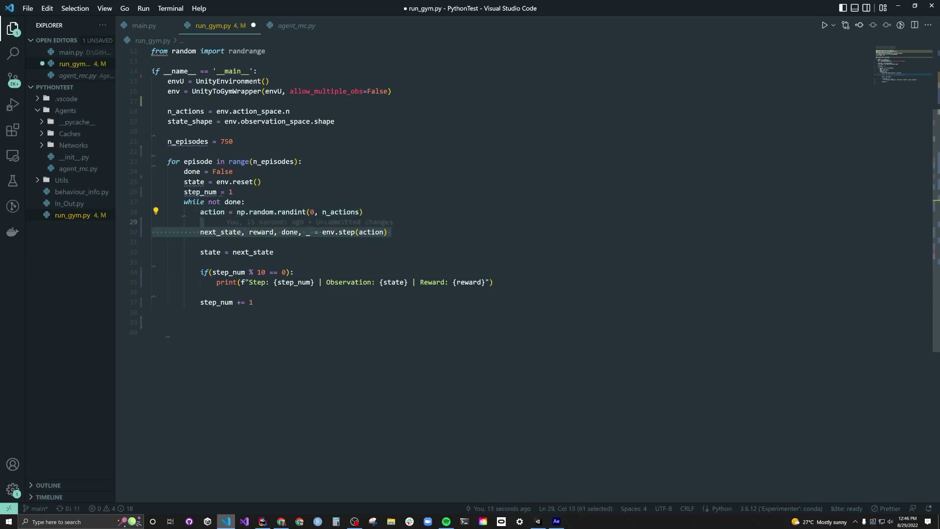
key("shift+Down")
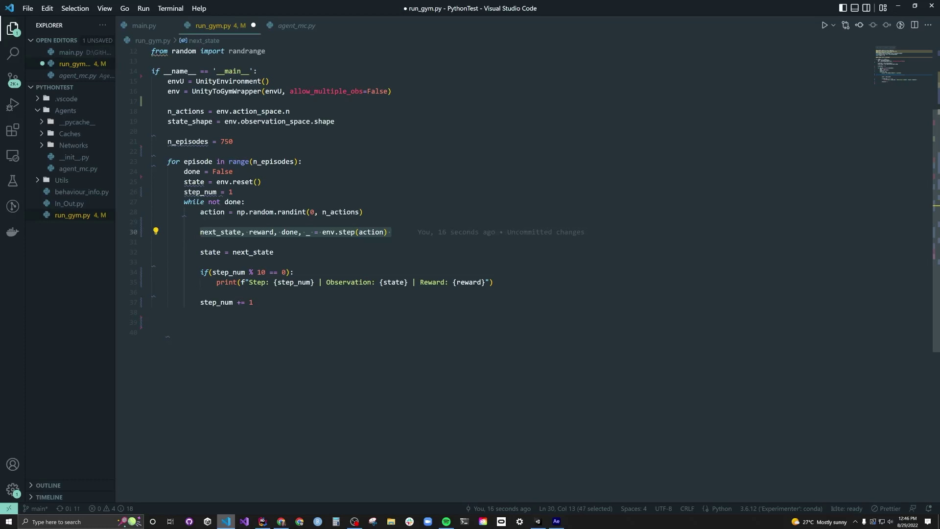
left_click_drag(493, 282, 200, 272)
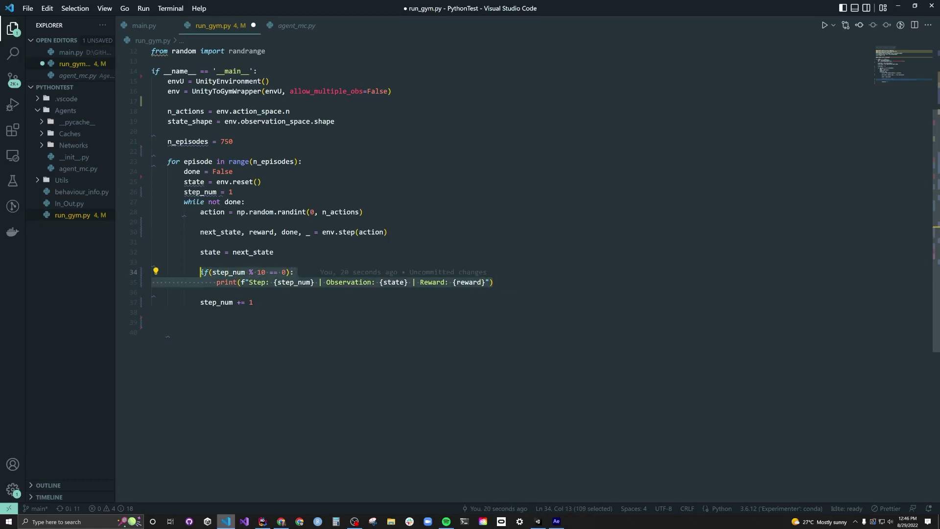
Step: Run run_gym.py, switch to Unity and run the Healthy Choices task
left_click(233, 192)
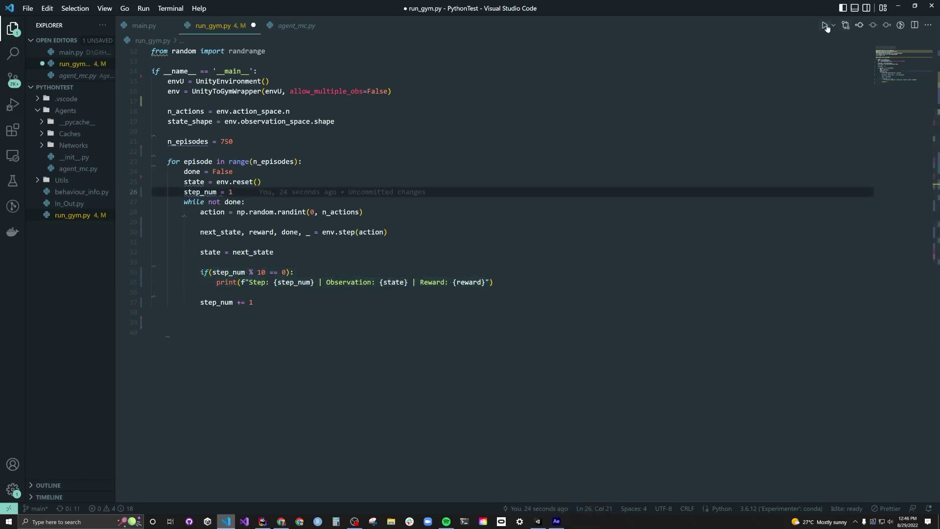
left_click(539, 522)
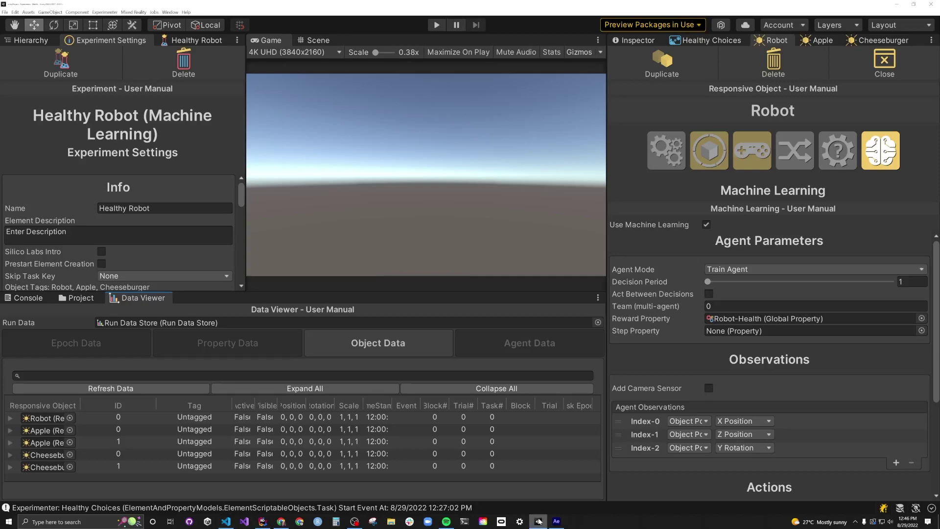
left_click(698, 40)
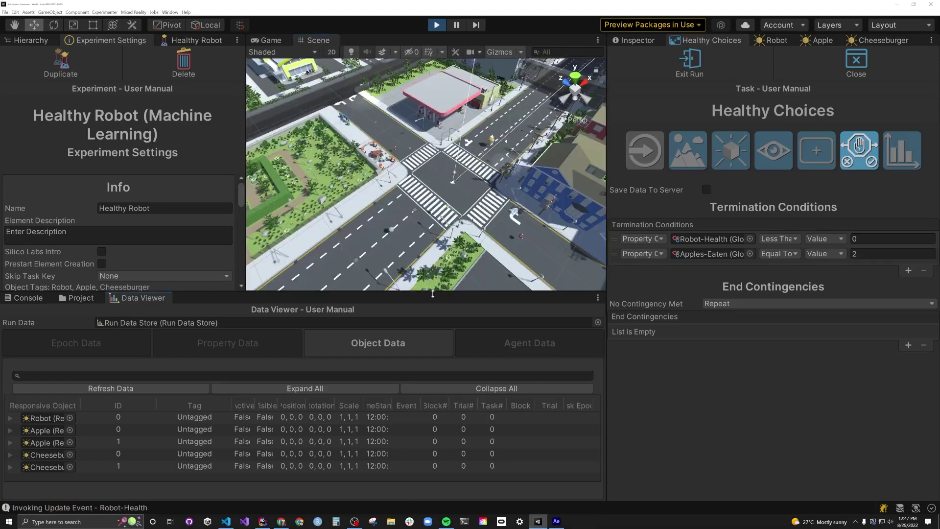
Step: Examine the Robot's refreshed Agent Data for episode 4, and switch to Visual Studio Code to check the script's terminal output
left_click_drag(430, 293, 430, 208)
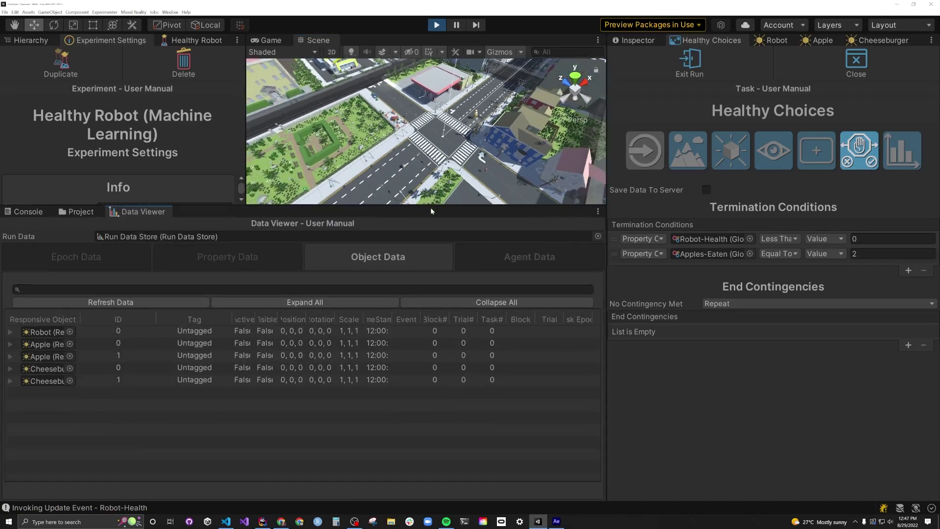
left_click(515, 259)
left_click(89, 302)
left_click(19, 392)
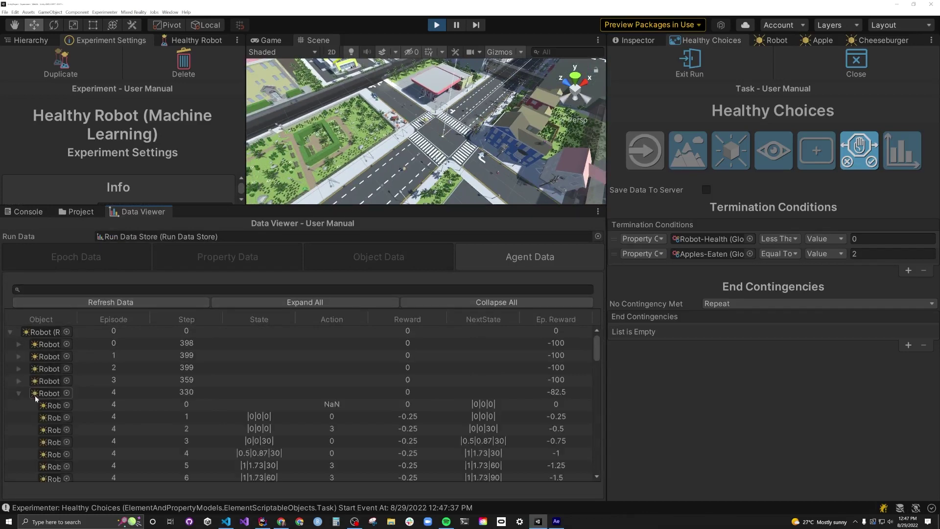
left_click_drag(597, 343, 599, 408)
left_click(229, 522)
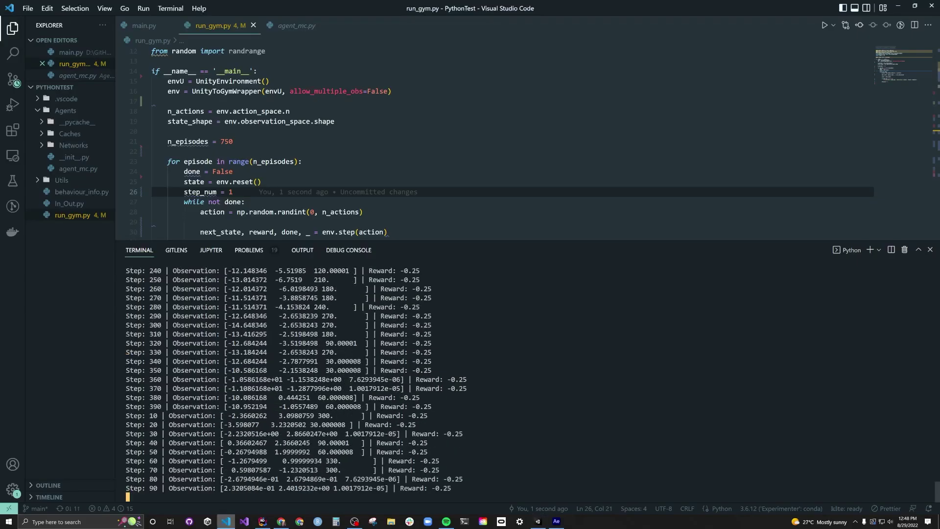